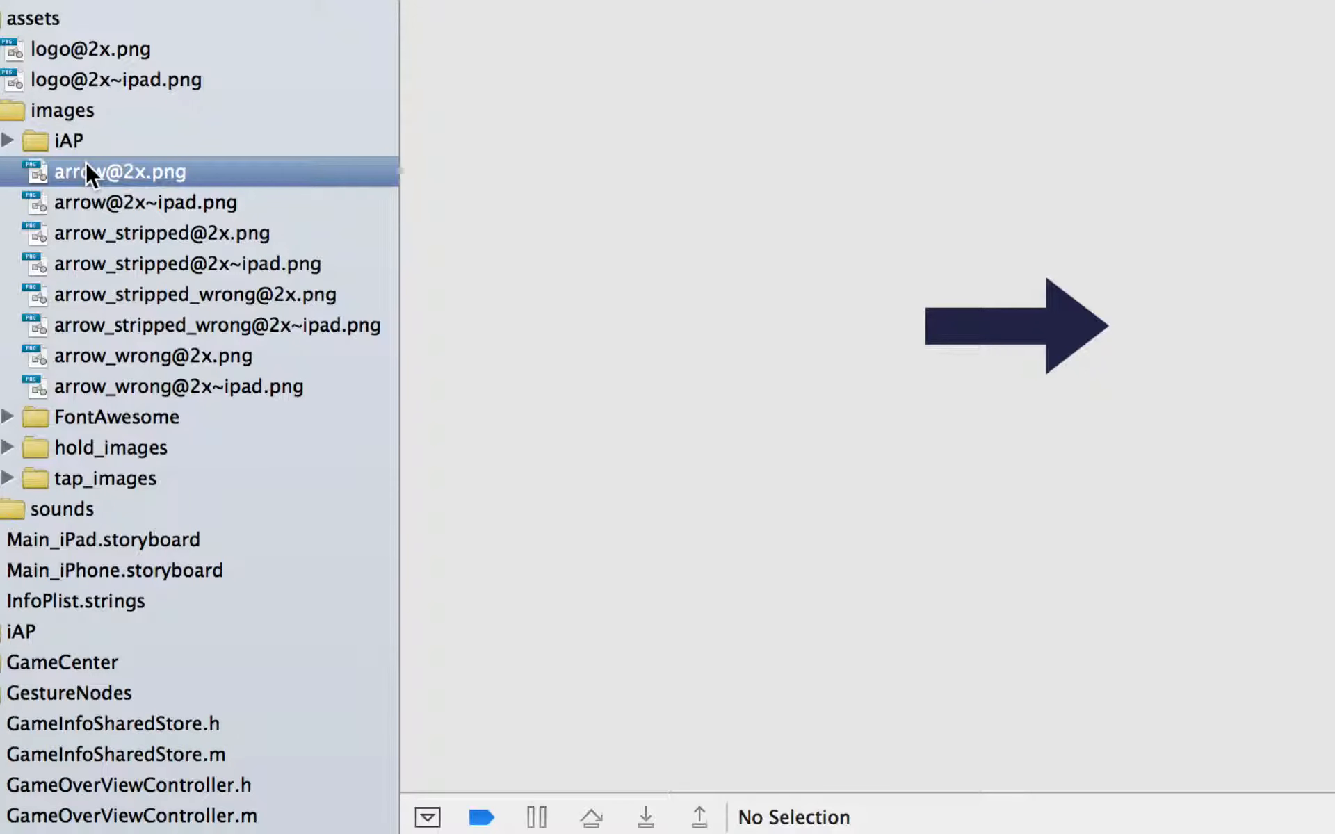
key(Down)
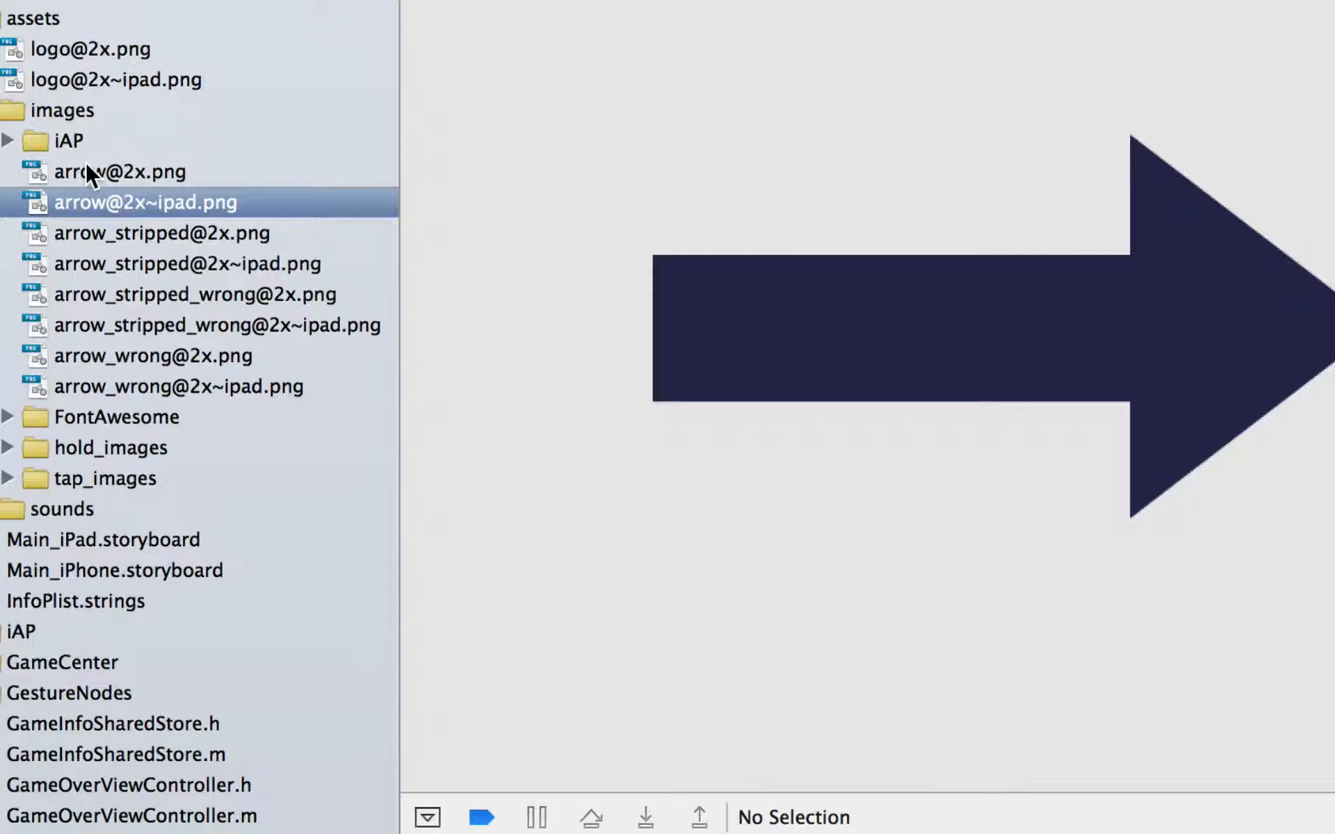
key(Down)
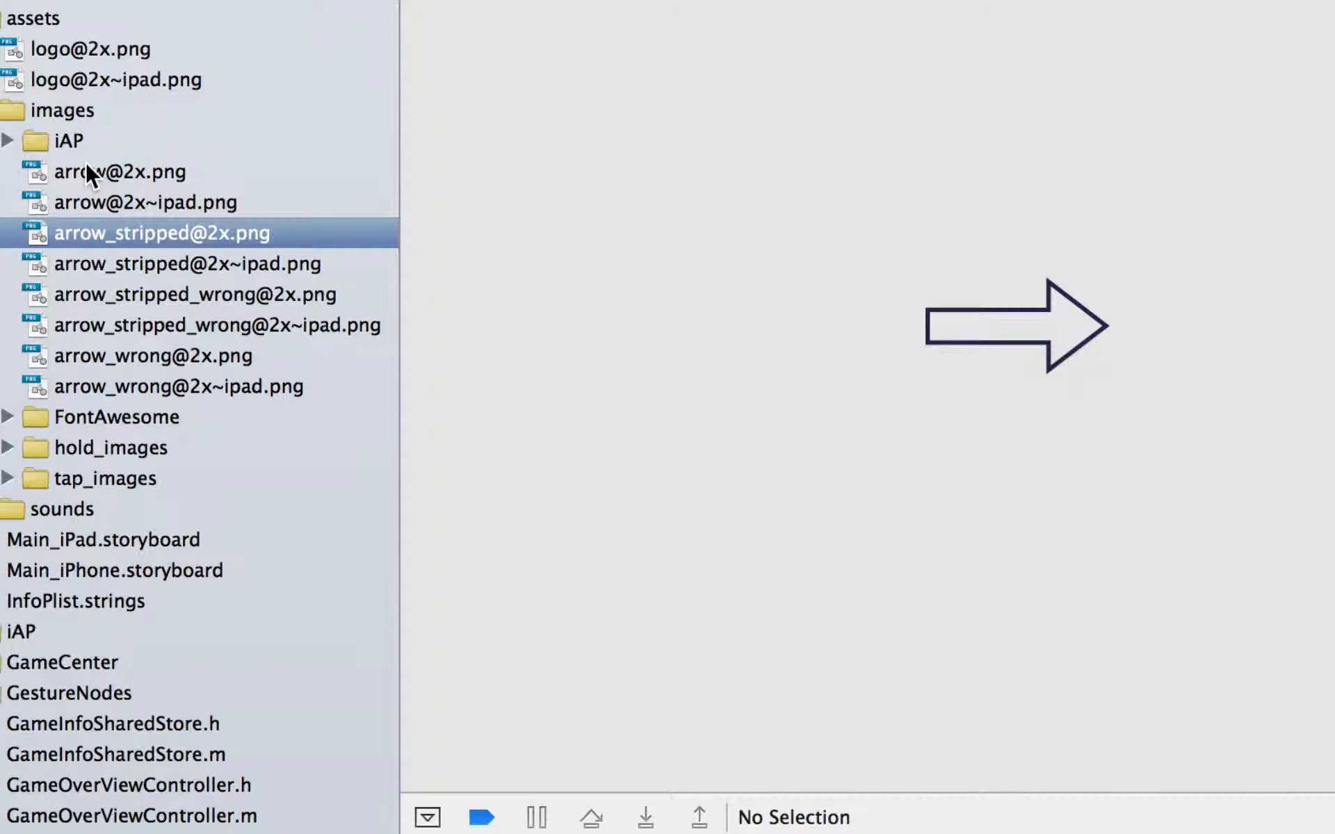
key(Down)
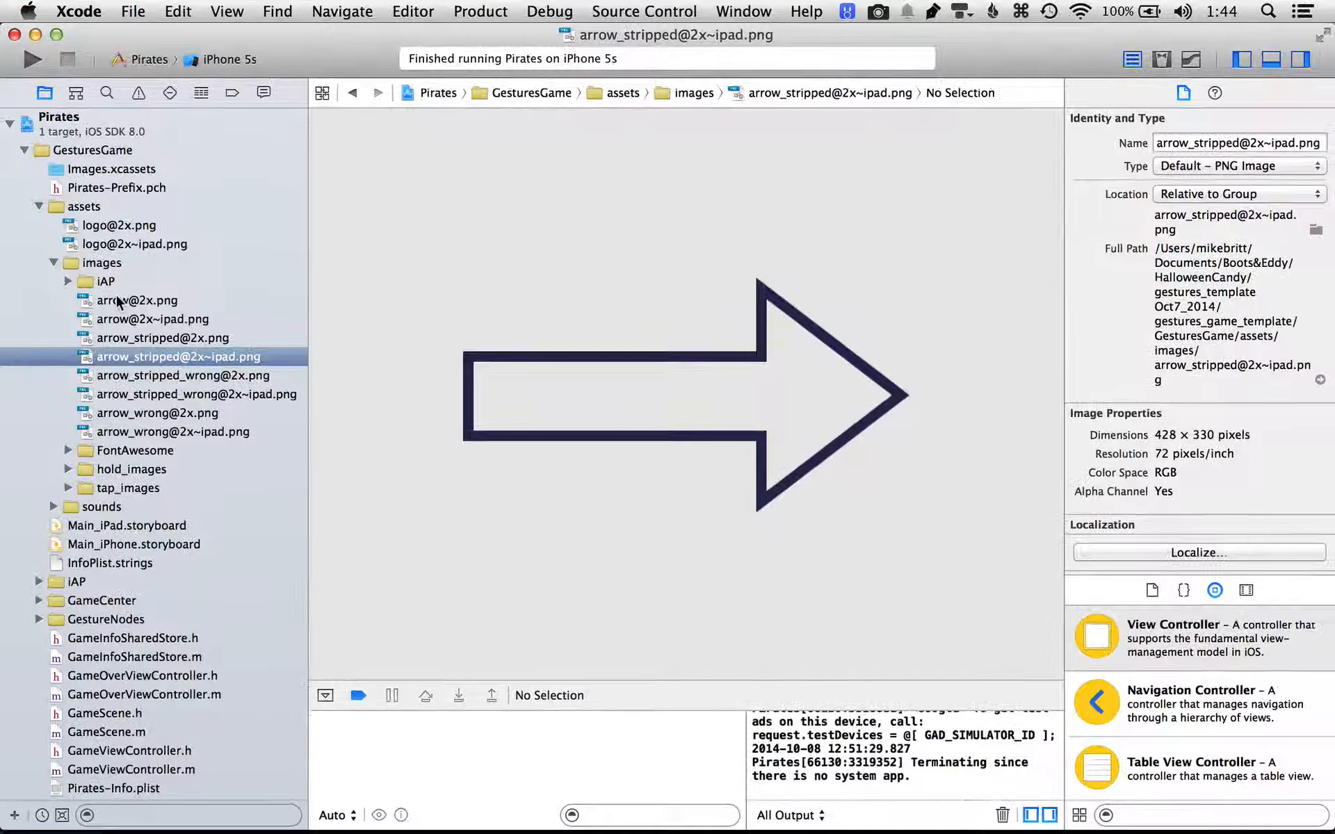
key(Up)
key(Up)
key(Up)
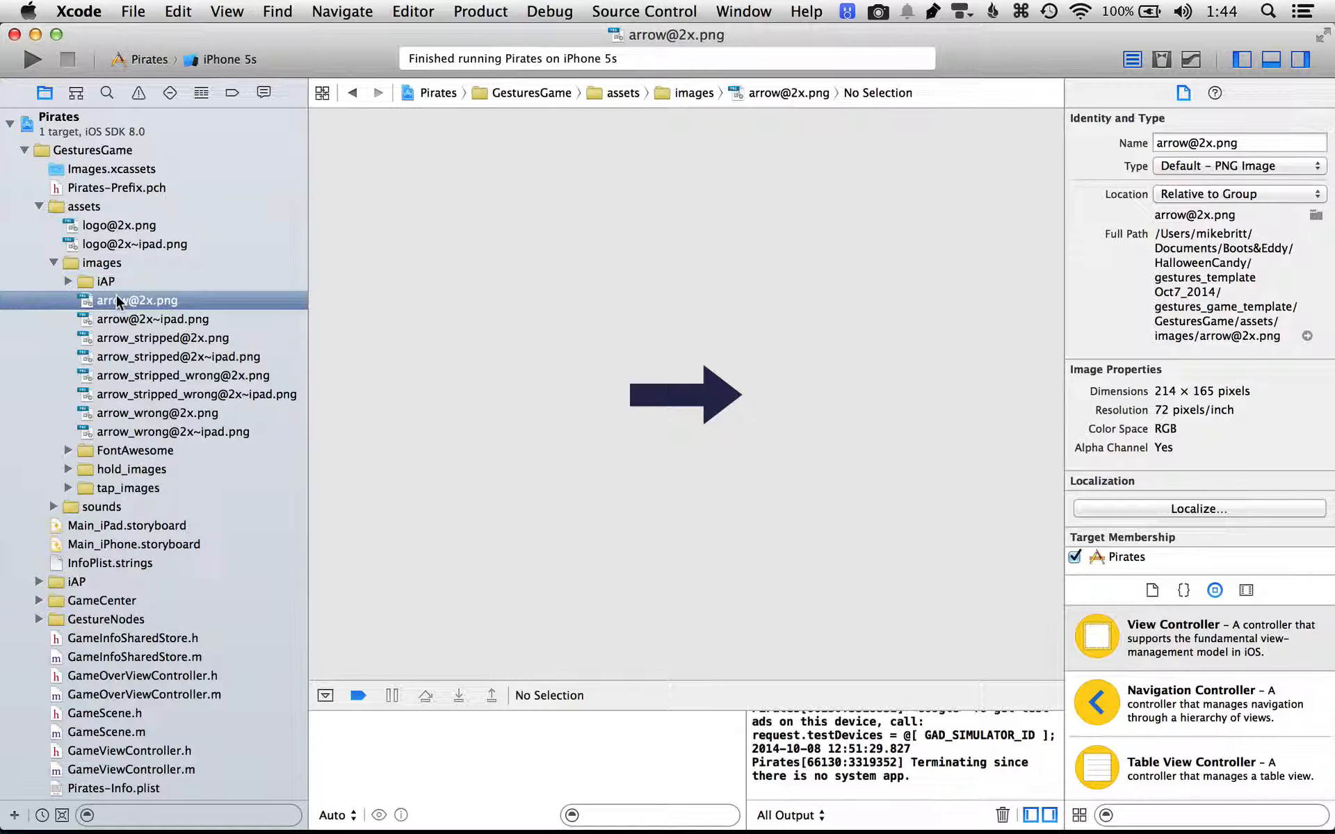
Switch to Safari and search Google Images for "sword"
key(super+Tab)
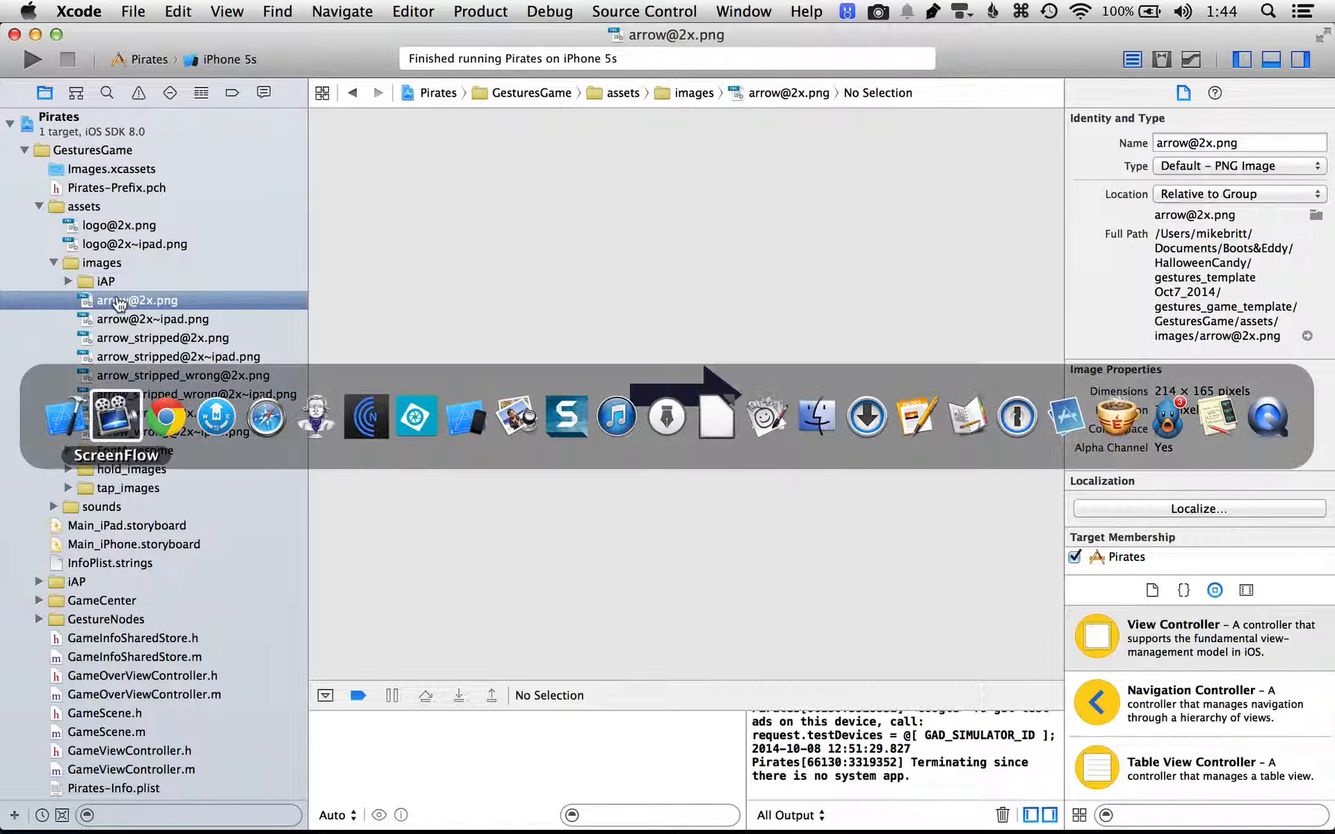
key(super+Tab)
key(super+Tab)
key(super+Tab)
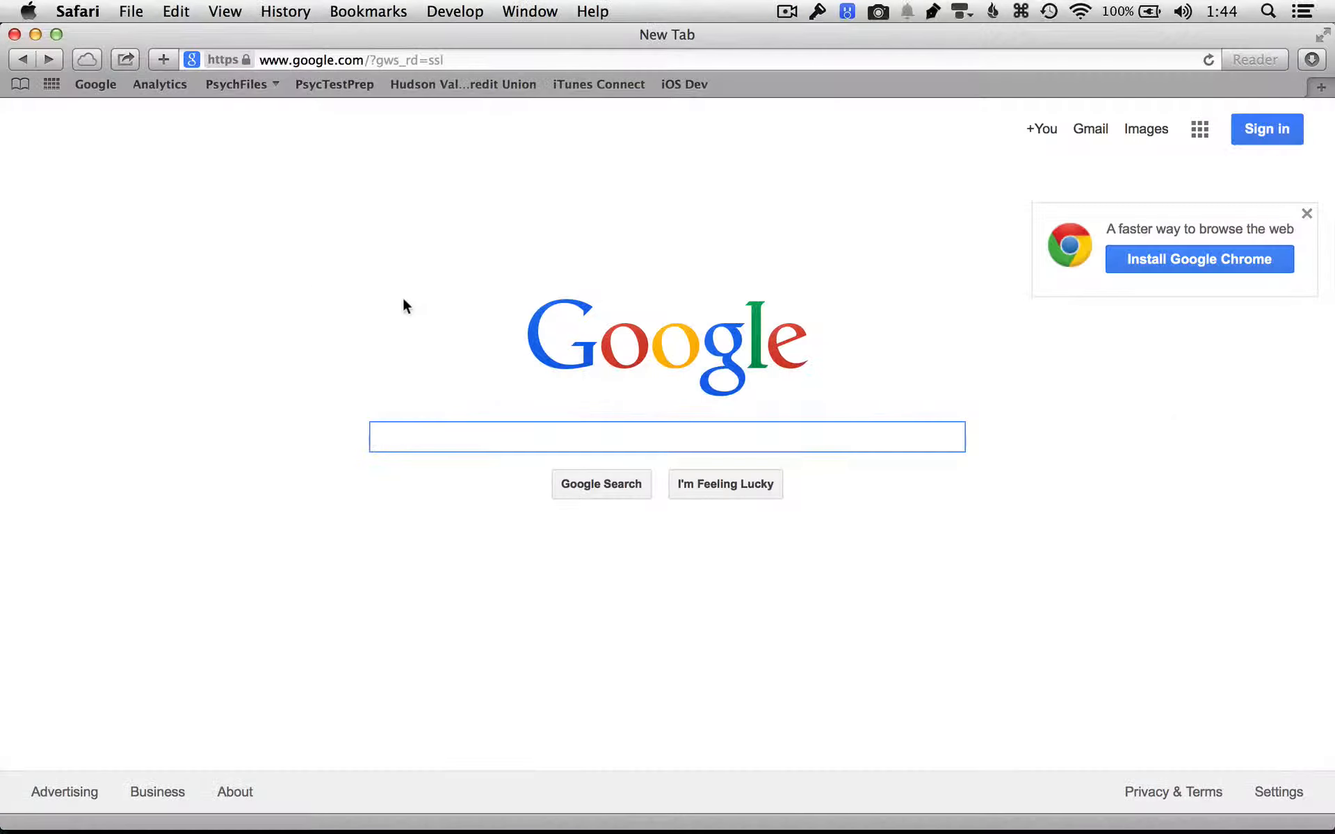
click(1141, 131)
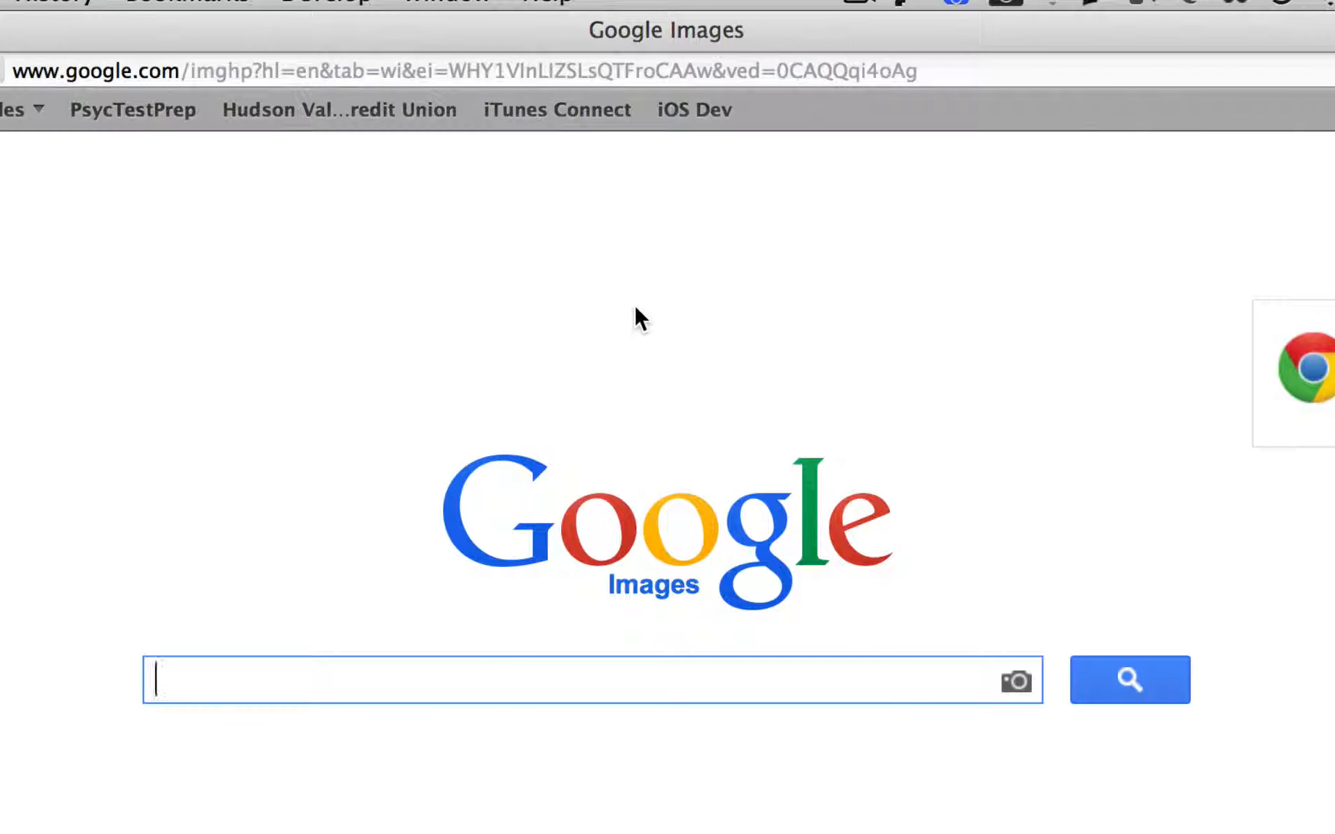
text(sword)
key(Return)
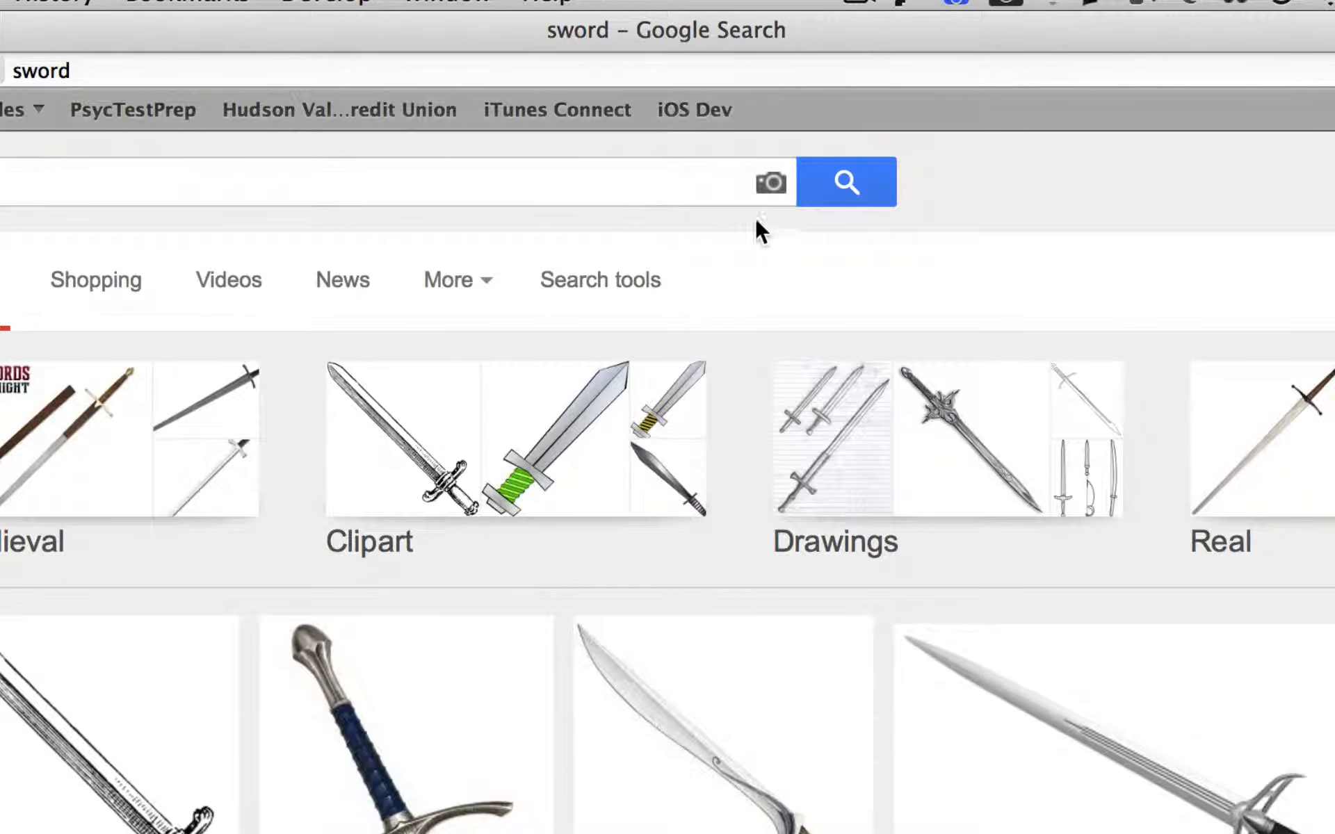
Filter the sword image results by usage rights to Labeled for reuse
click(651, 299)
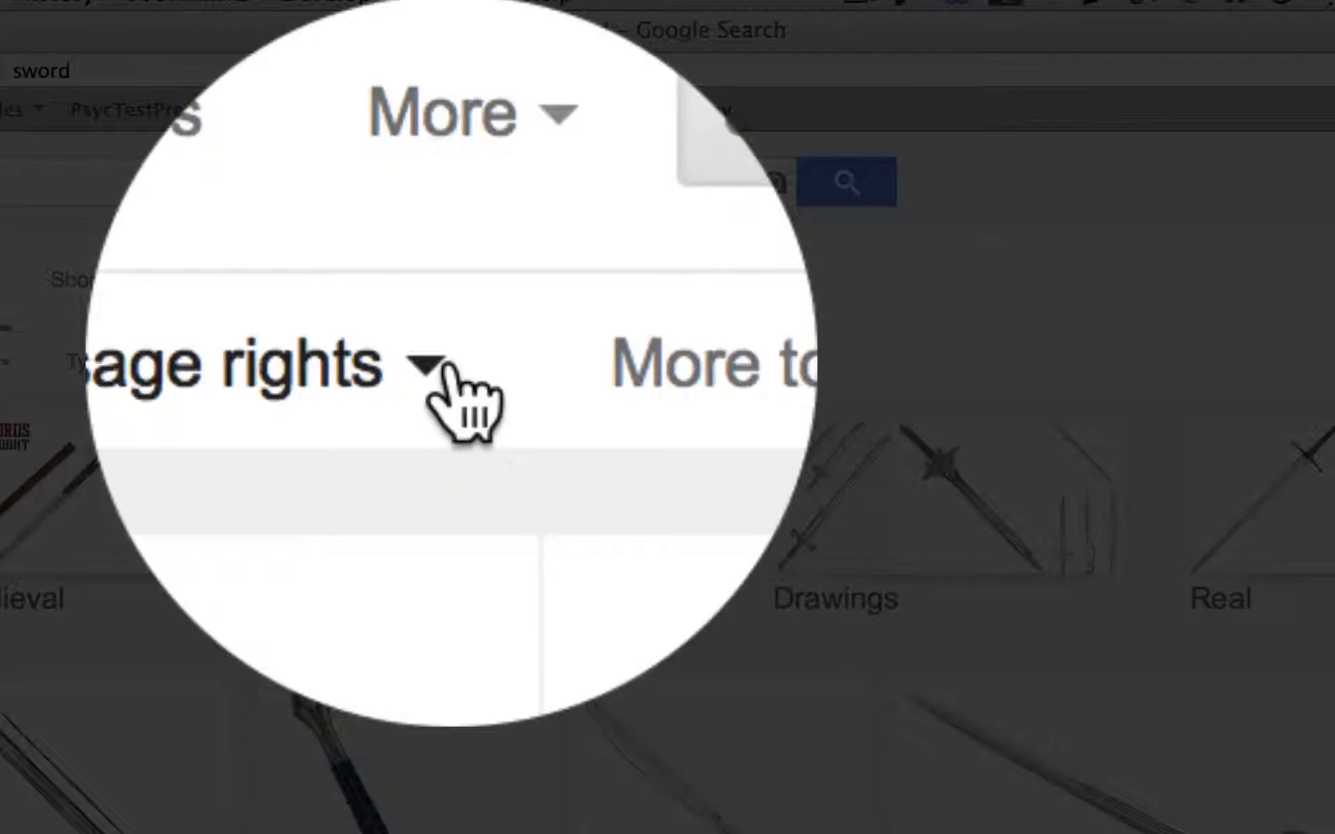
click(445, 367)
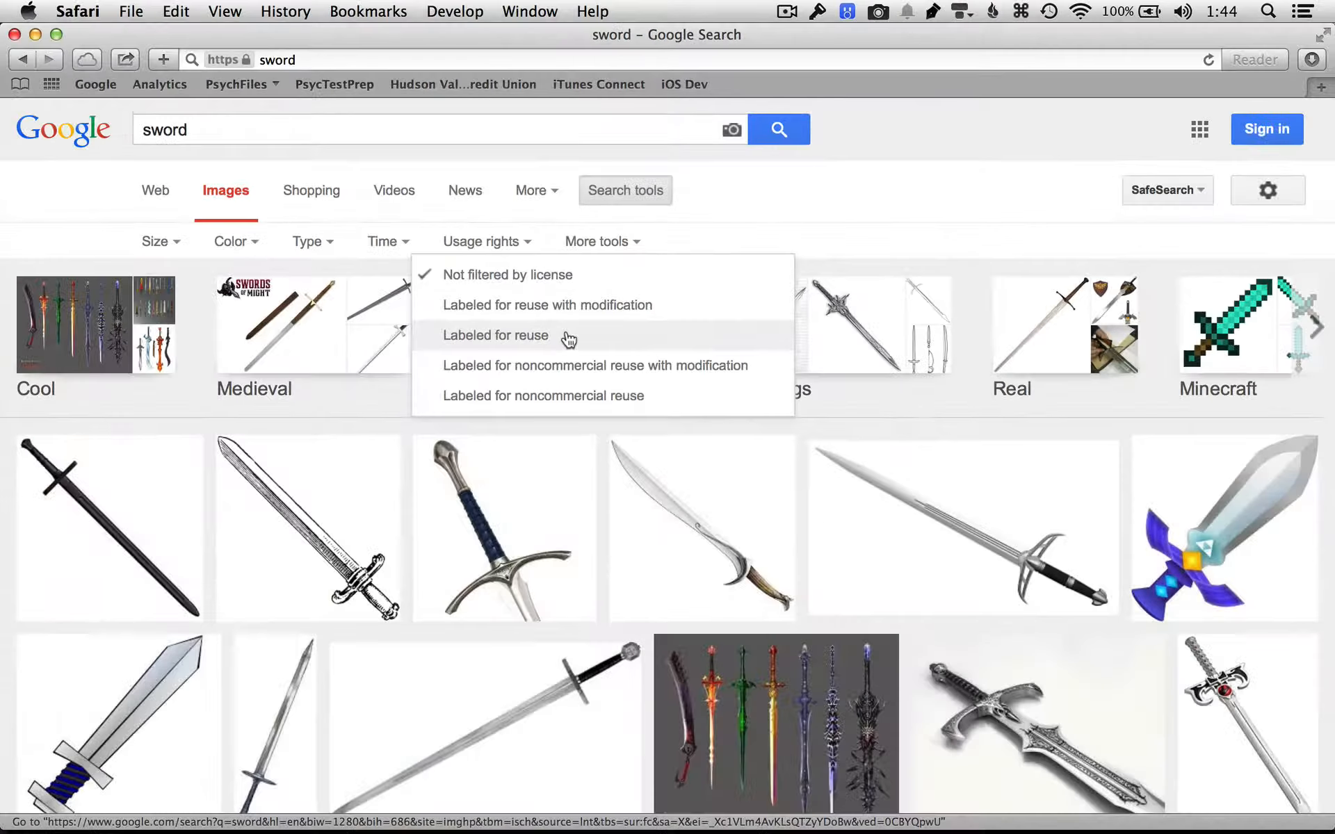
click(508, 518)
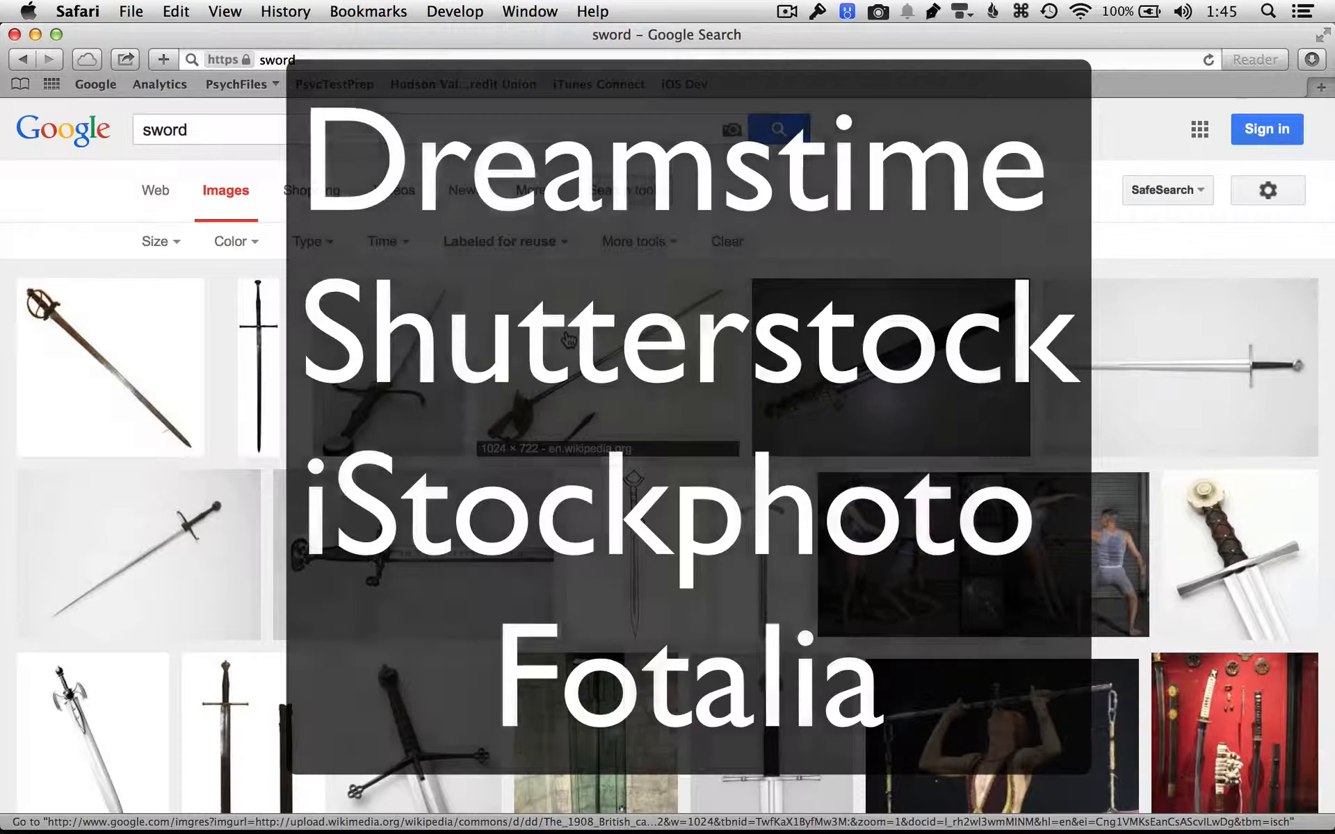
Find the Elemental Swords image with four coloured swords in the results, enlarge its preview and bring up the image's context options
scroll(569, 340, down, 5)
scroll(569, 339, down, 4)
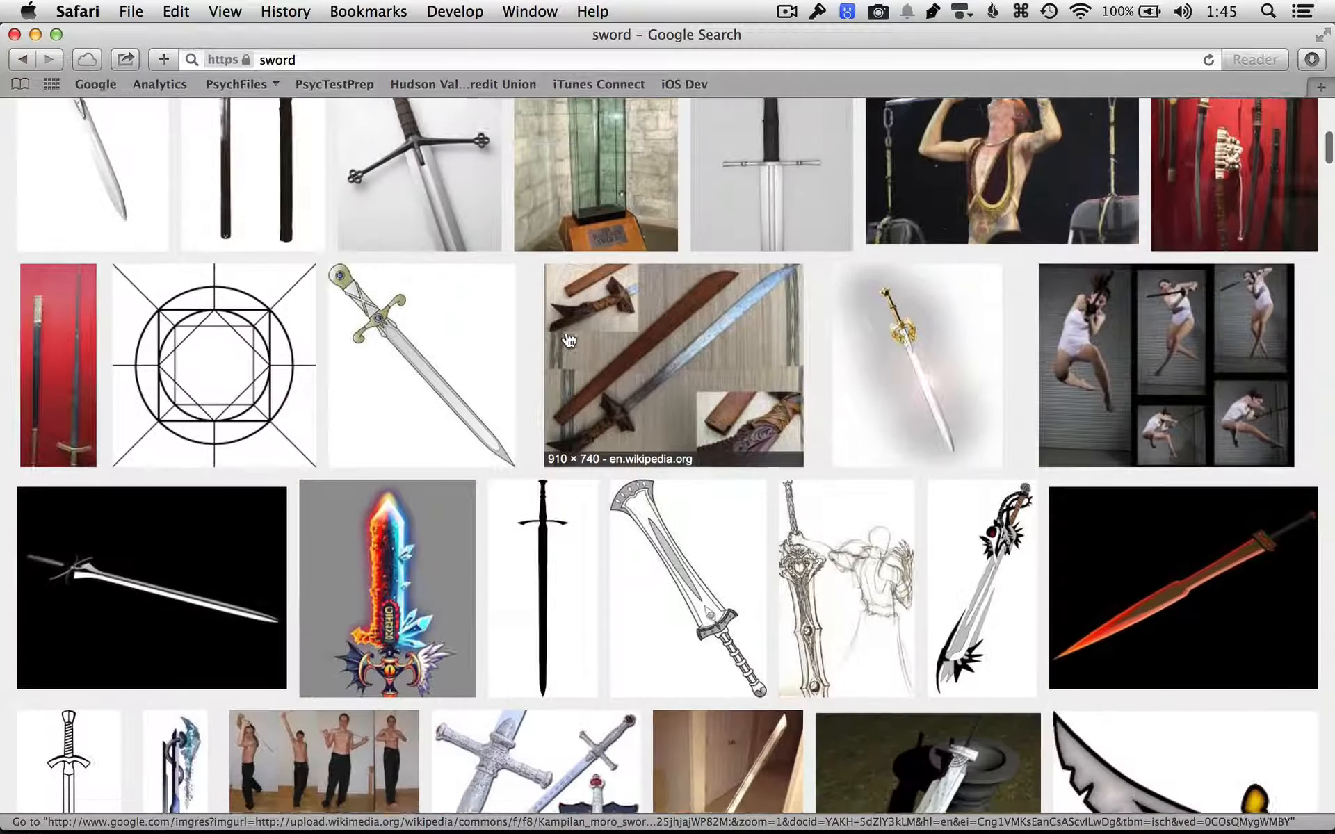
scroll(568, 340, down, 6)
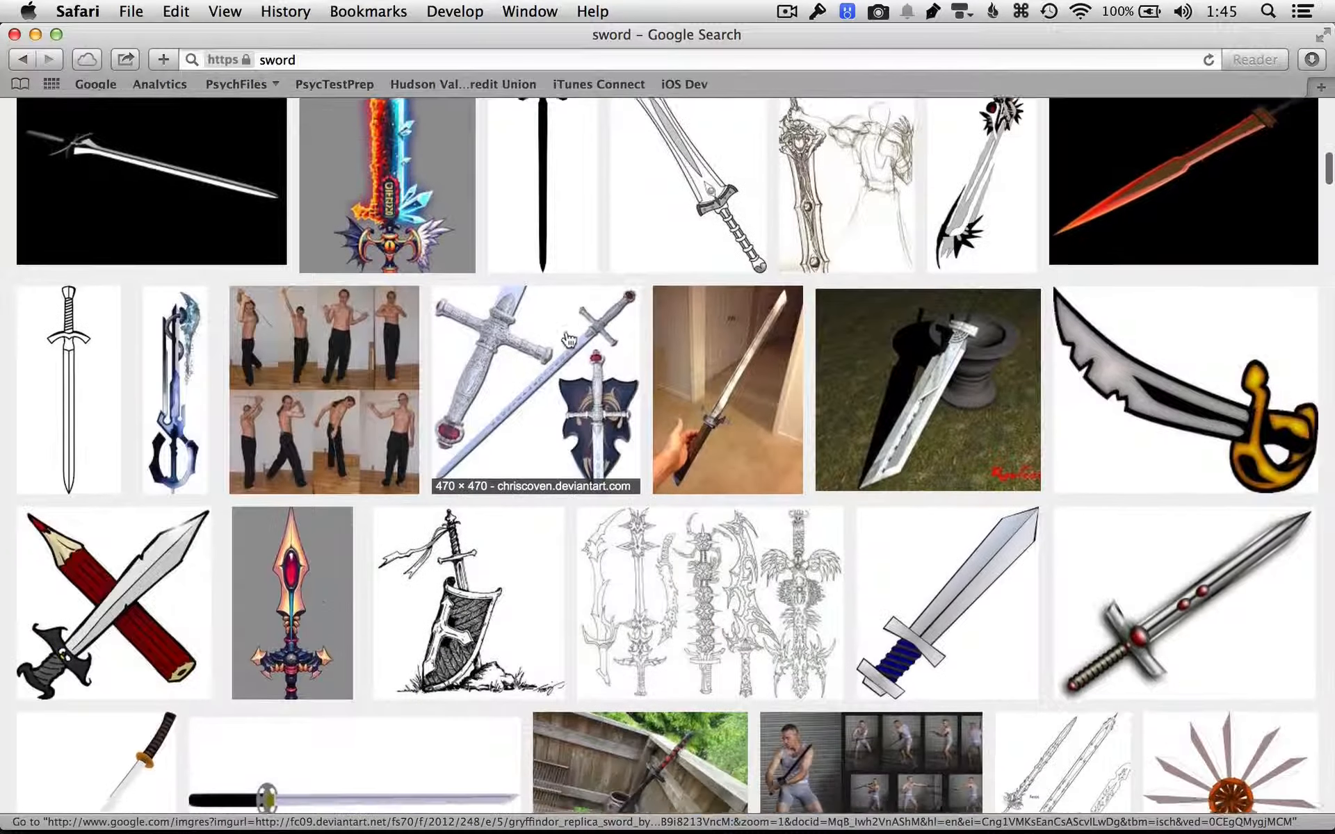
scroll(569, 339, down, 13)
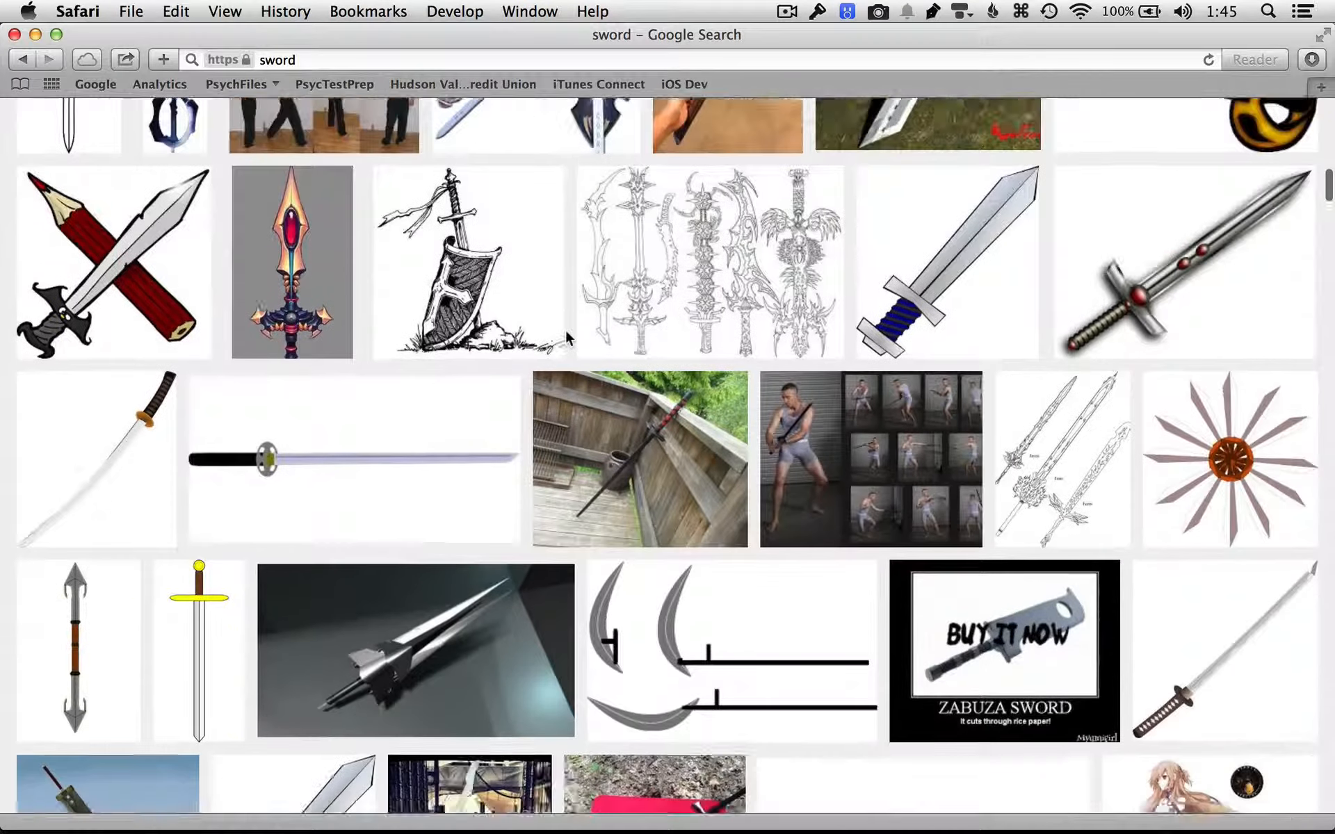
scroll(569, 340, down, 6)
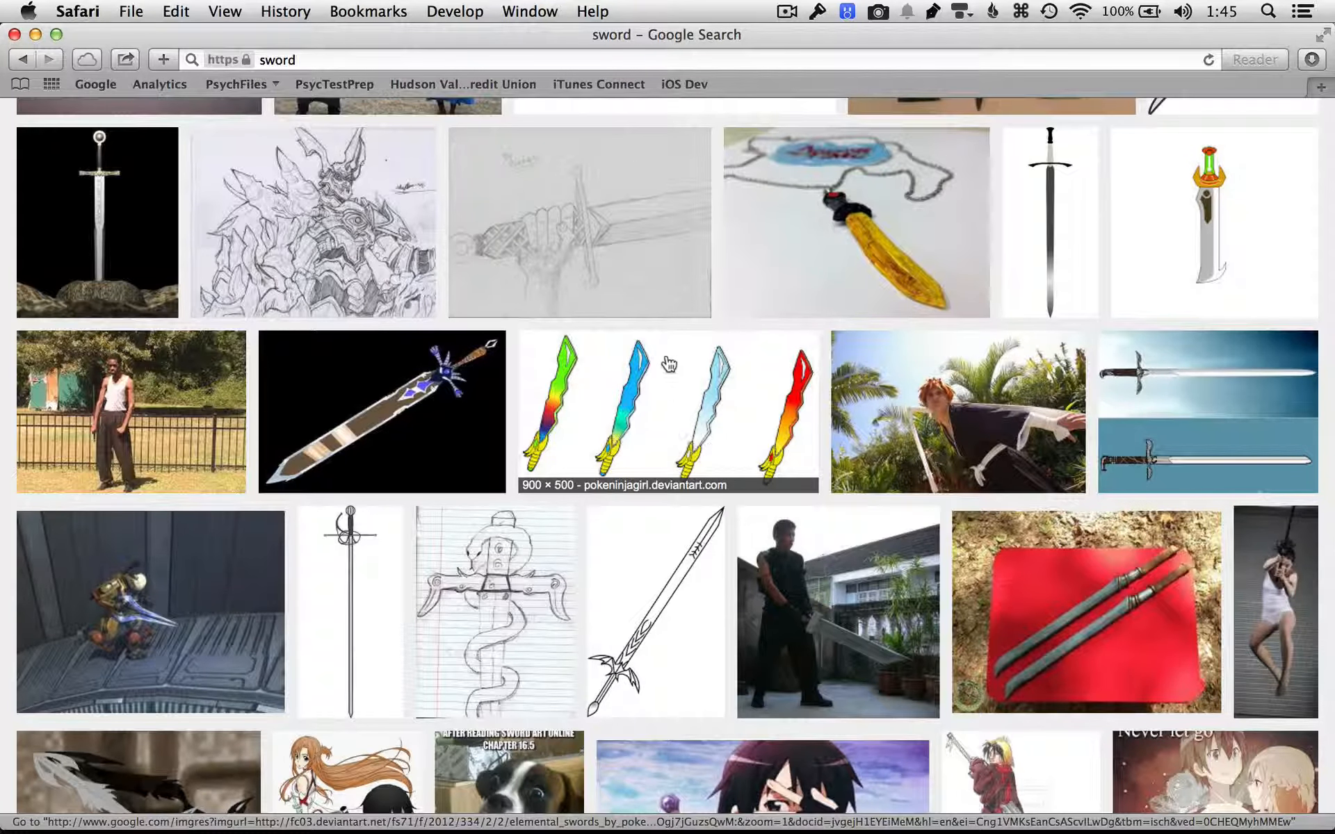
click(666, 419)
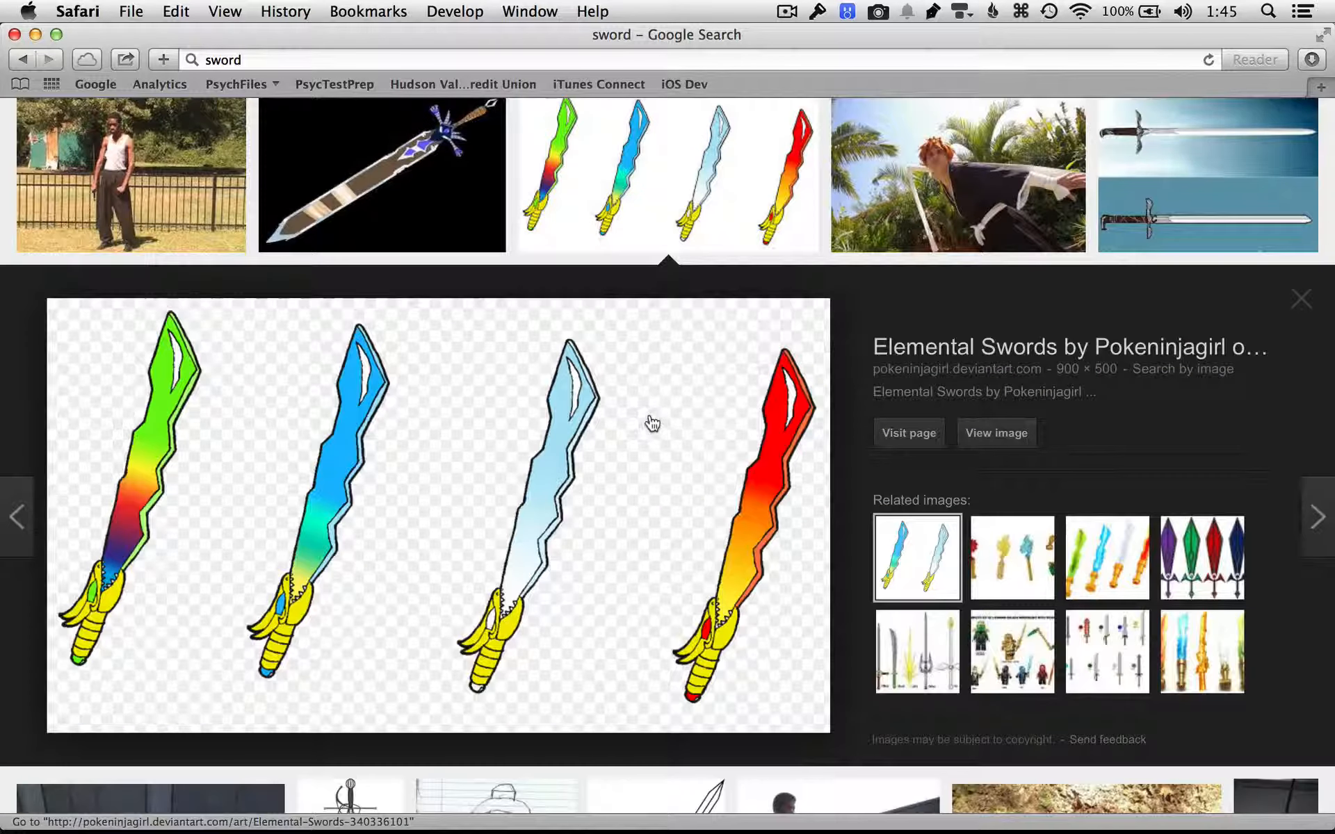
right_click(644, 427)
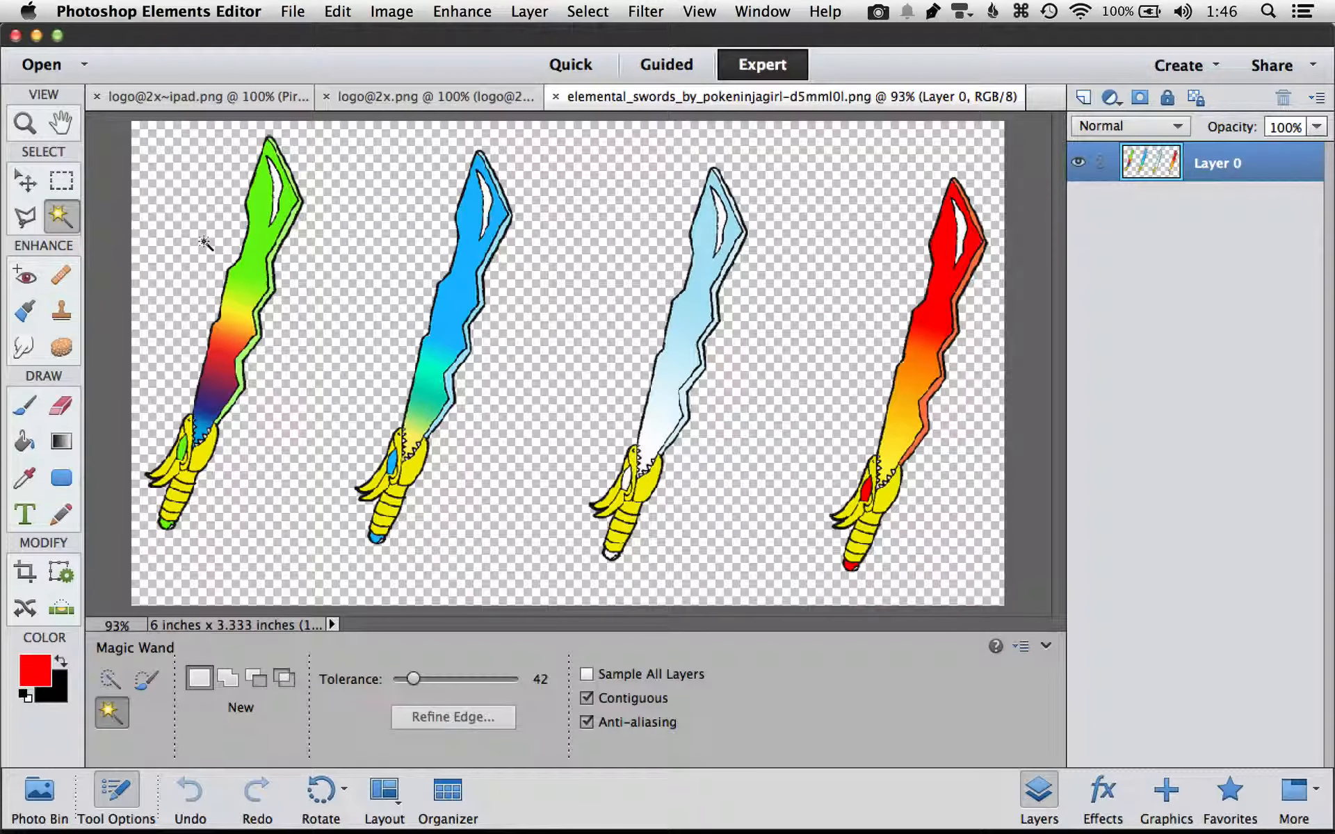
Switch to Xcode and open arrow@2x~ipad.png from the images folder with the external editor
key(super+Tab)
key(super+Tab)
key(super+Tab)
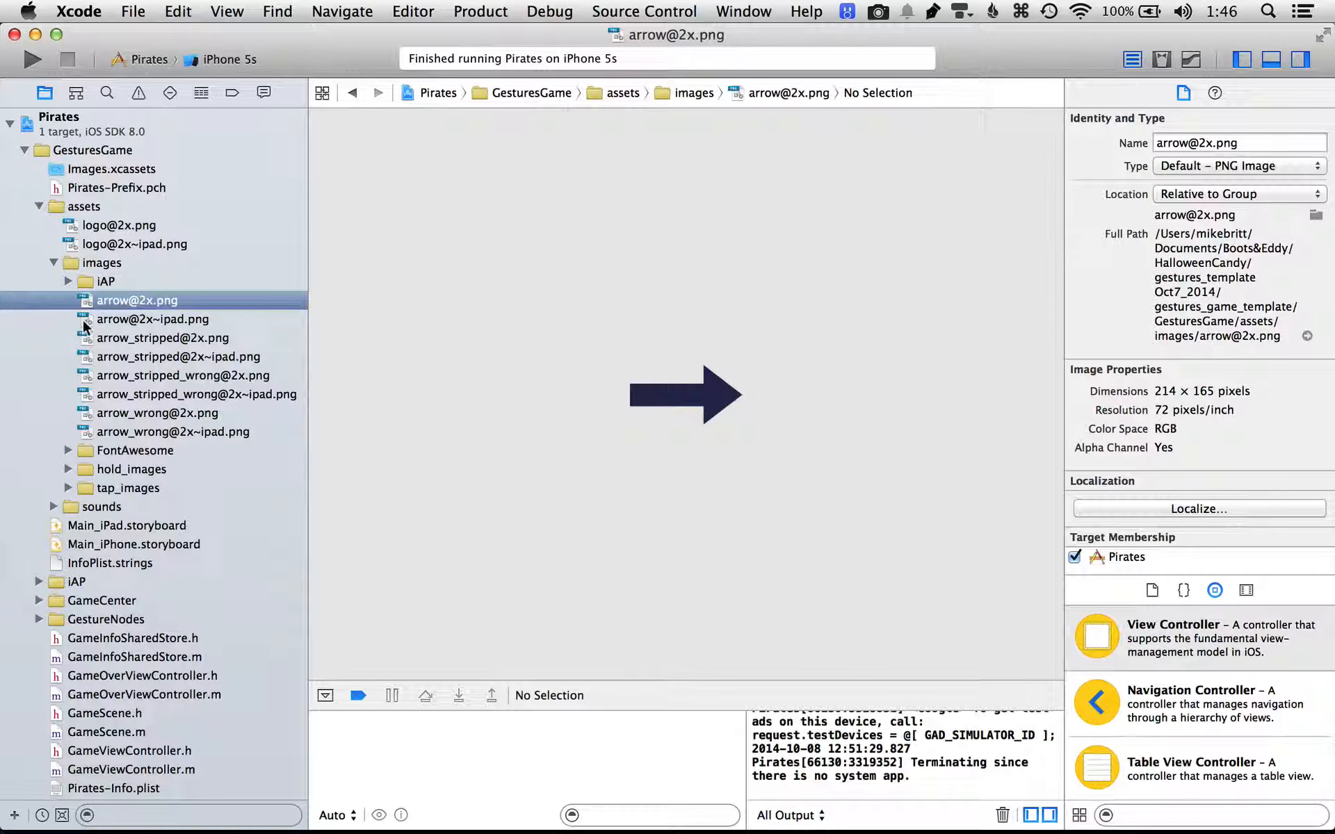
click(84, 320)
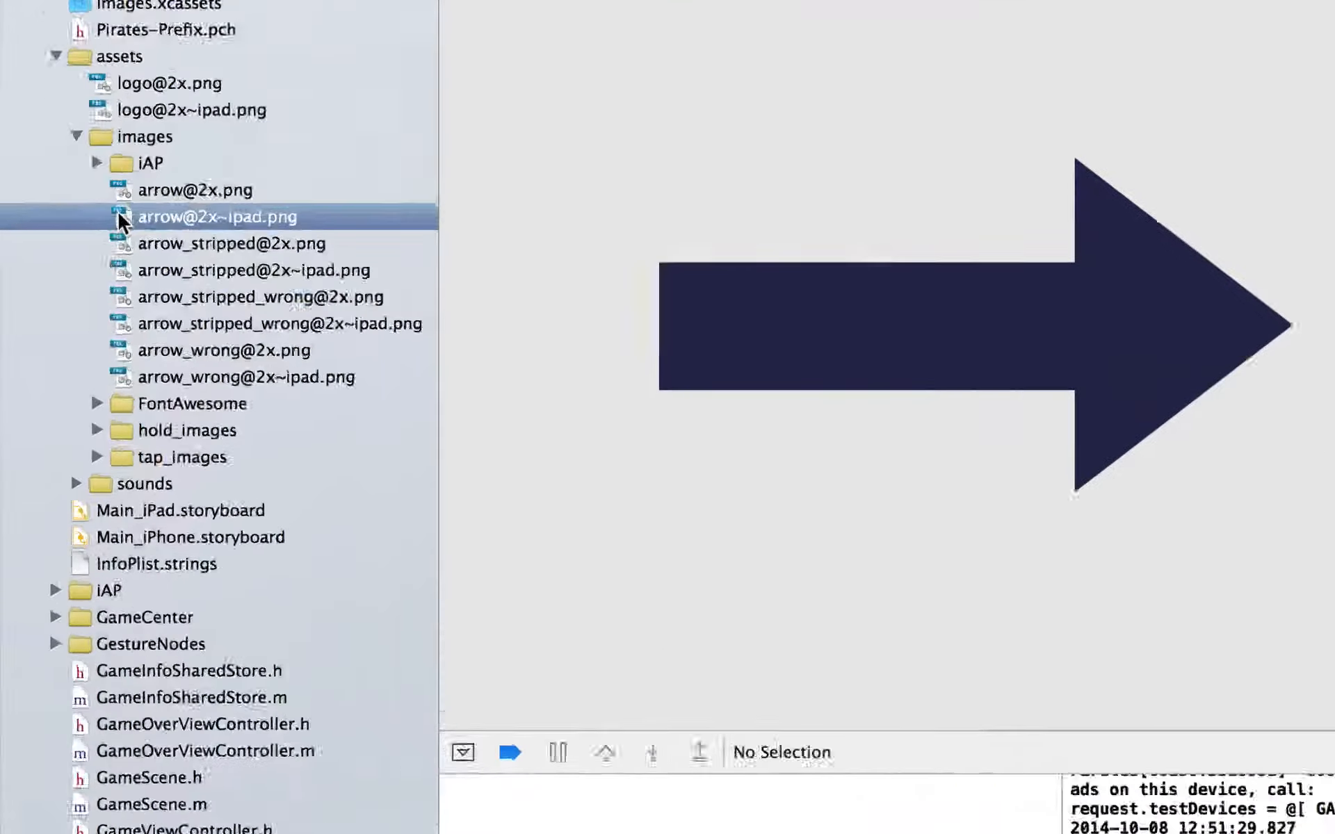
right_click(85, 321)
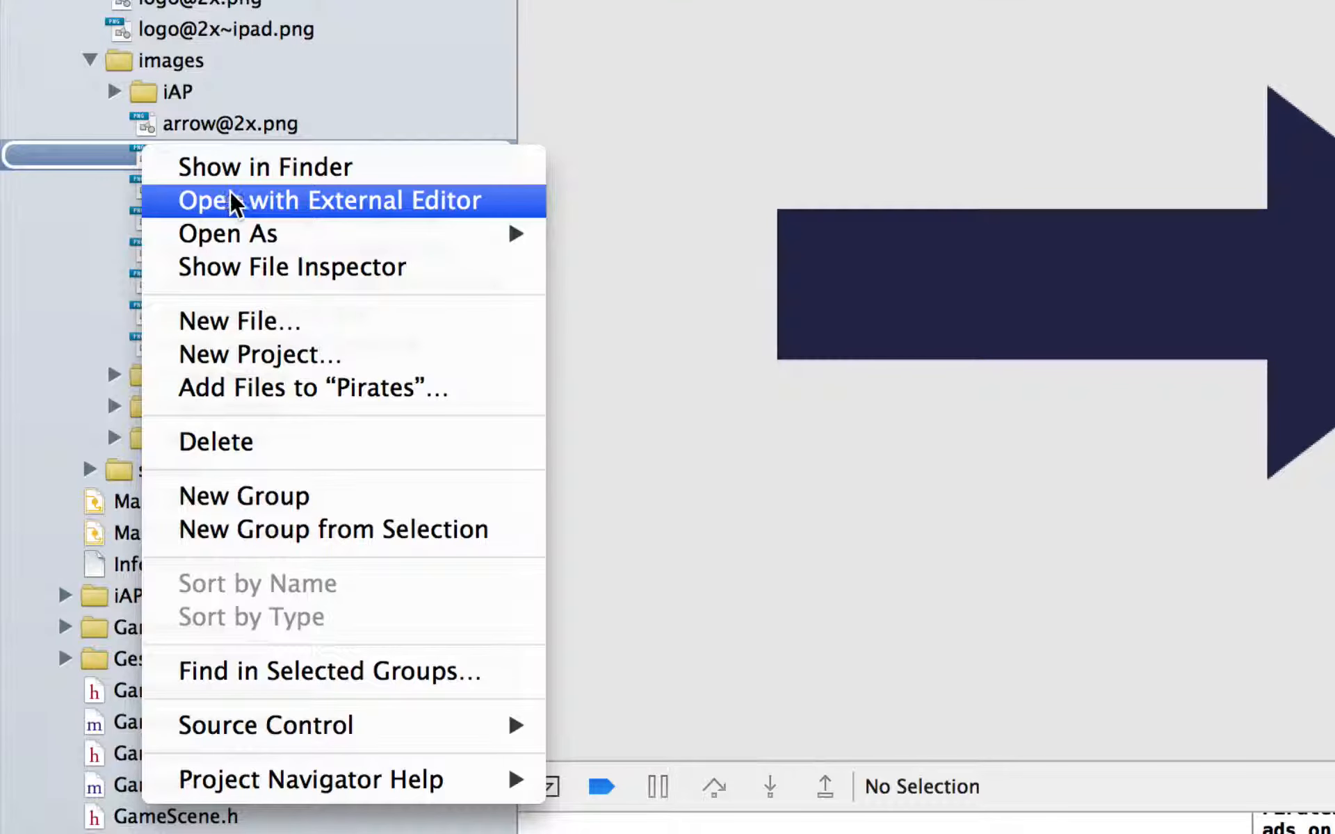
click(299, 202)
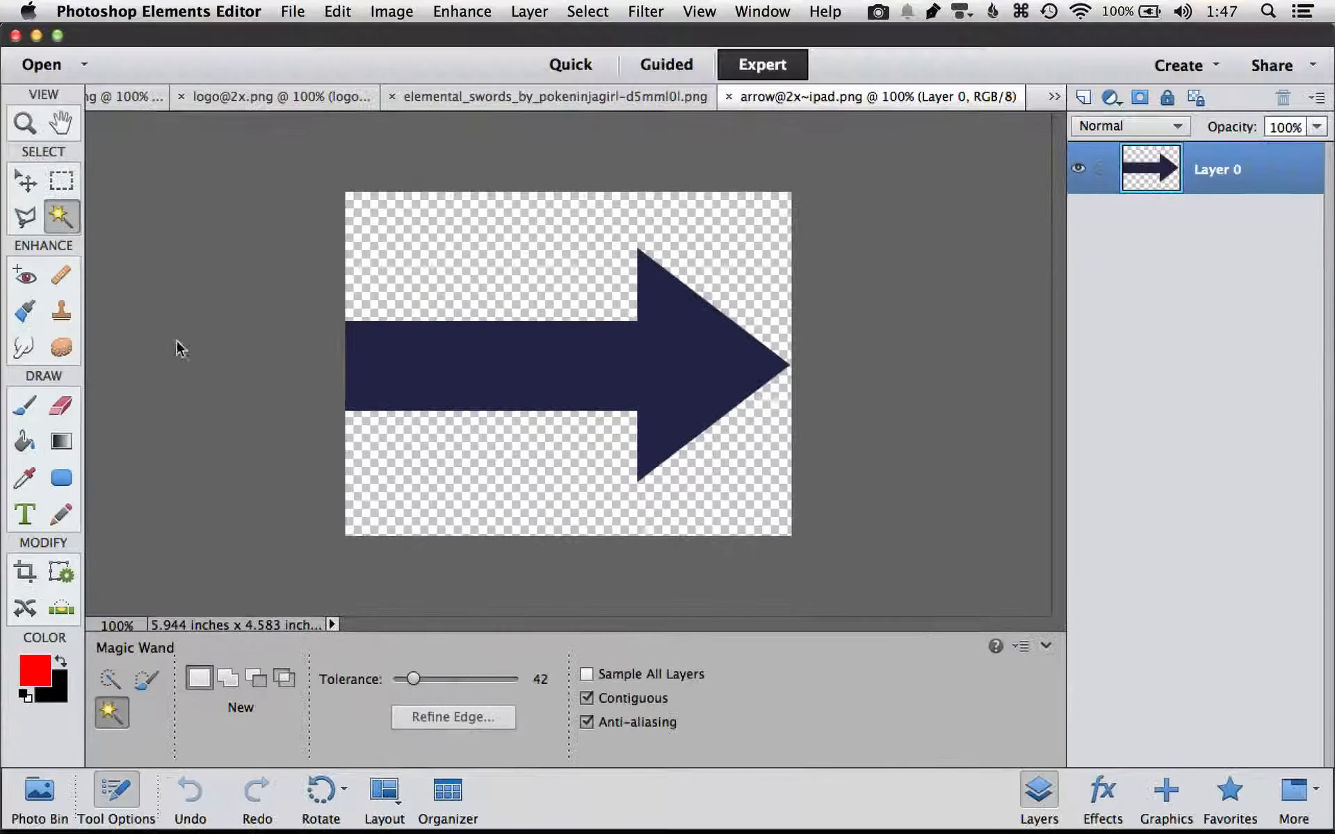
In the elemental swords image, select the blue sword with a rectangular marquee and copy it
click(40, 791)
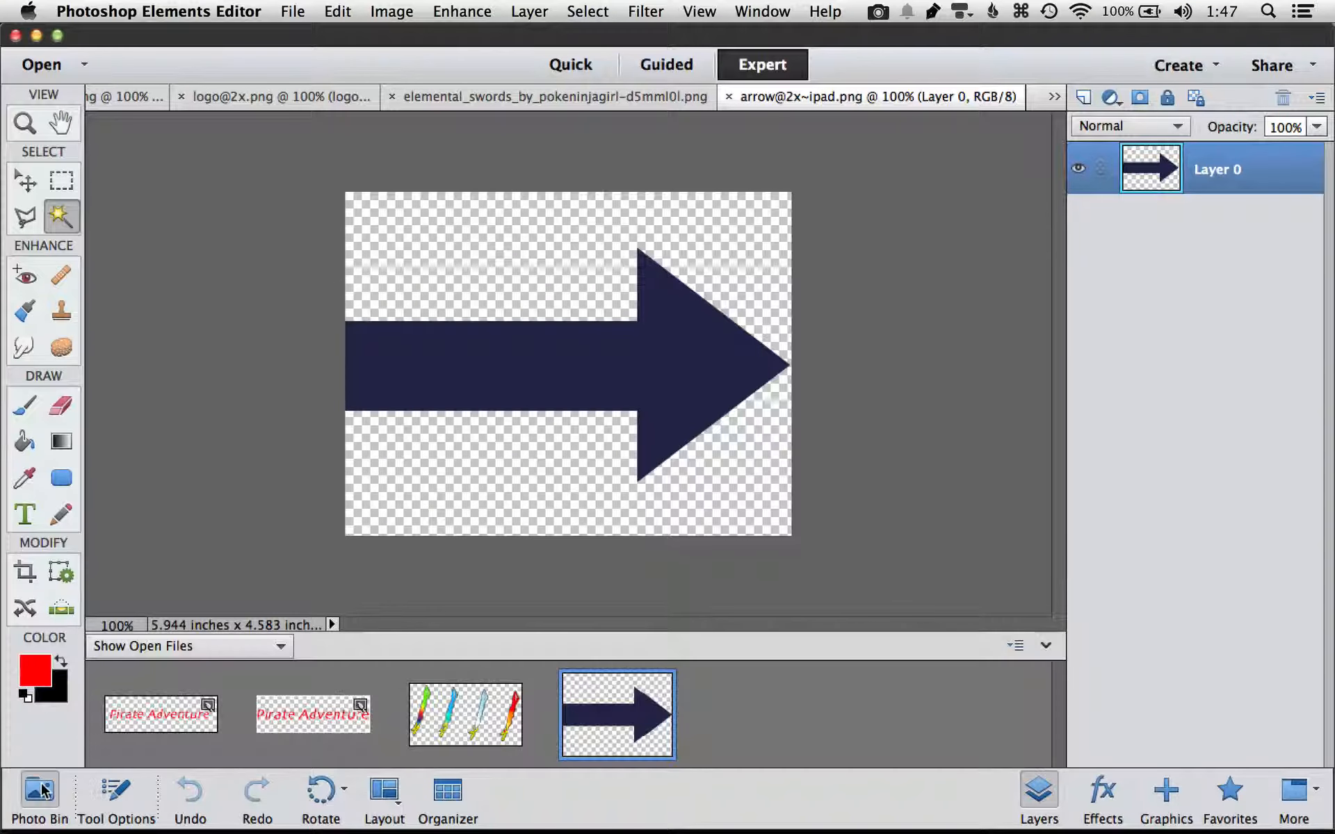
click(459, 713)
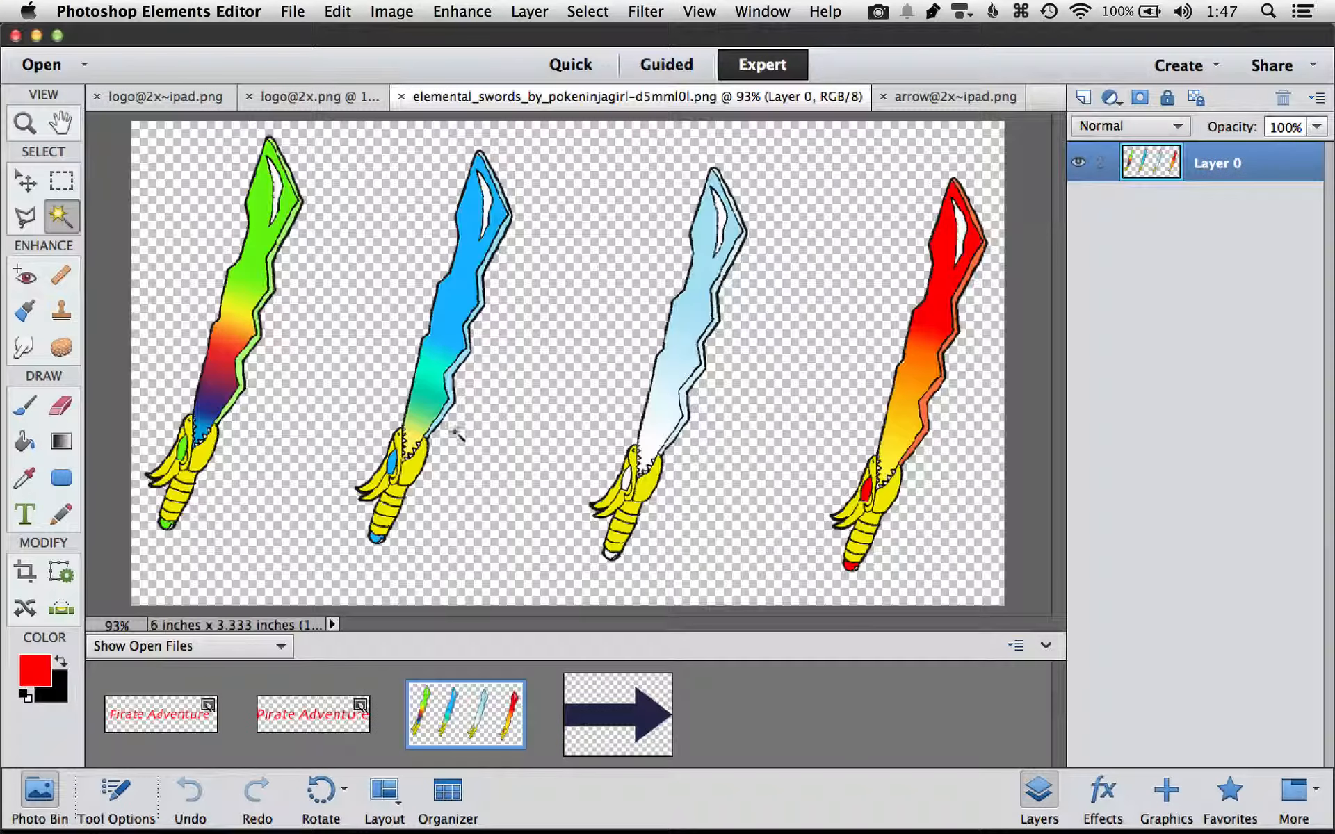
click(61, 180)
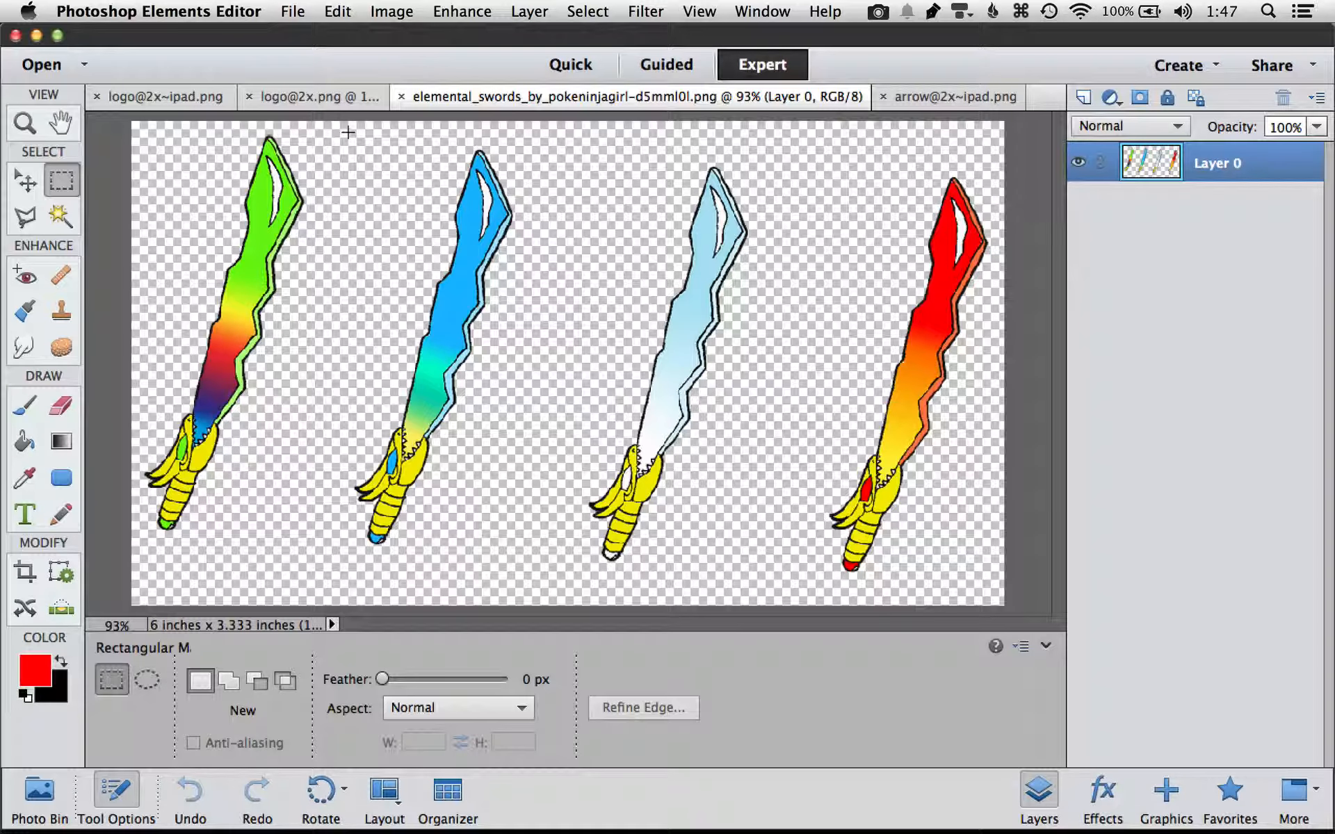
drag(335, 568, 548, 137)
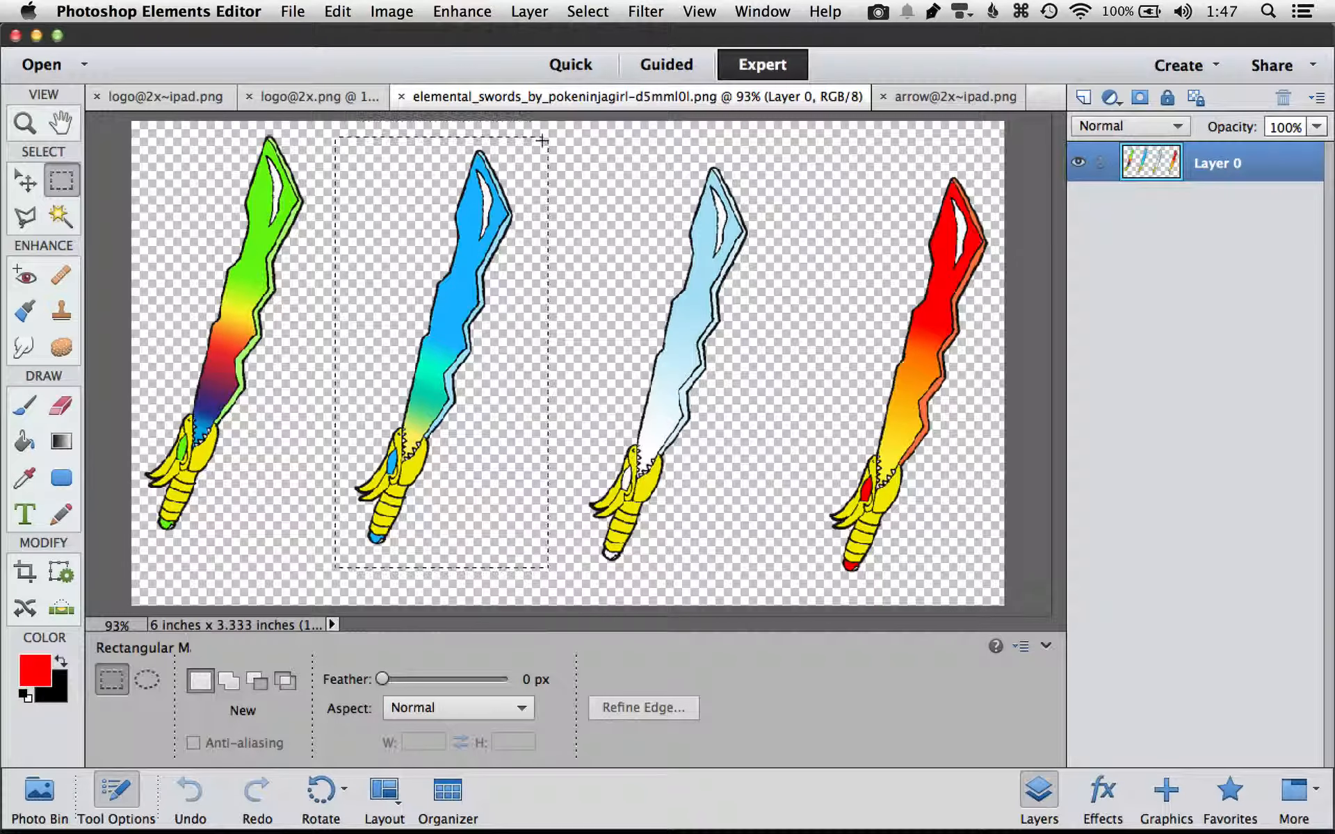
click(337, 11)
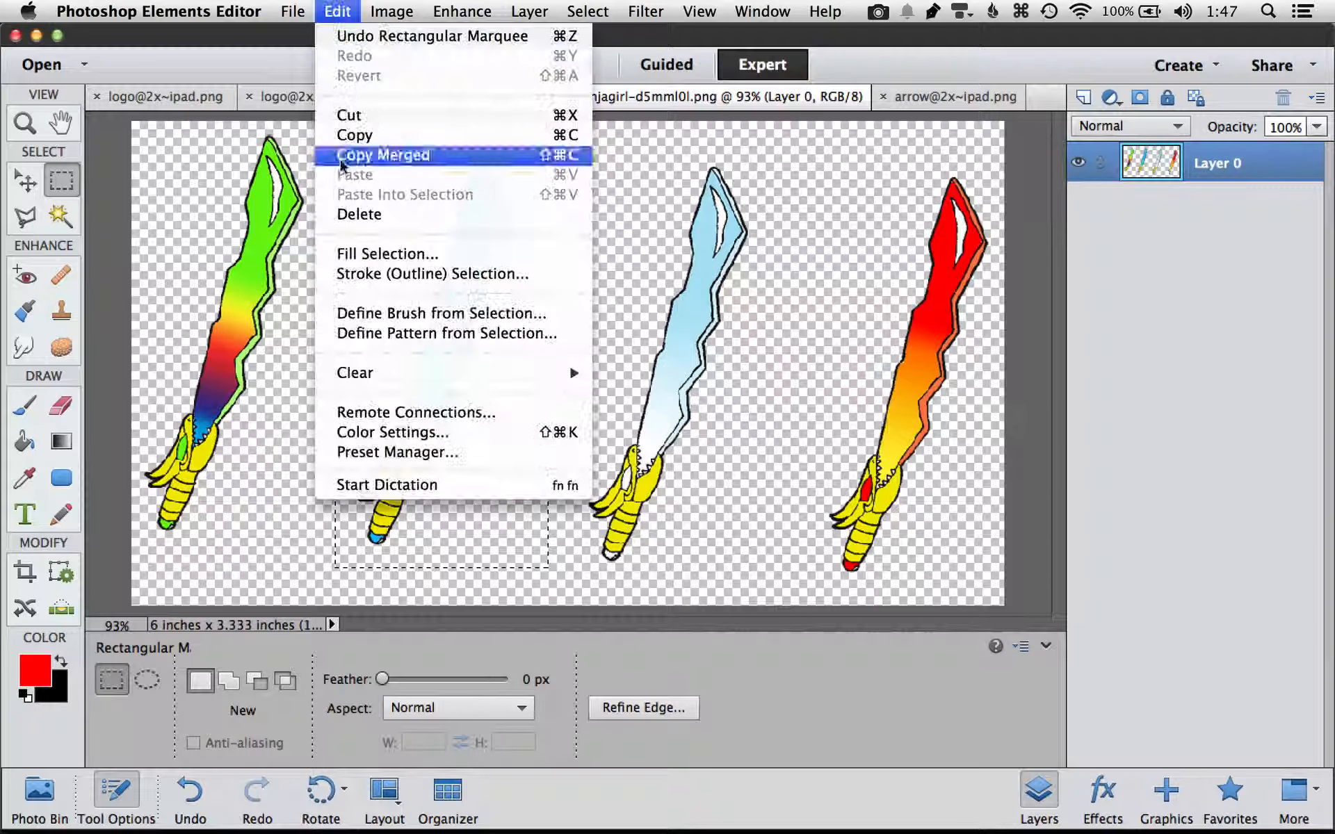
click(341, 135)
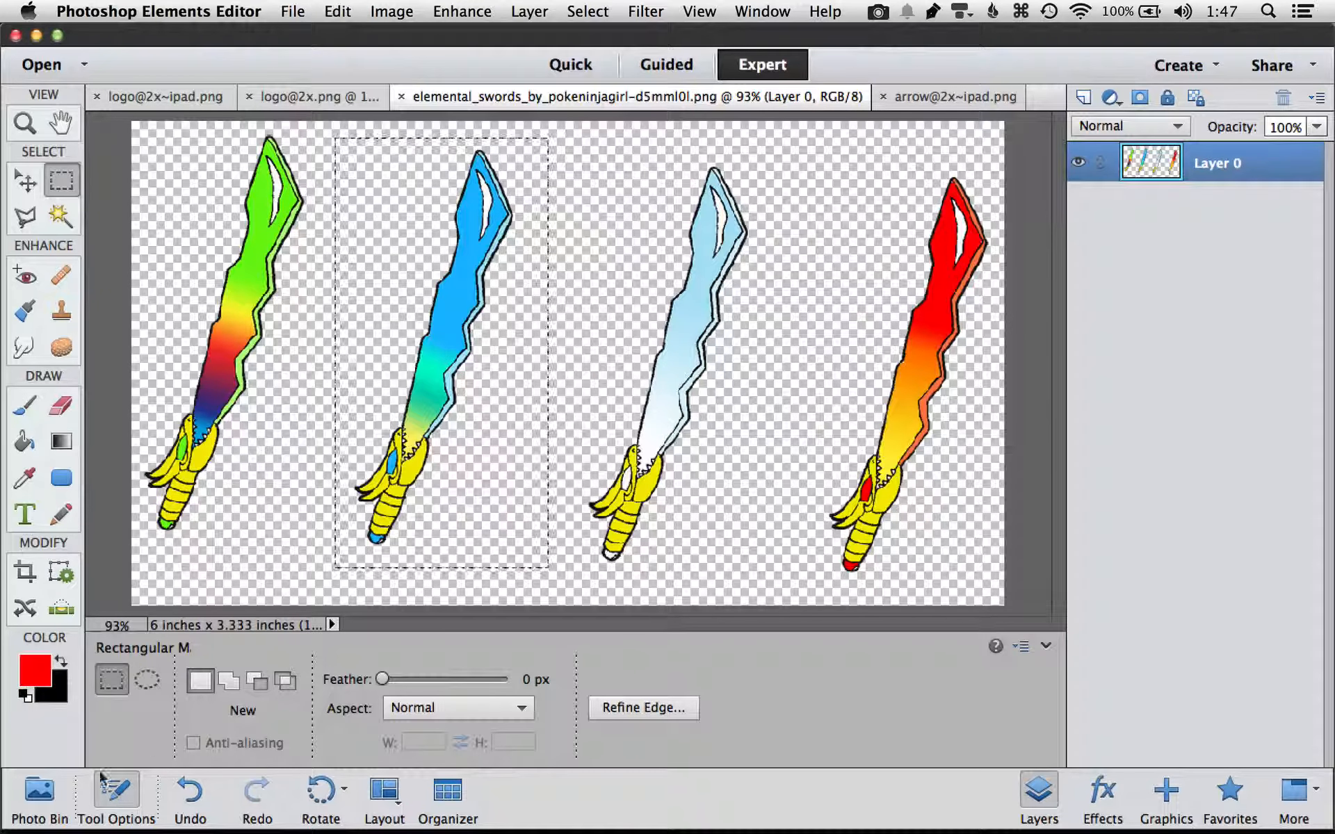
Return to arrow@2x~ipad.png, add a new empty layer and delete the original arrow layer, Layer 0
click(39, 793)
click(39, 793)
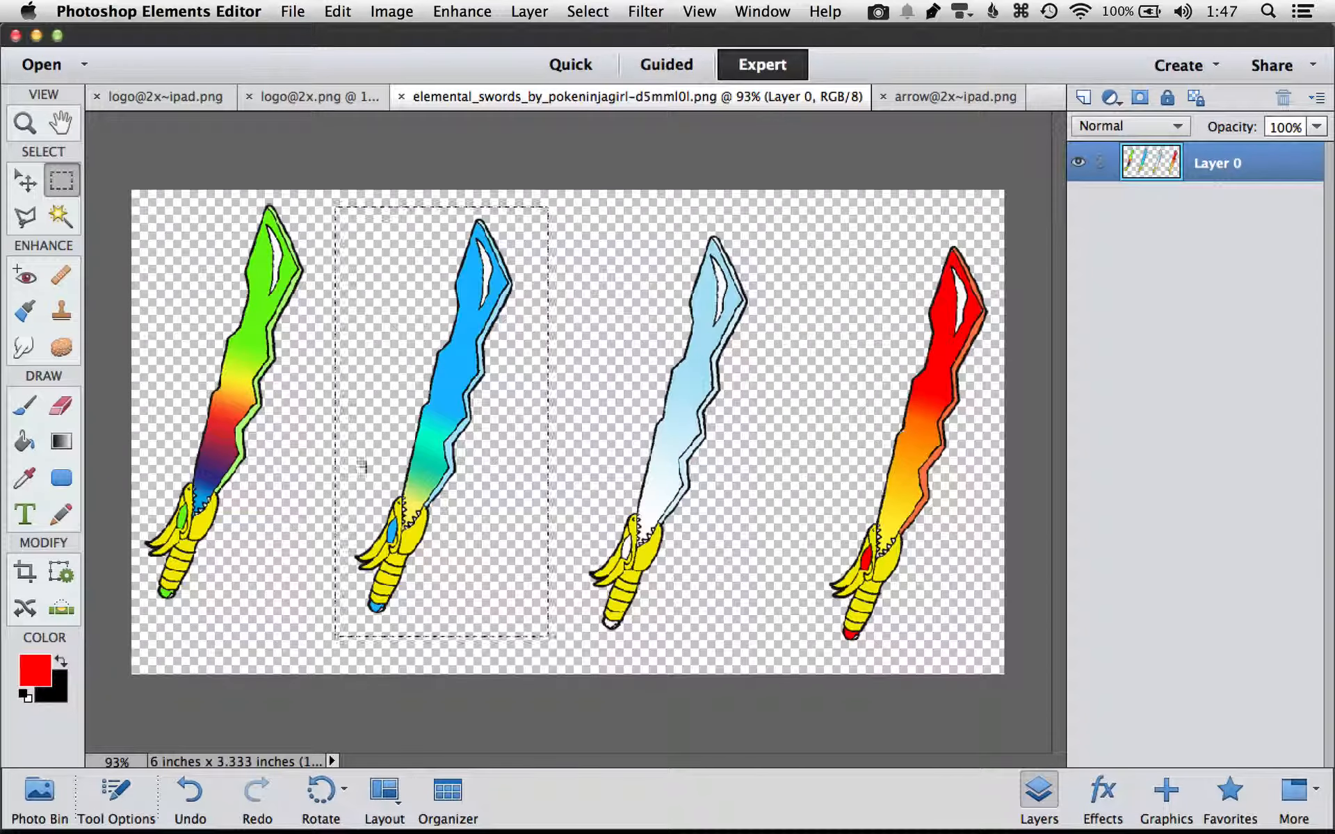
click(40, 791)
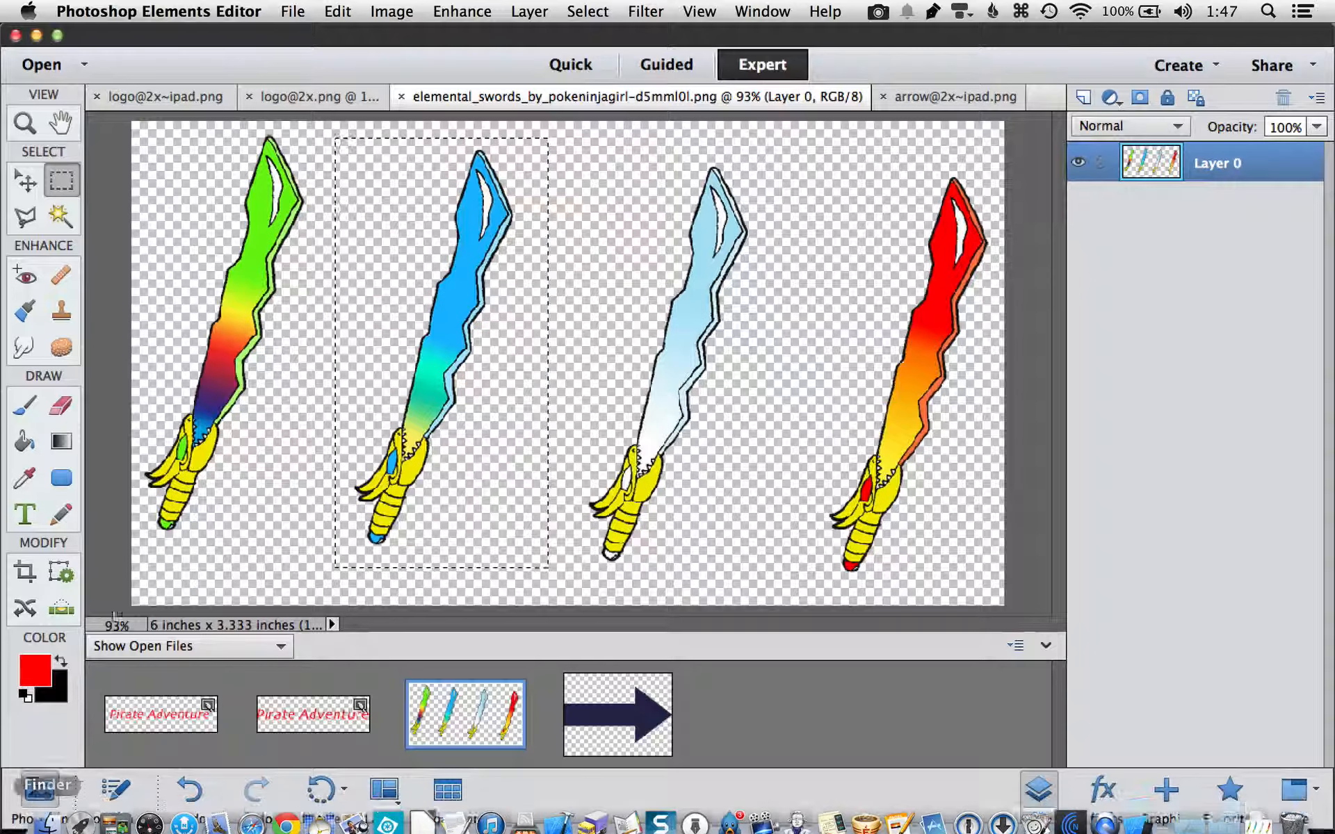
click(612, 713)
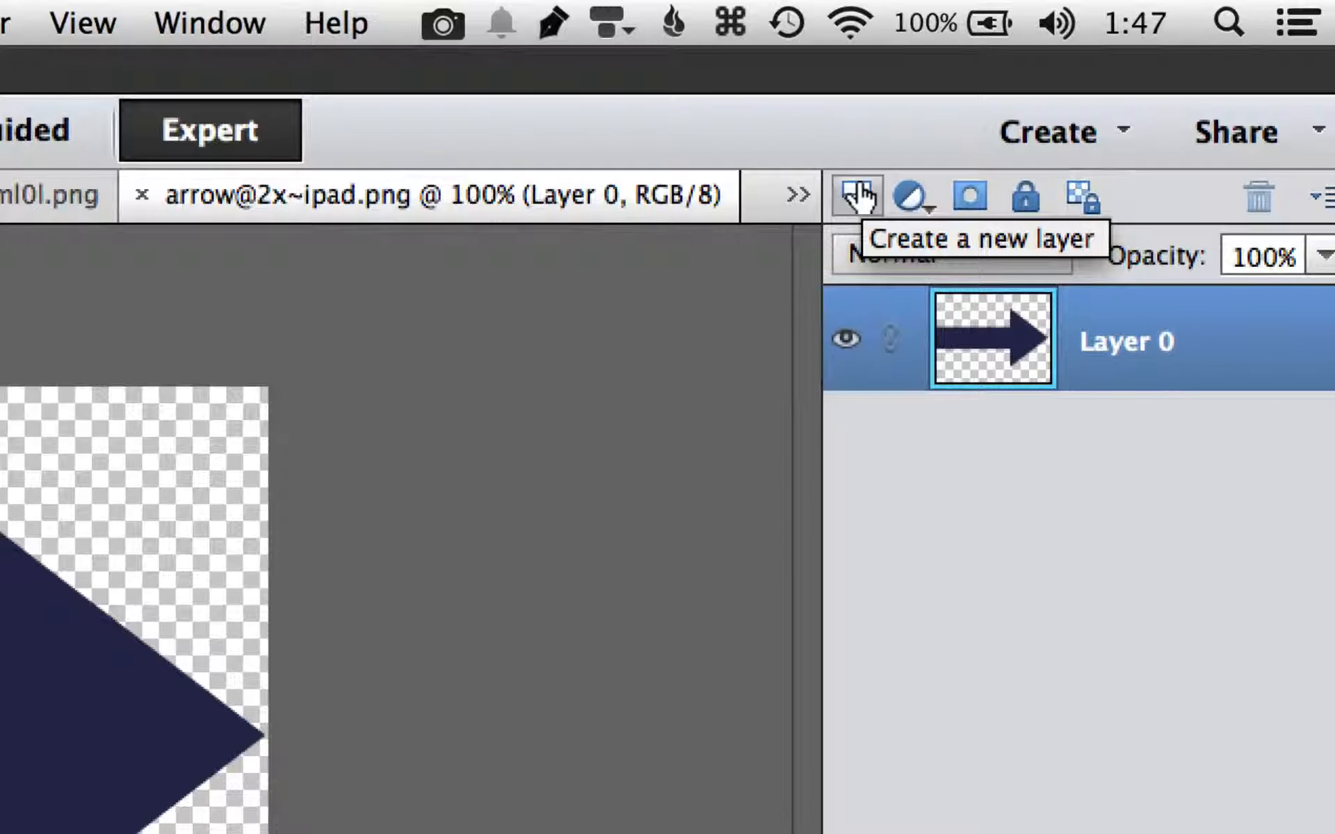
click(858, 196)
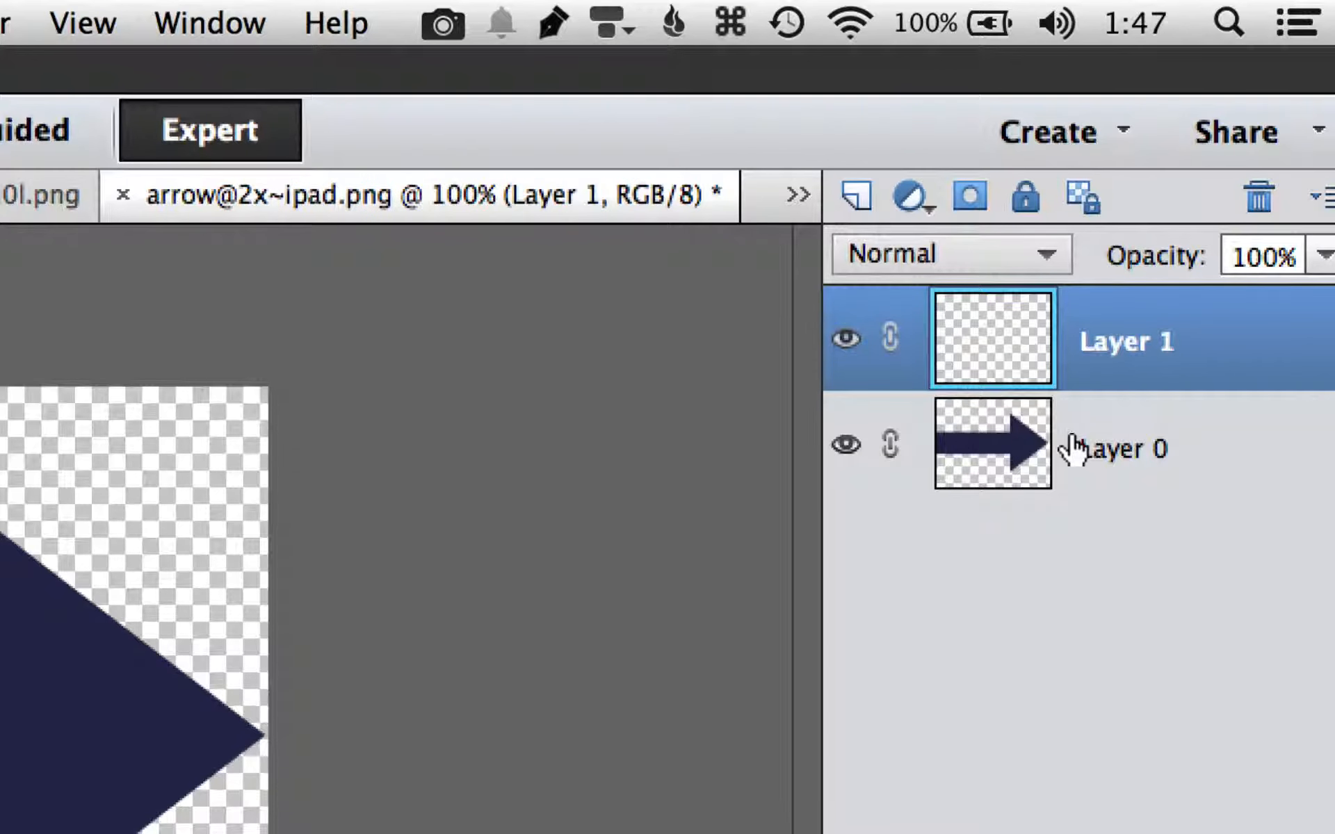
click(1099, 447)
right_click(1102, 448)
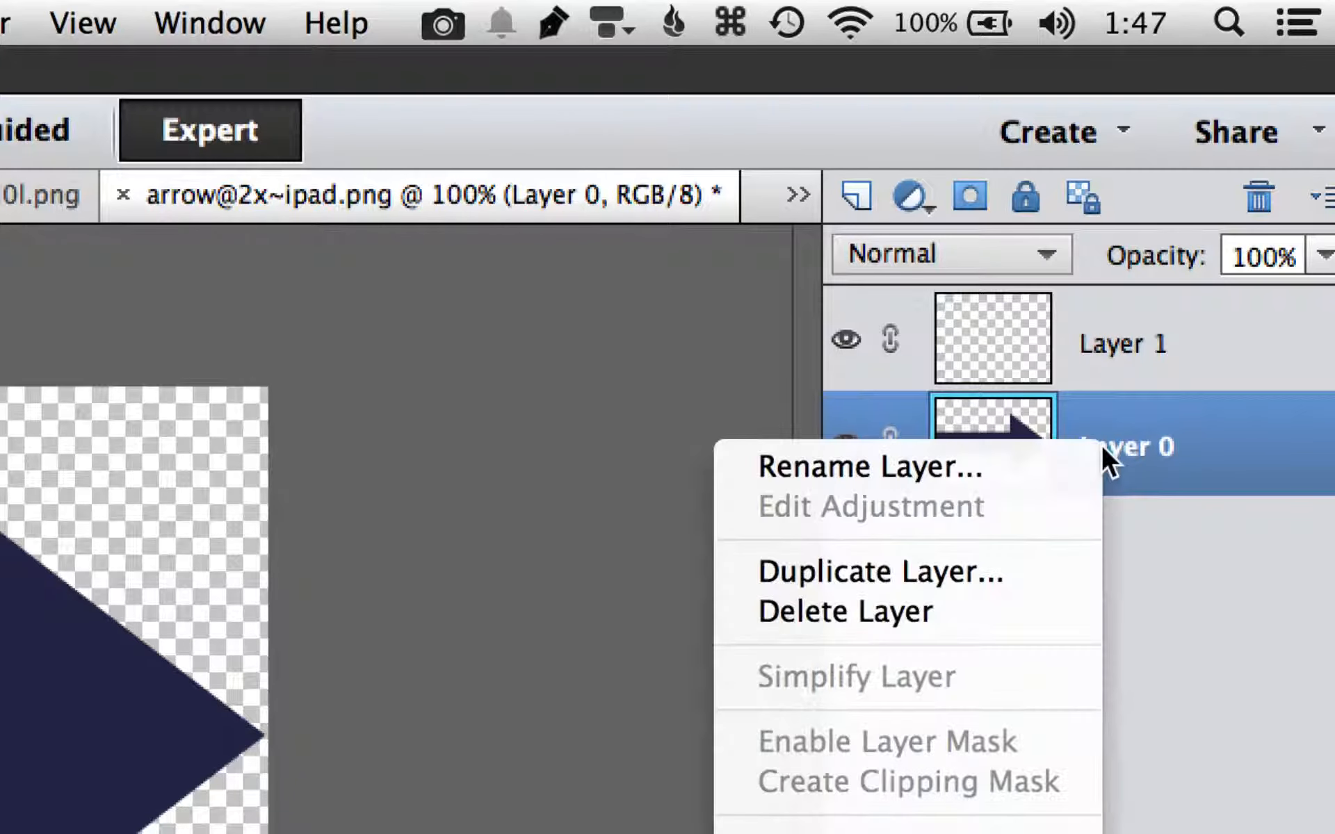
click(960, 624)
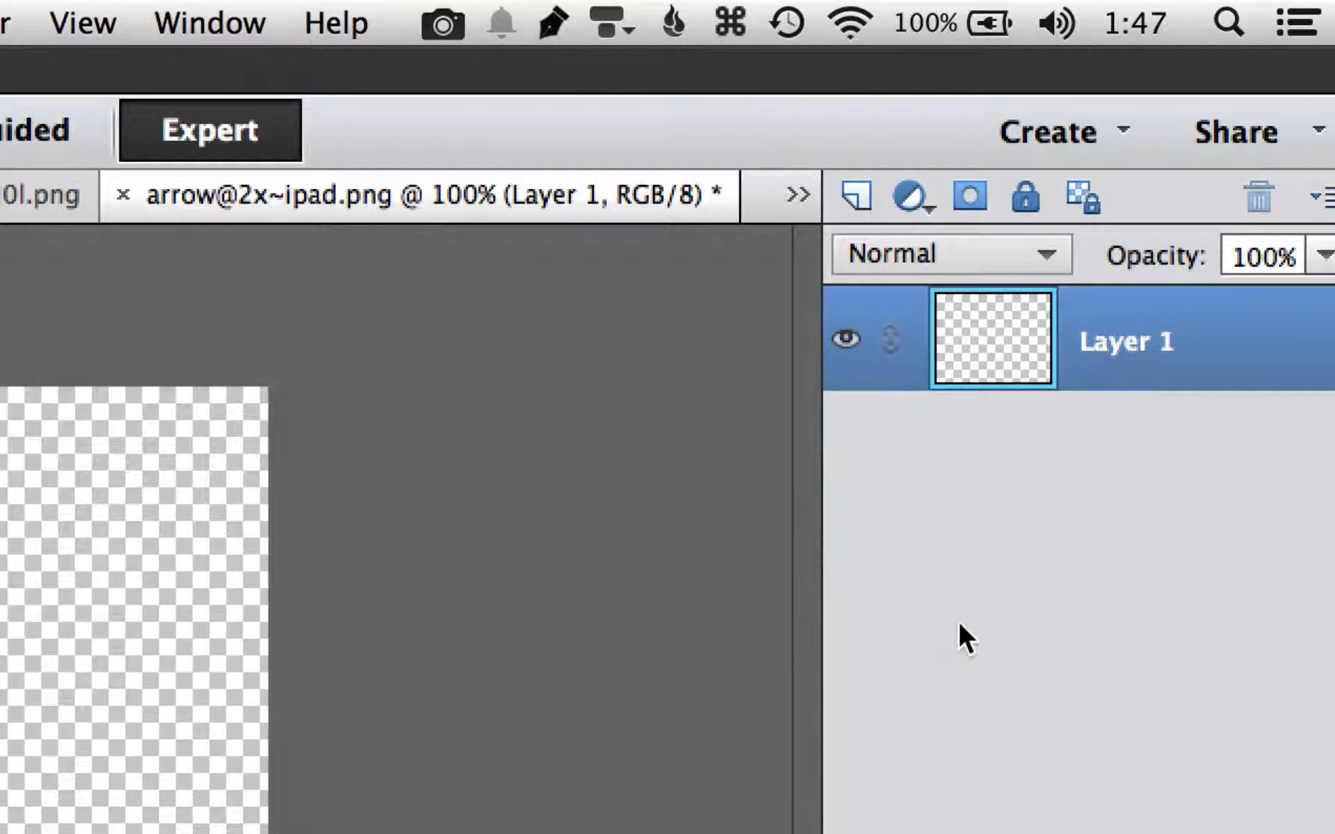
Paste the copied blue sword onto the empty layer of arrow@2x~ipad.png
click(219, 14)
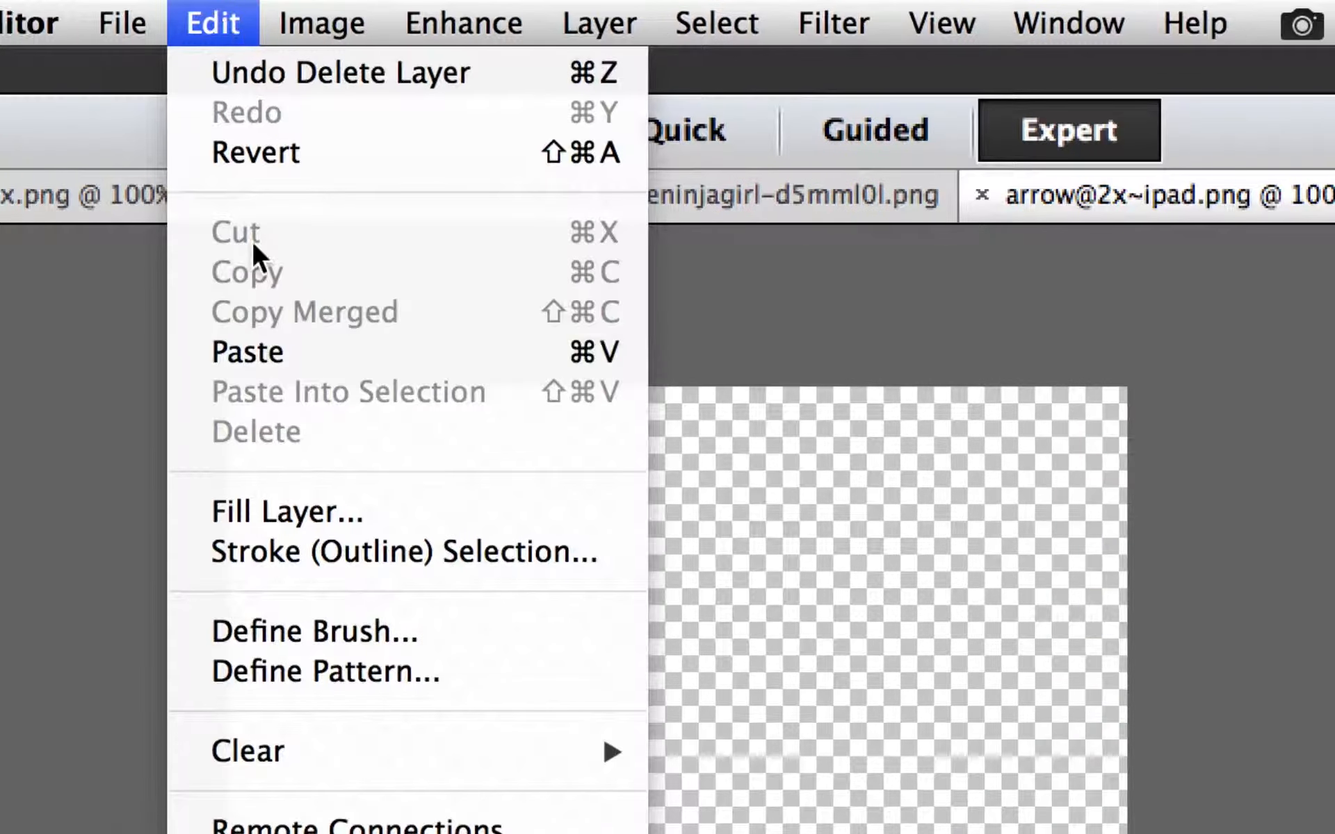
click(257, 358)
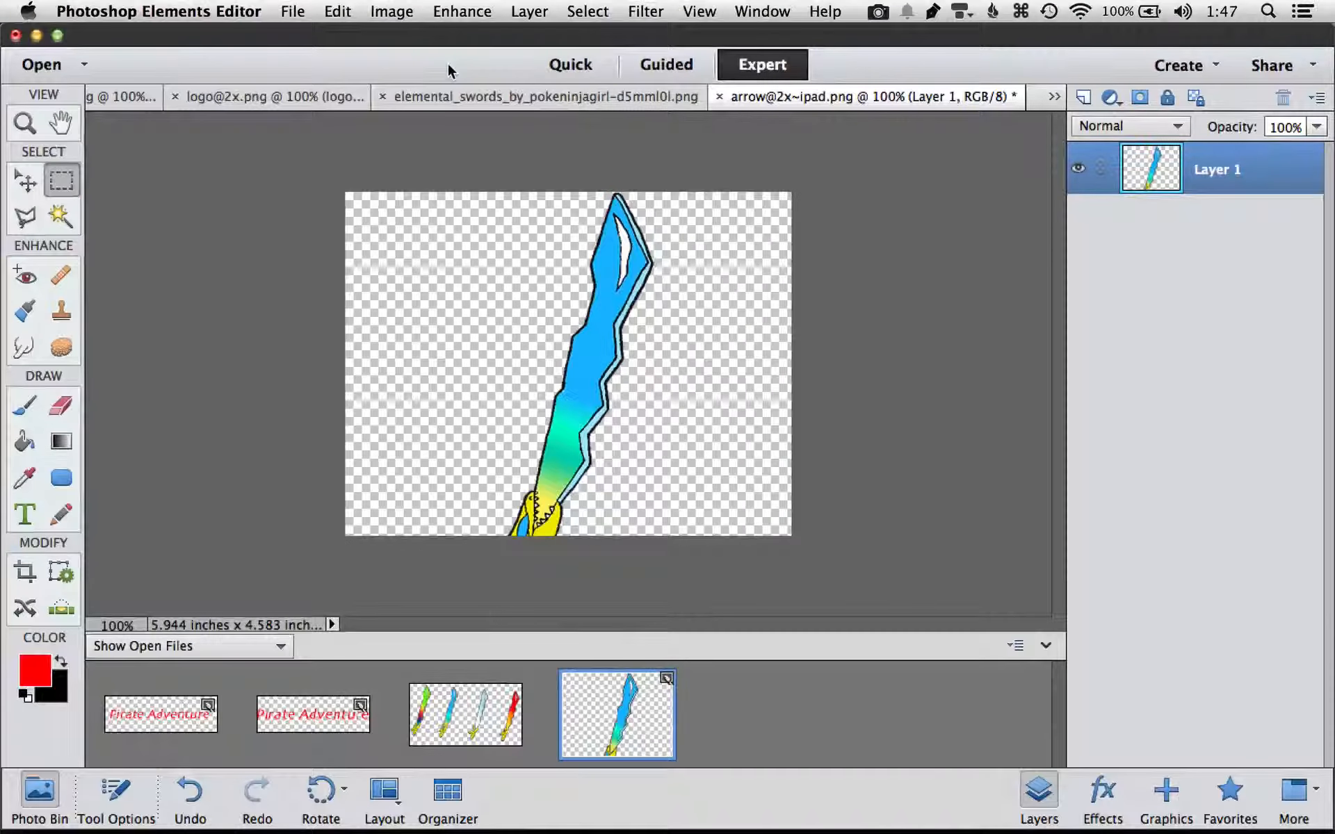
Rotate the pasted blue sword by 76 degrees and position it horizontally within the canvas, its tip pointing right
key(super+t)
drag(671, 184, 790, 440)
drag(681, 420, 682, 399)
mouse_move(800, 436)
mouse_down()
mouse_move(803, 416)
mouse_move(808, 426)
mouse_up()
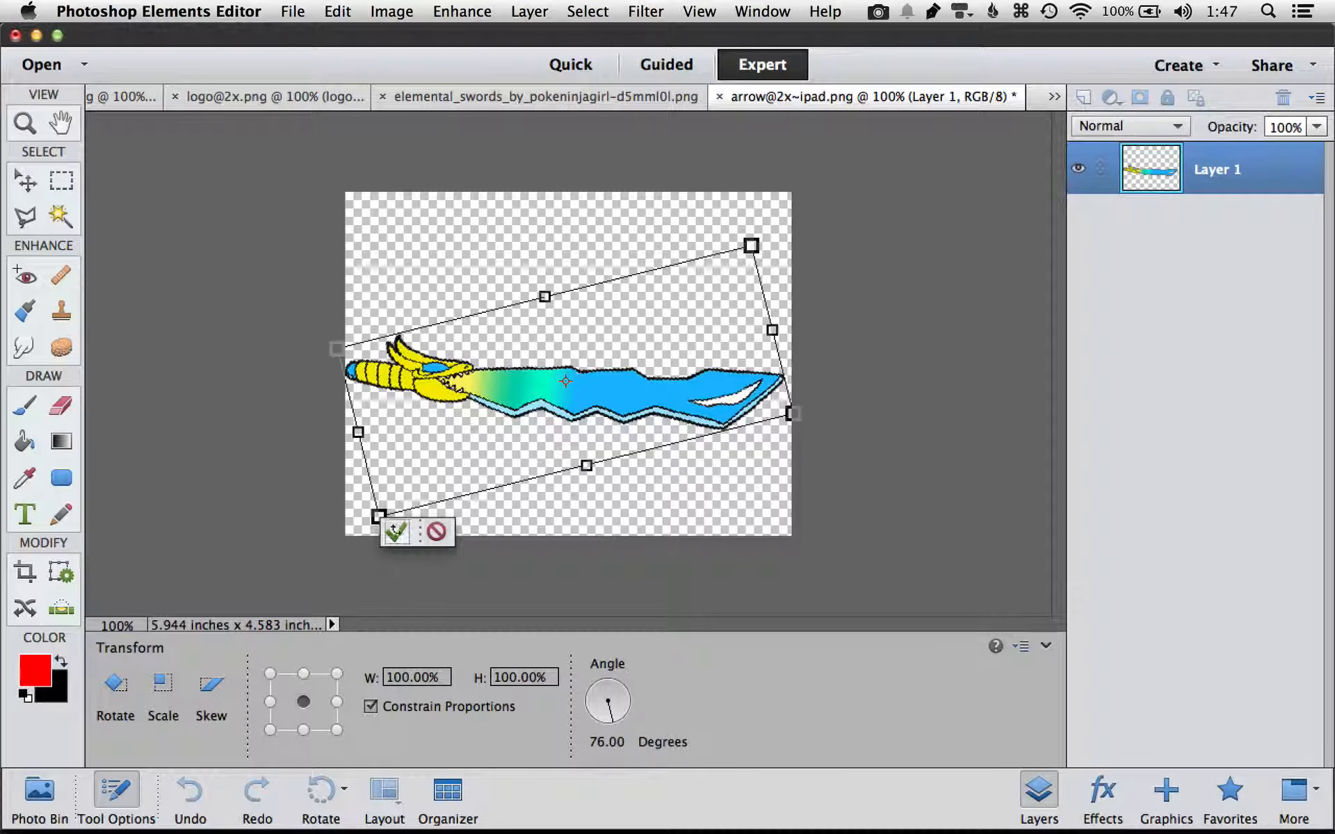
click(390, 523)
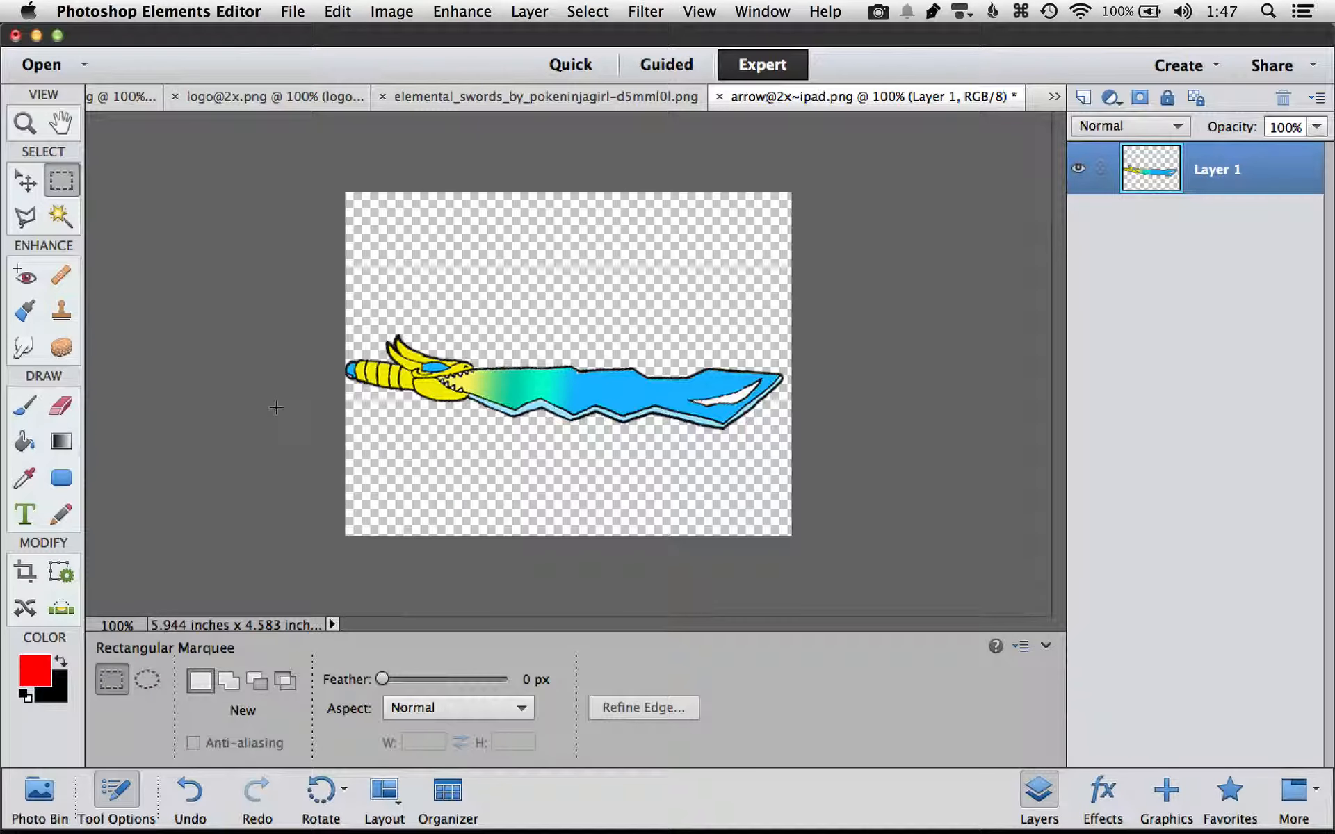
Save the sword image as arrow@2x~ipad.png in the images folder, replacing the existing file and accepting the PNG options
click(292, 11)
click(333, 196)
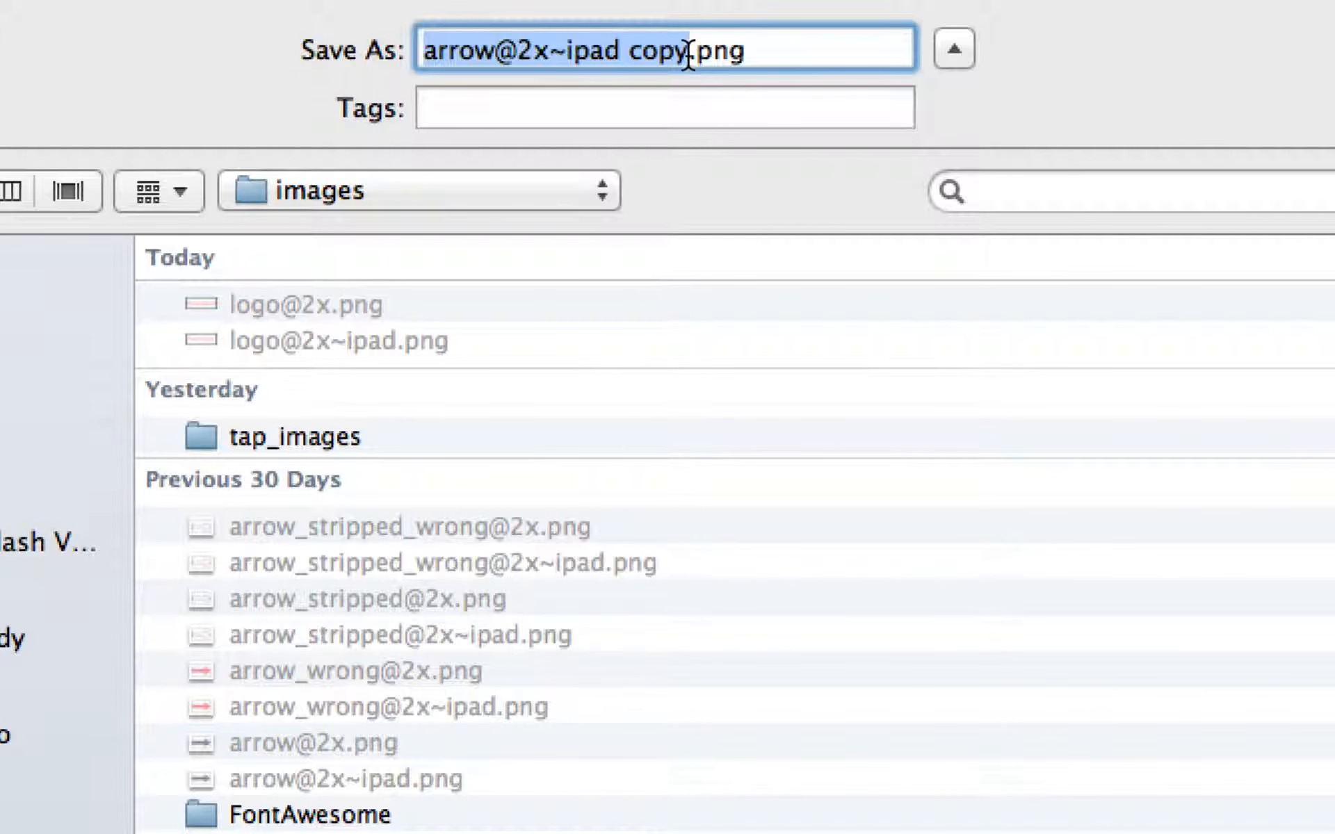
click(688, 57)
key(BackSpace)
key(BackSpace)
key(BackSpace)
key(BackSpace)
key(BackSpace)
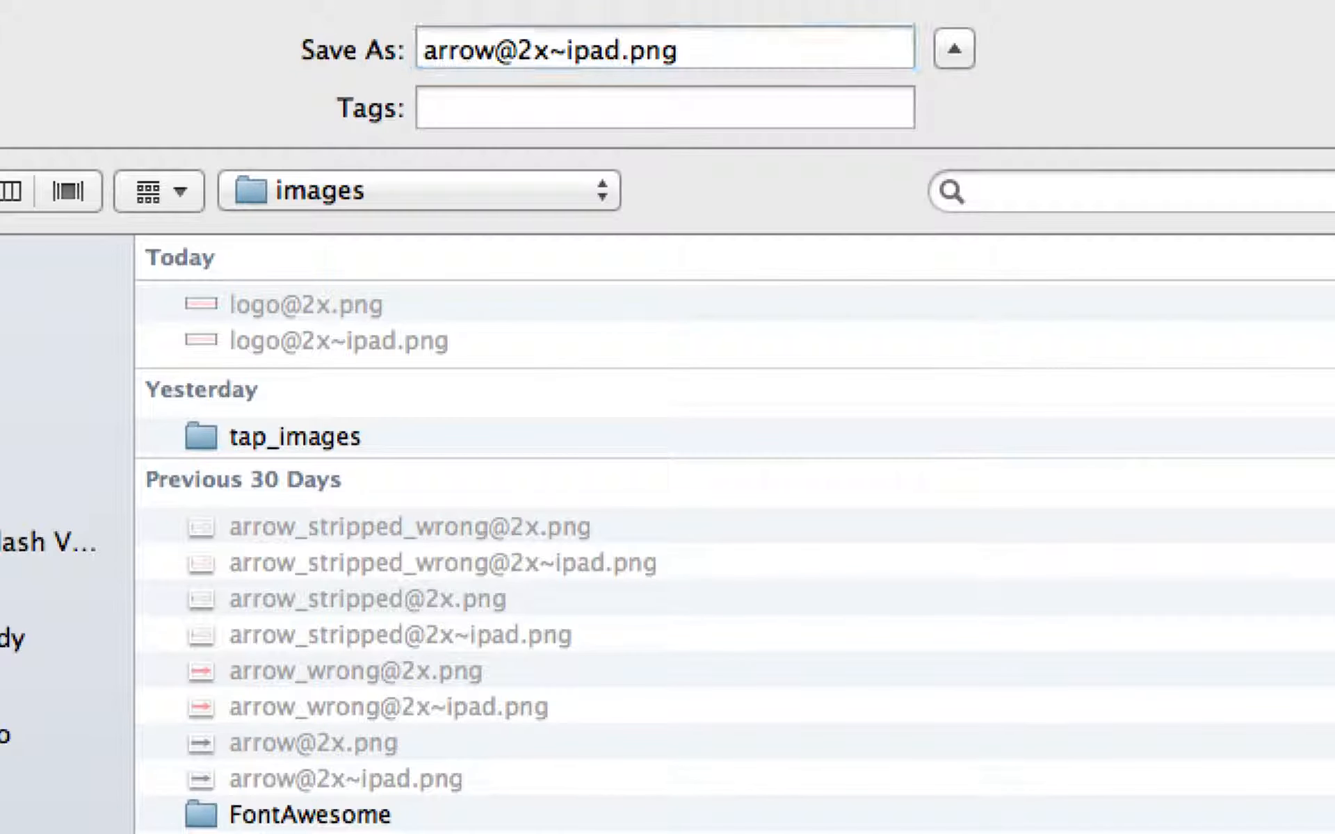
key(Return)
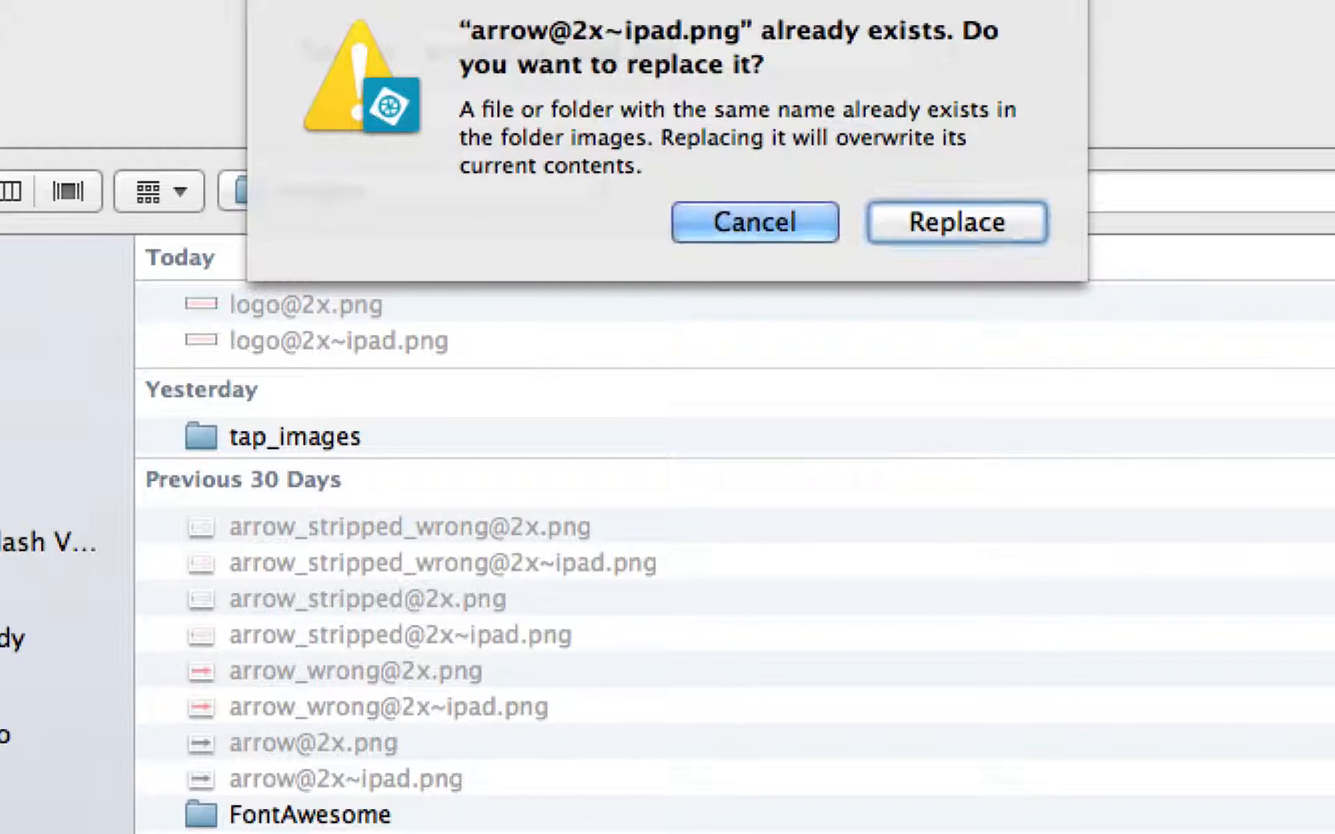
click(956, 213)
click(745, 303)
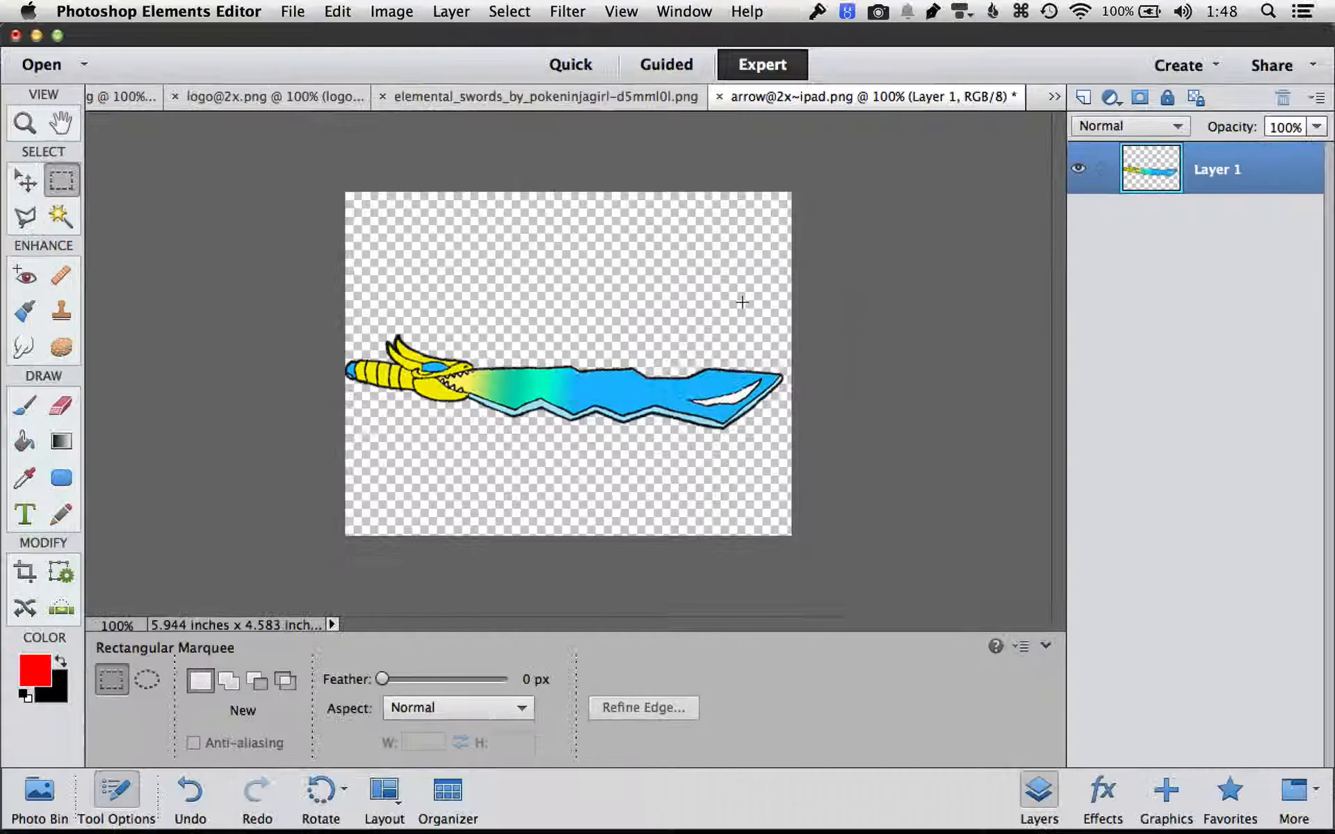
Switch to Xcode, set the run destination to Resizable iPad and run the Pirates project
key(super+Tab)
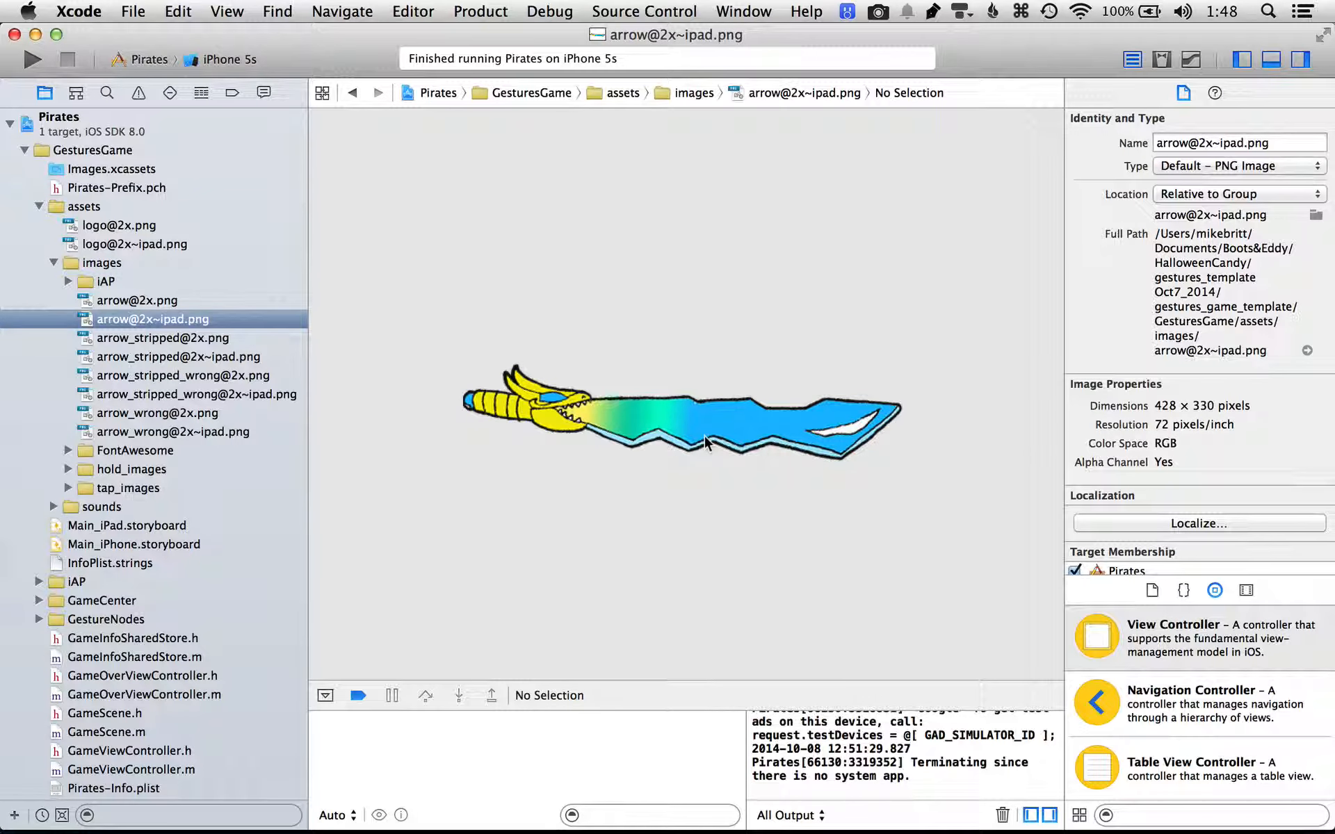
click(33, 61)
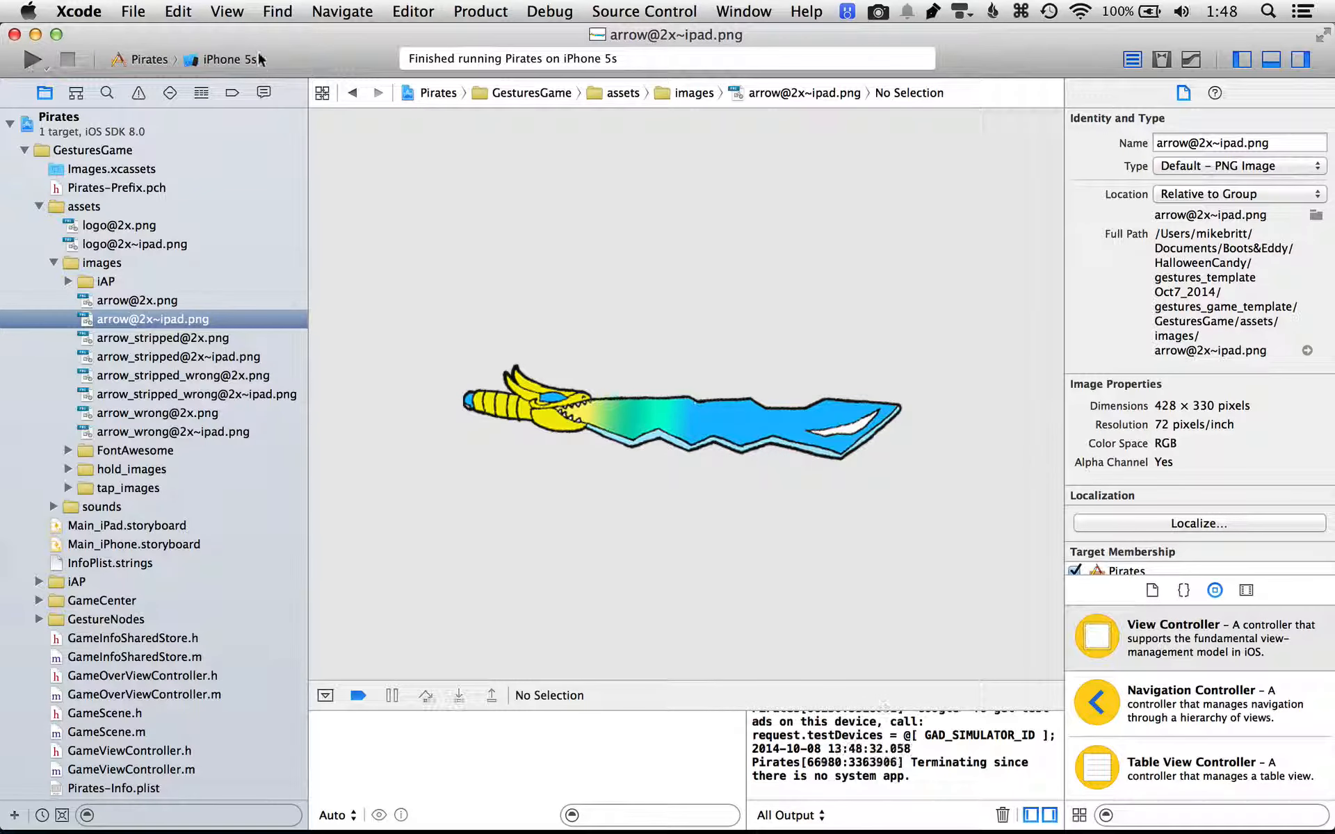
click(254, 61)
click(250, 123)
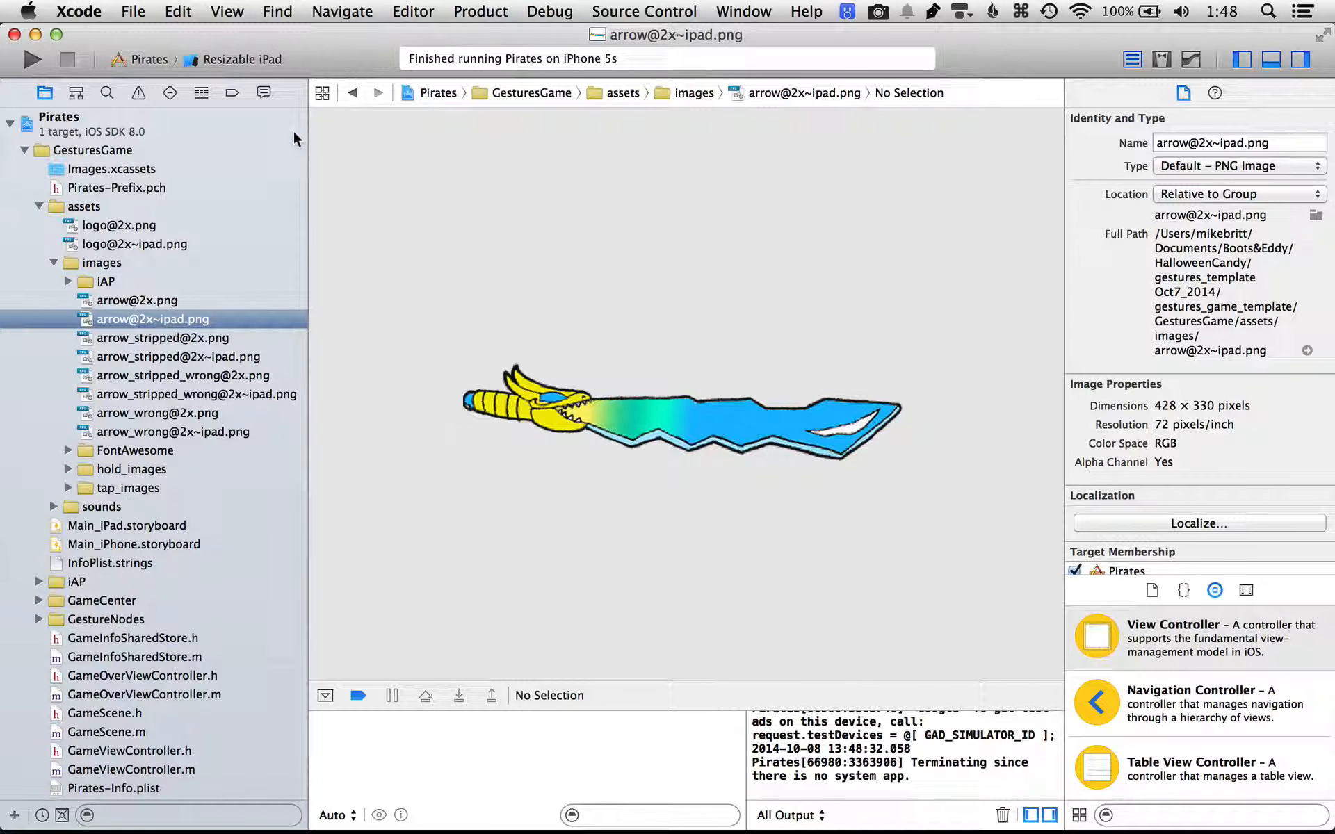
click(33, 61)
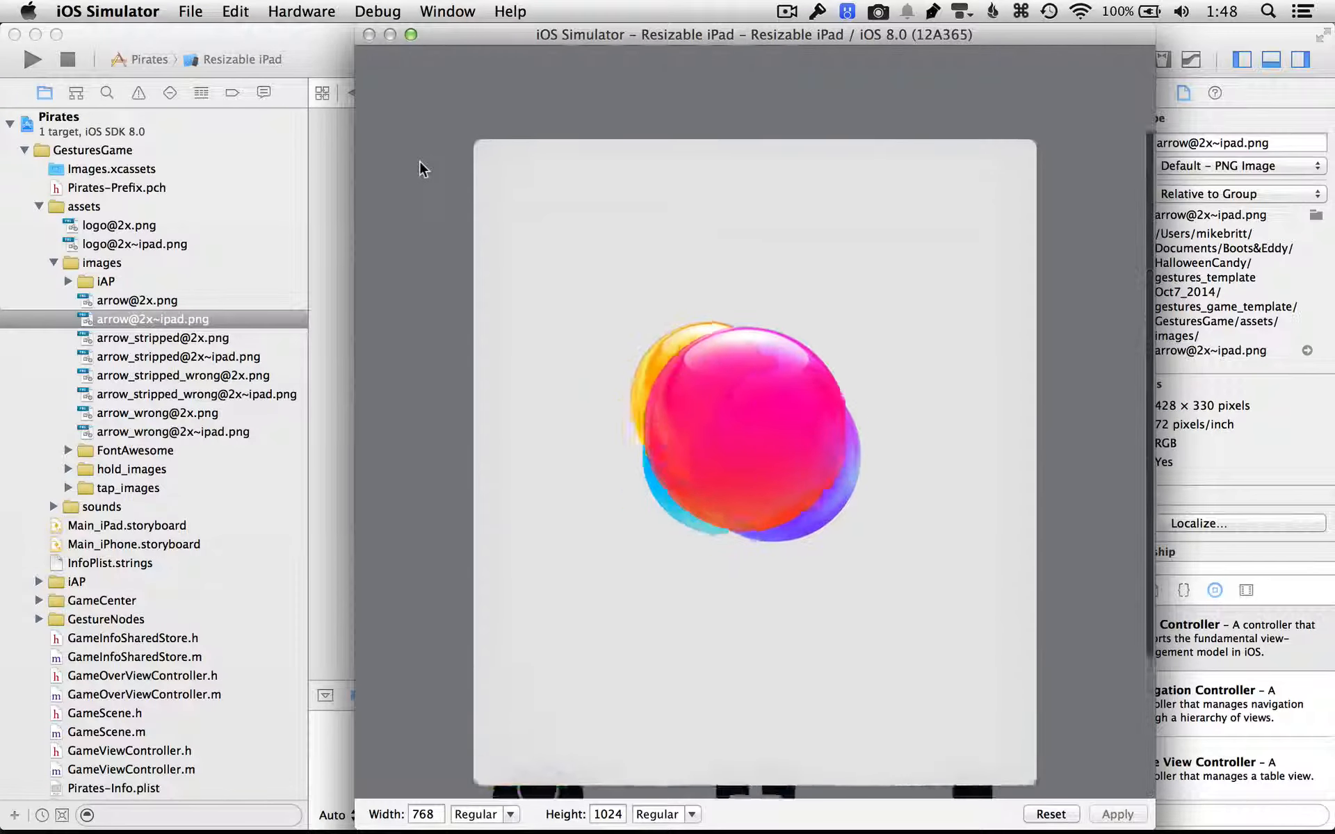
Dismiss the Game Center sign-in and play a round in the iPad simulator to check the sword graphic
click(530, 196)
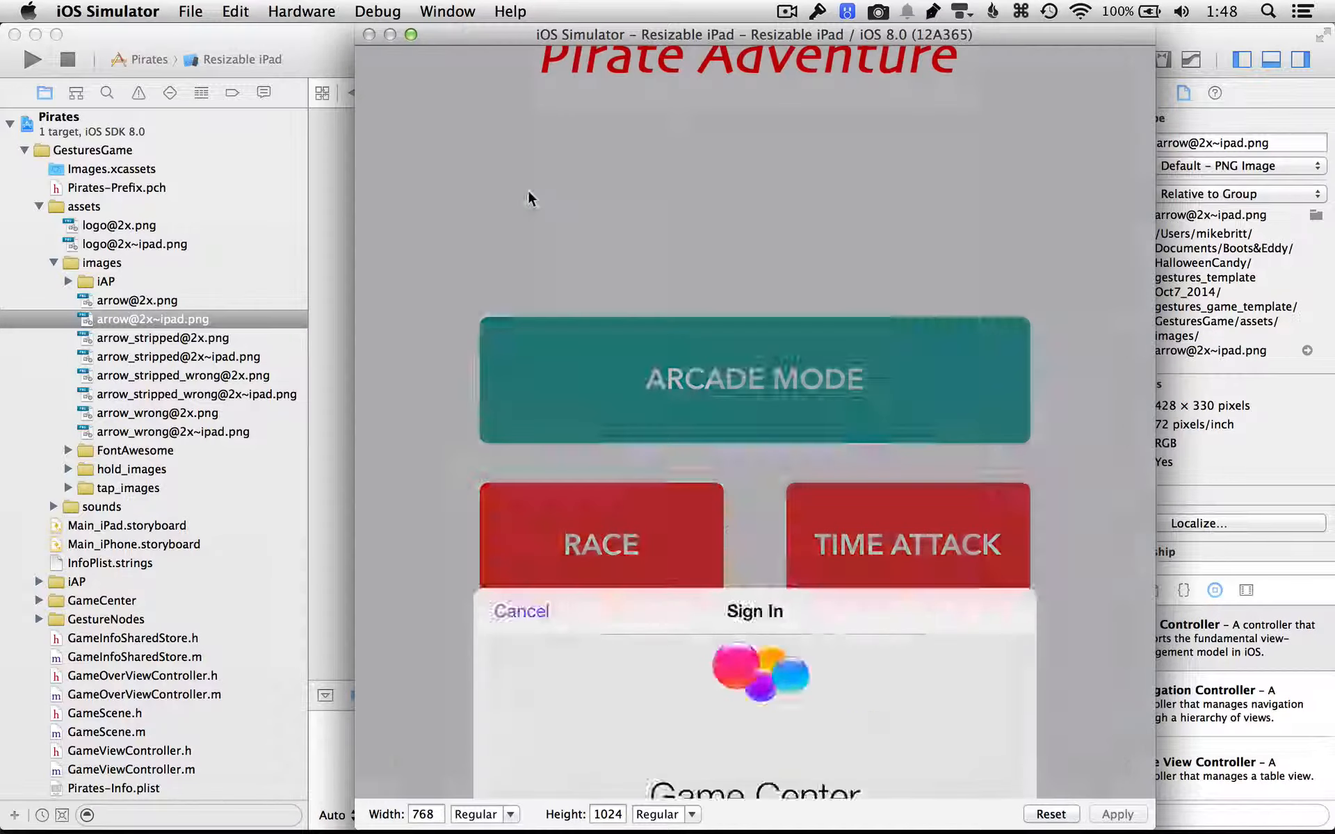
click(733, 478)
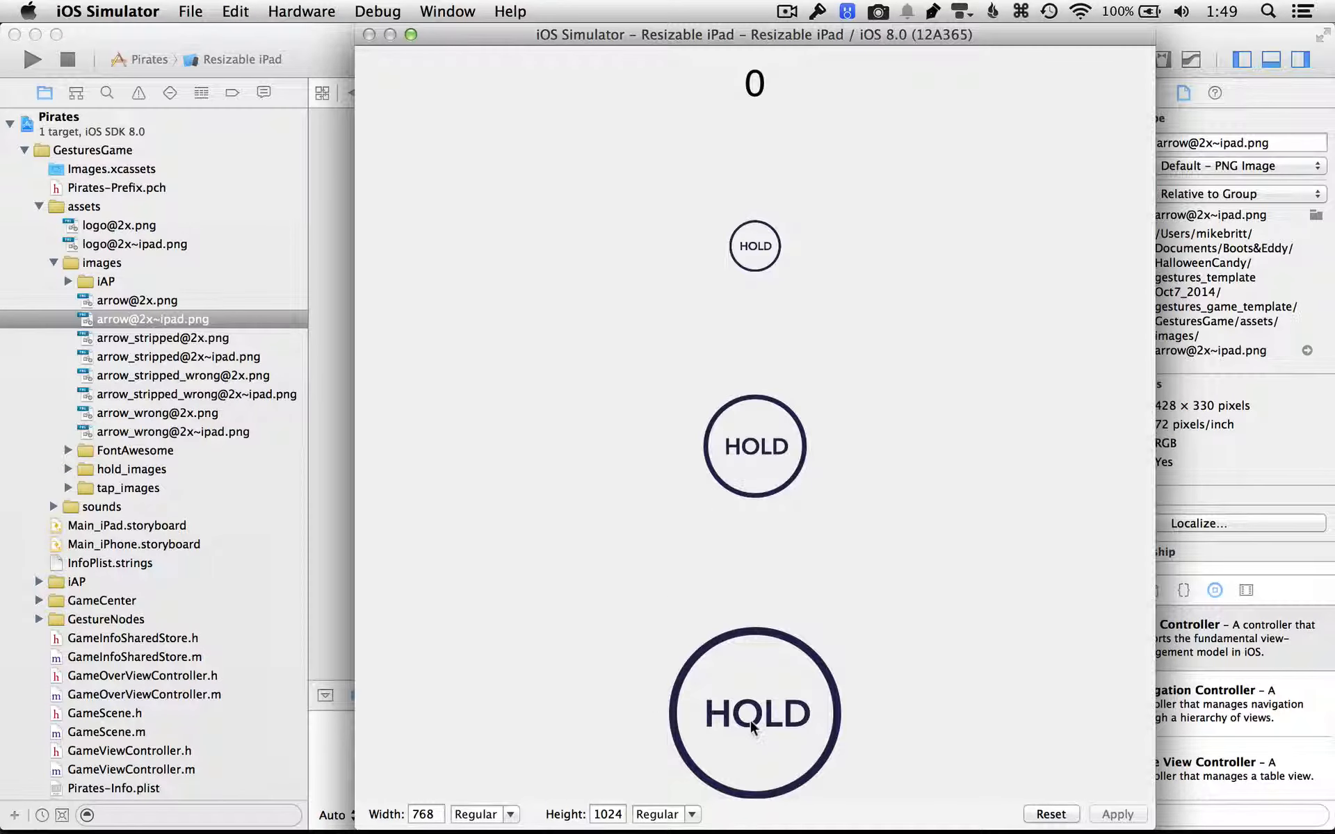
click(752, 727)
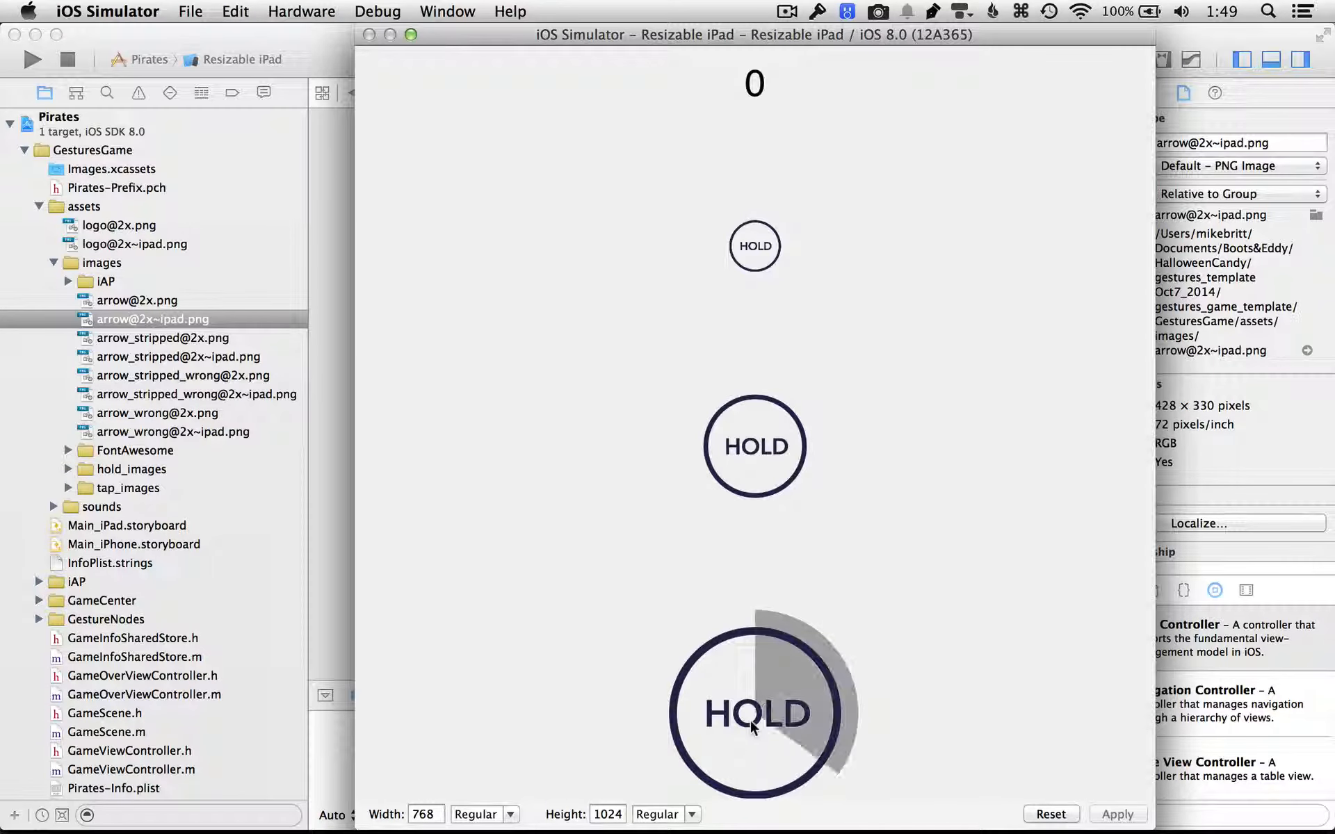
click(752, 726)
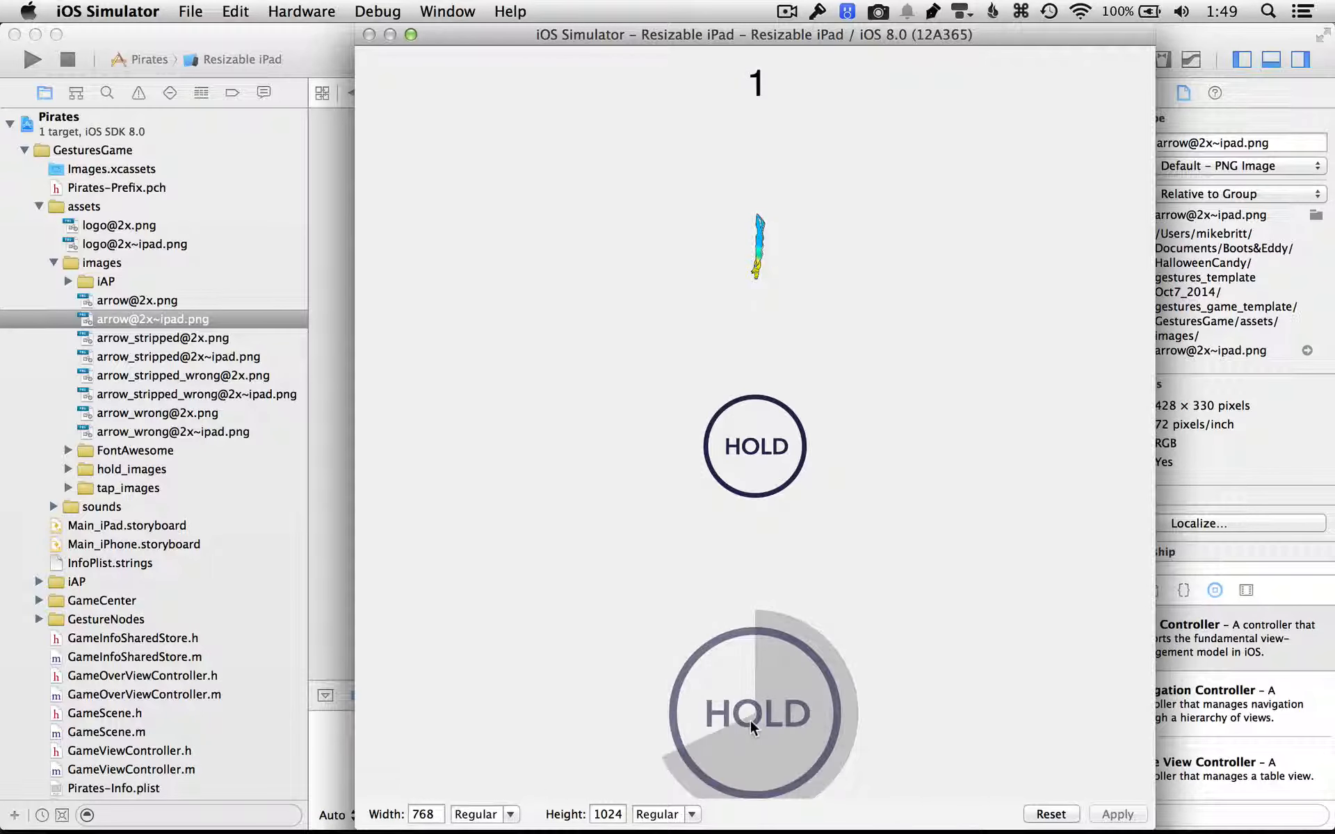
click(753, 727)
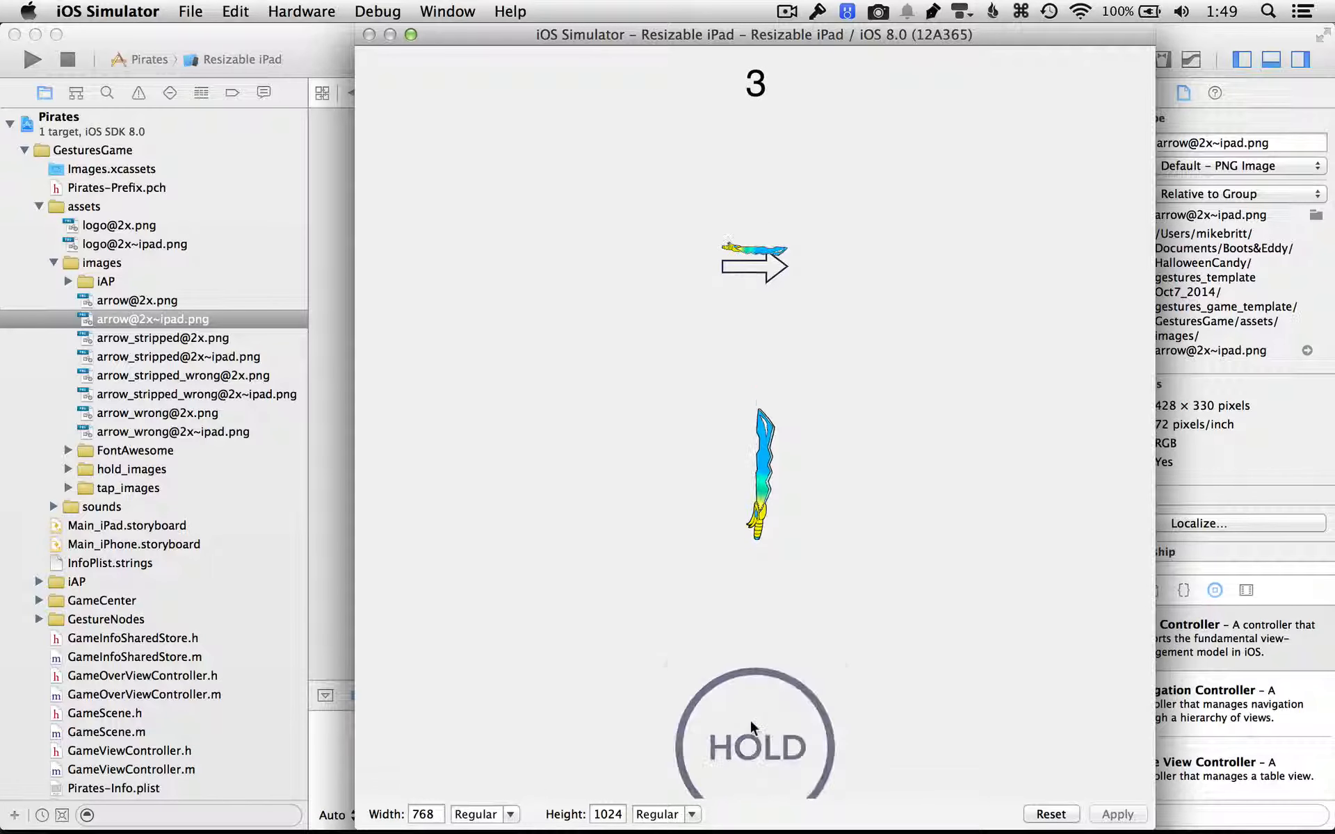
drag(758, 691, 726, 2)
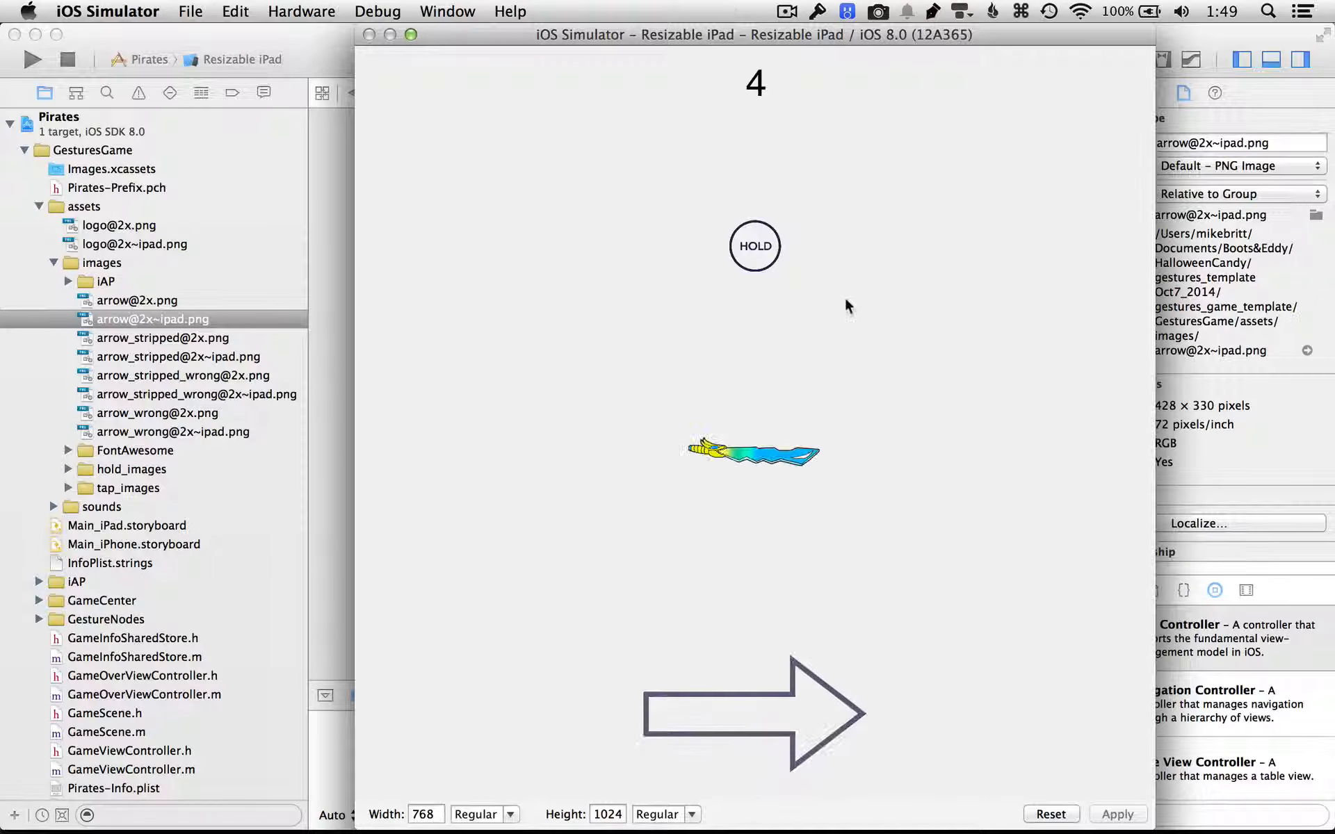
drag(699, 719, 781, 542)
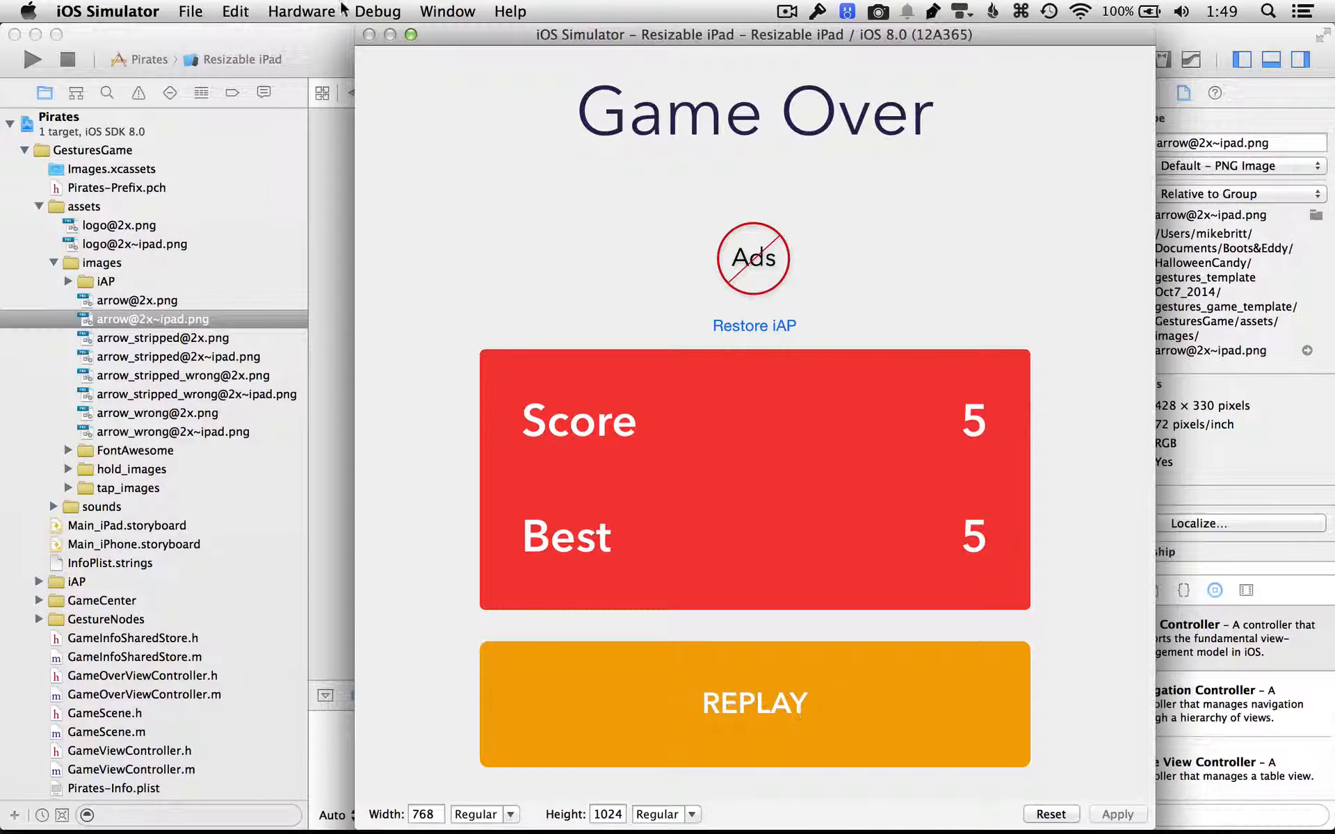
click(306, 47)
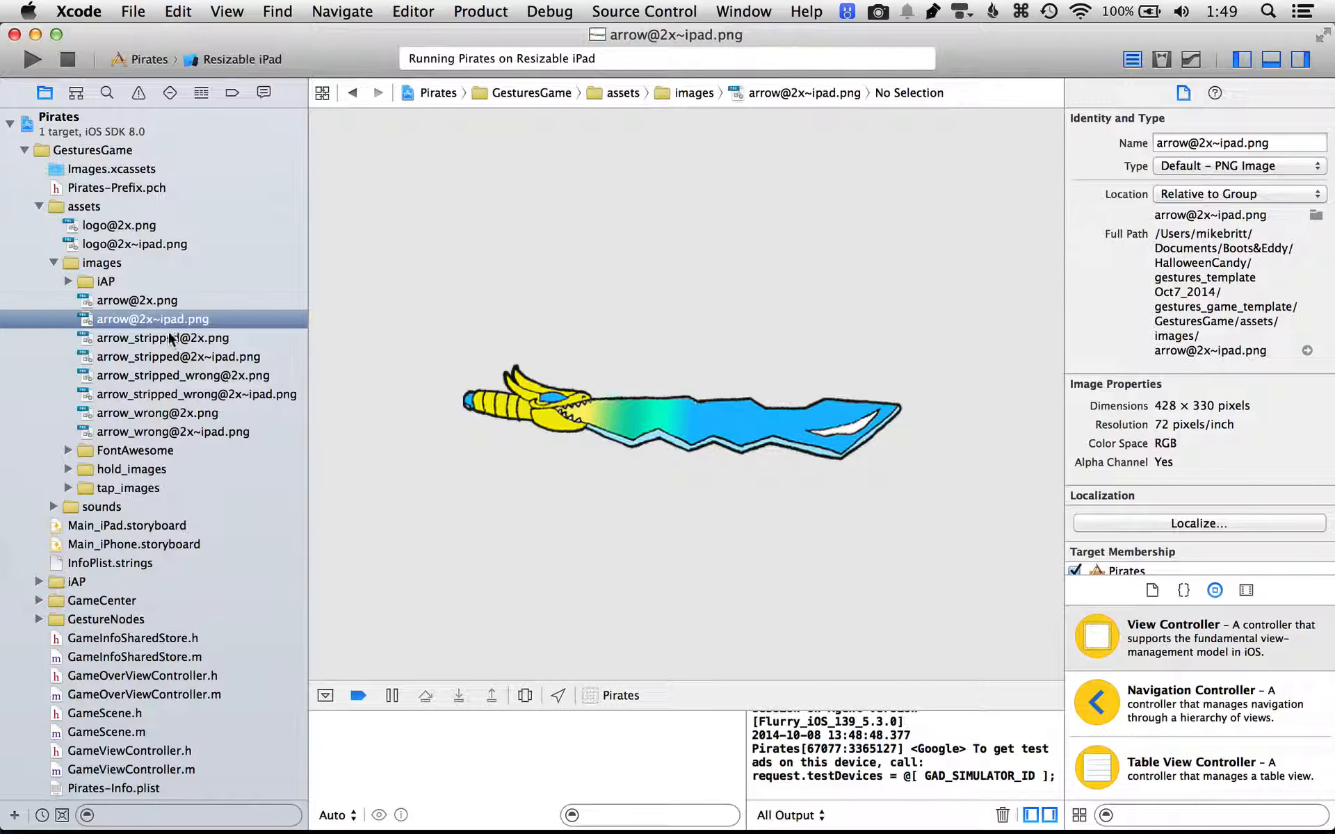
click(166, 432)
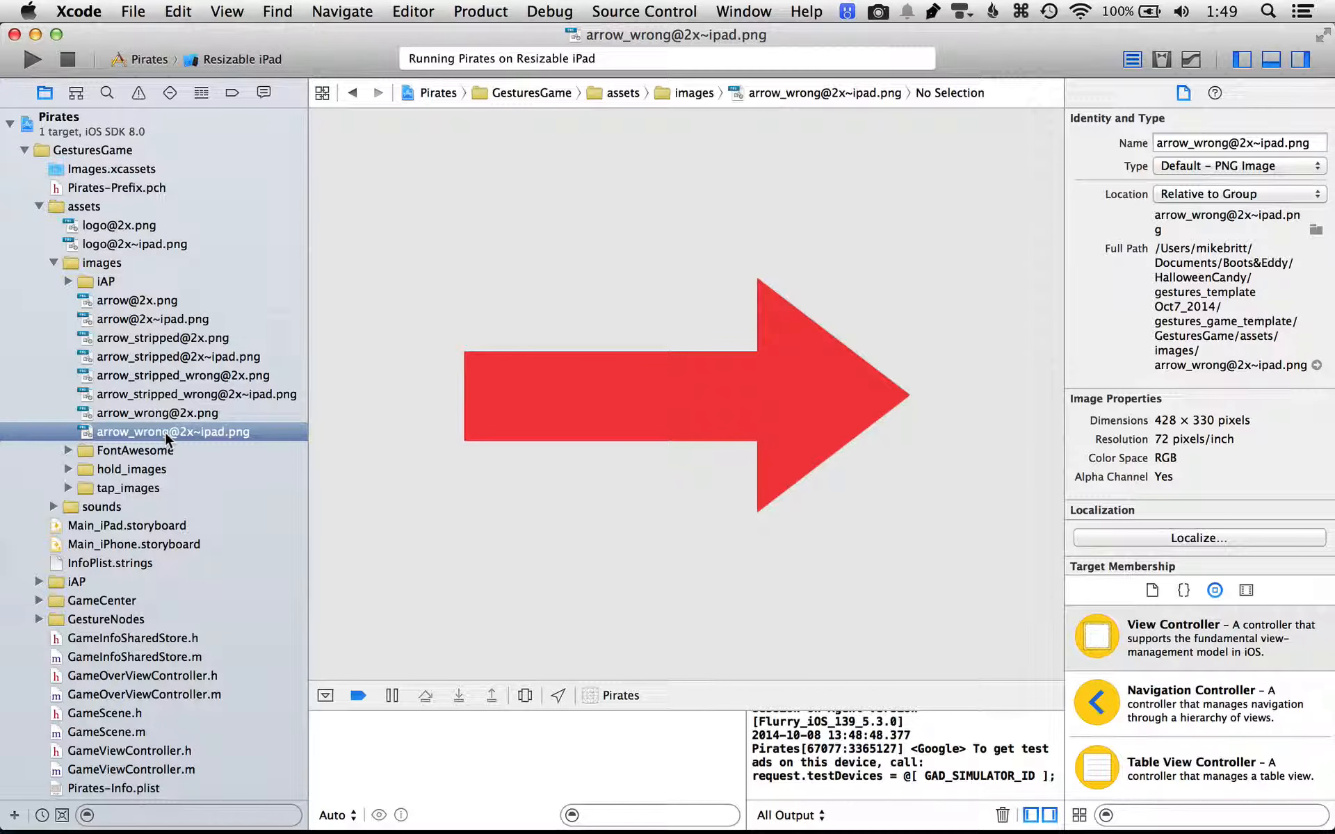
click(68, 469)
click(129, 488)
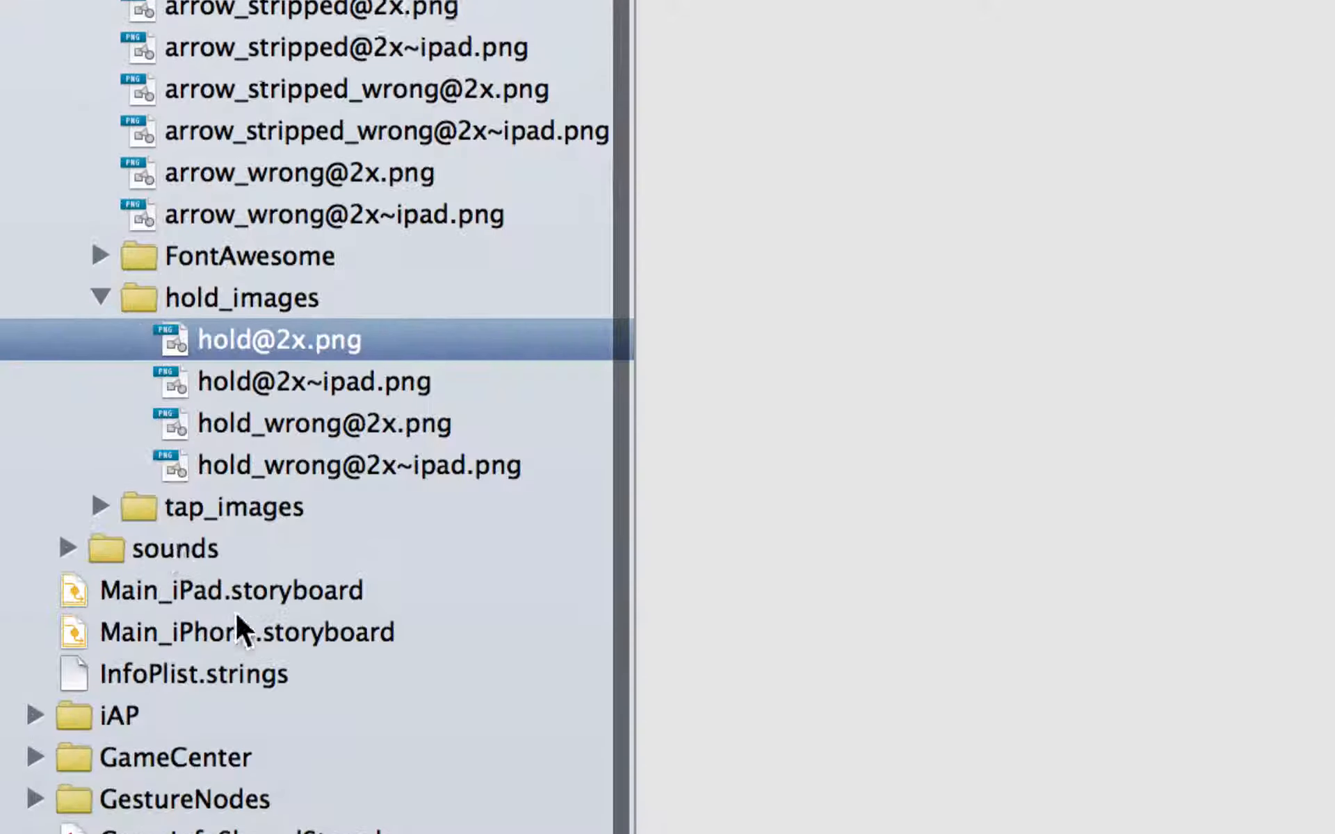
Expand the sounds folder, look through its audio files and preview wrong_click.wav and correct_click.wav
click(61, 544)
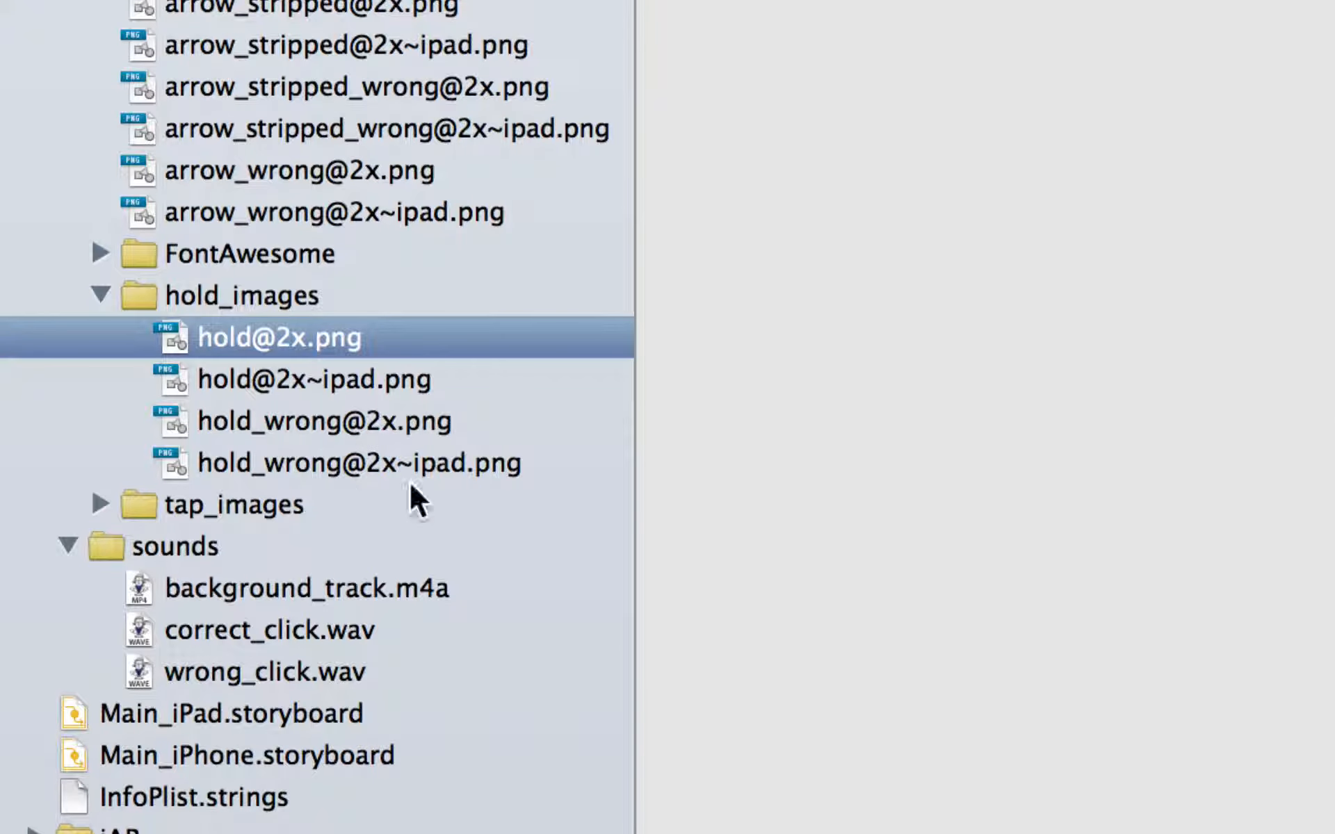
click(342, 584)
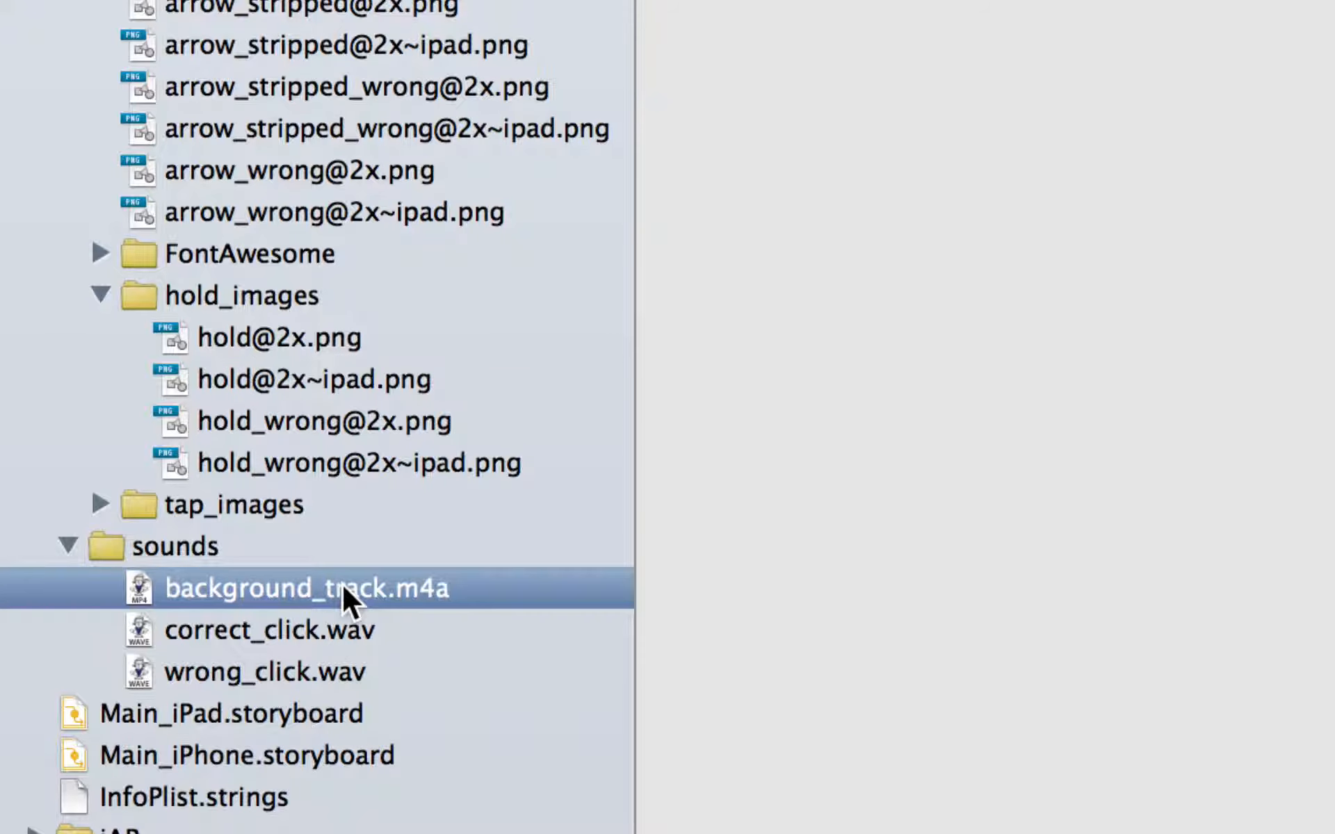
click(280, 632)
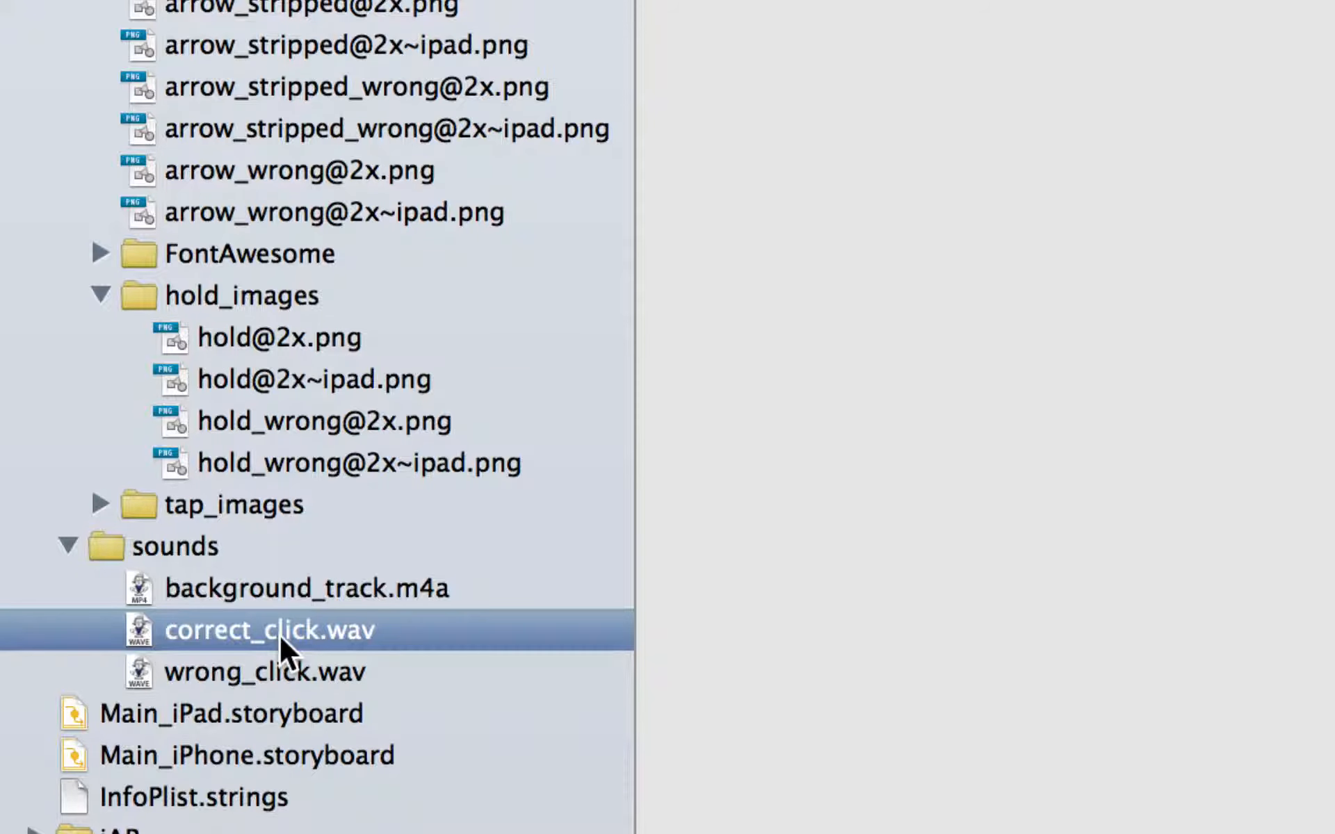
click(247, 672)
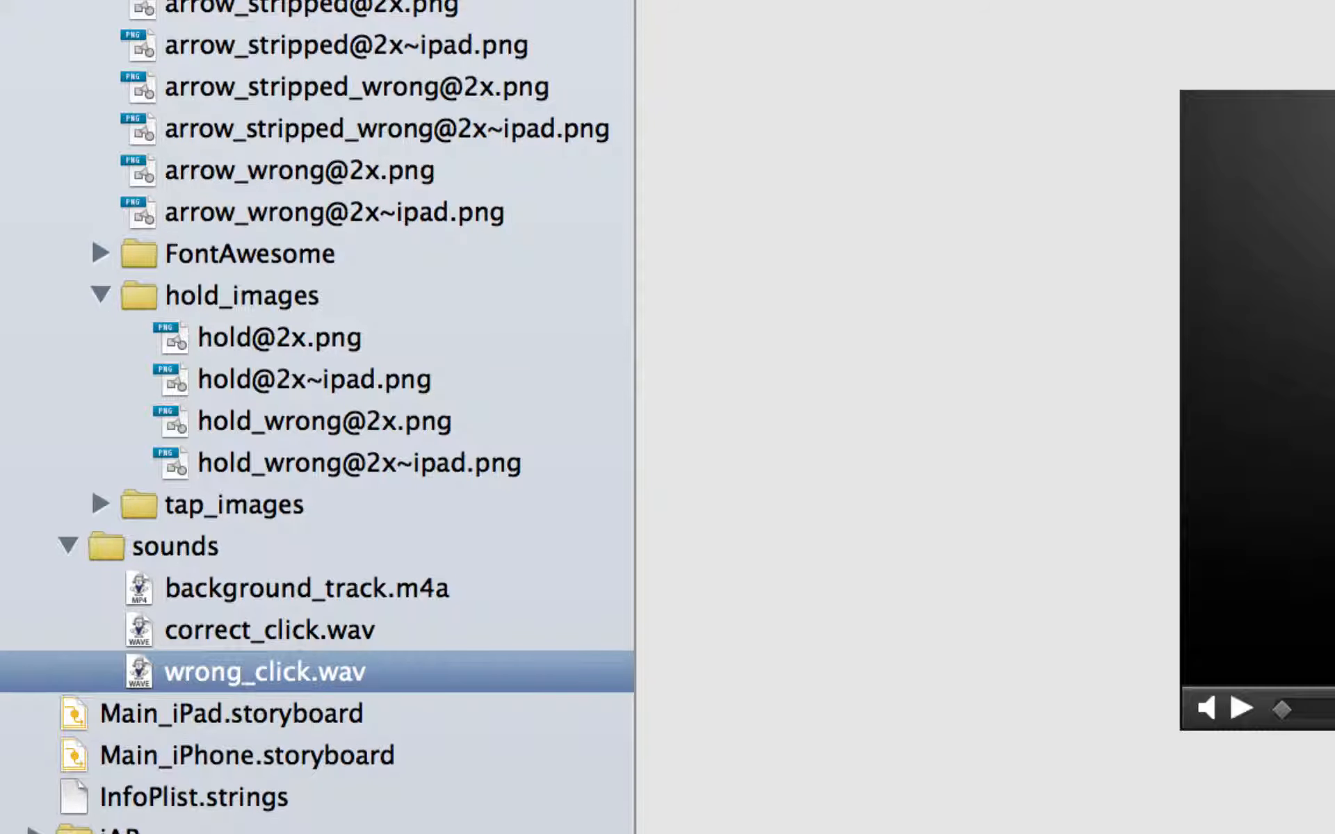
click(1239, 710)
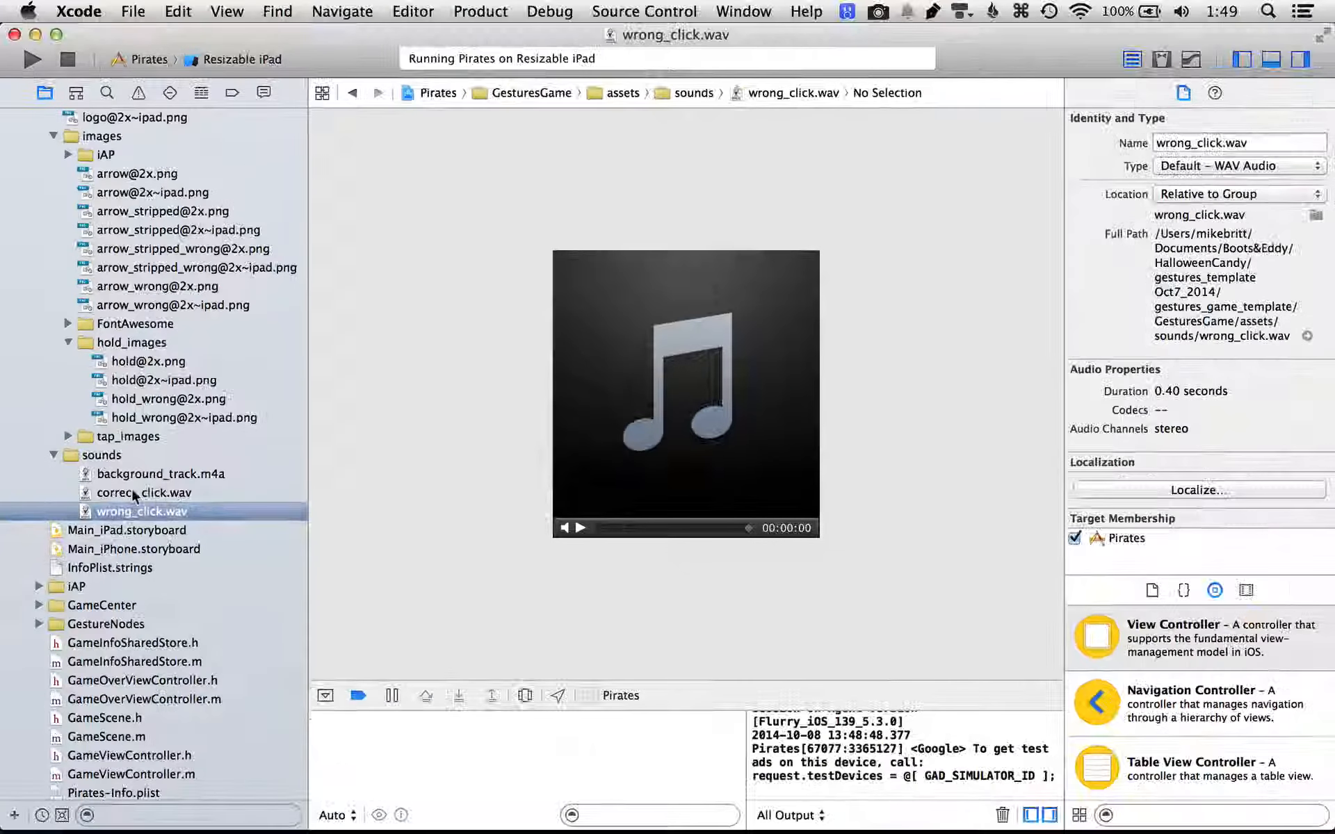
click(131, 490)
click(580, 528)
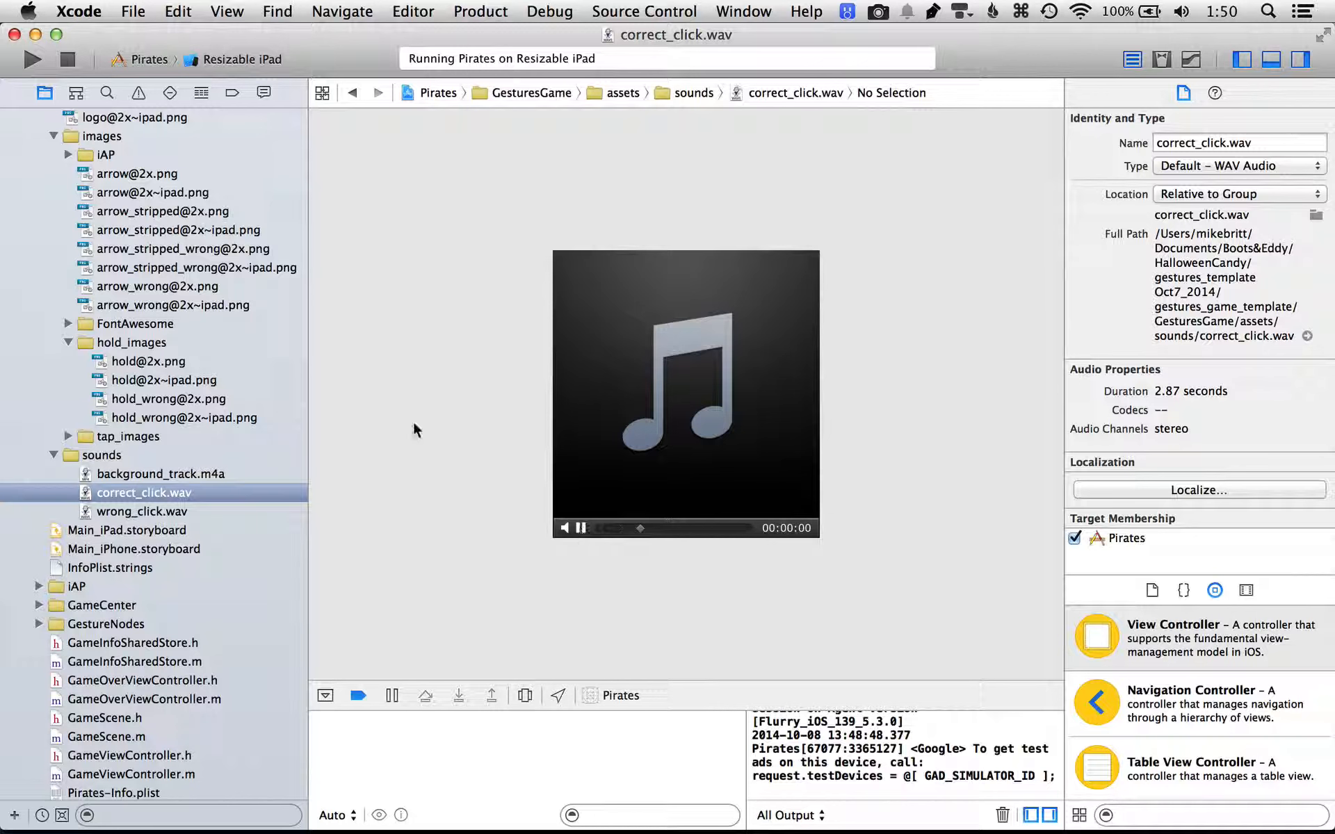
key(Down)
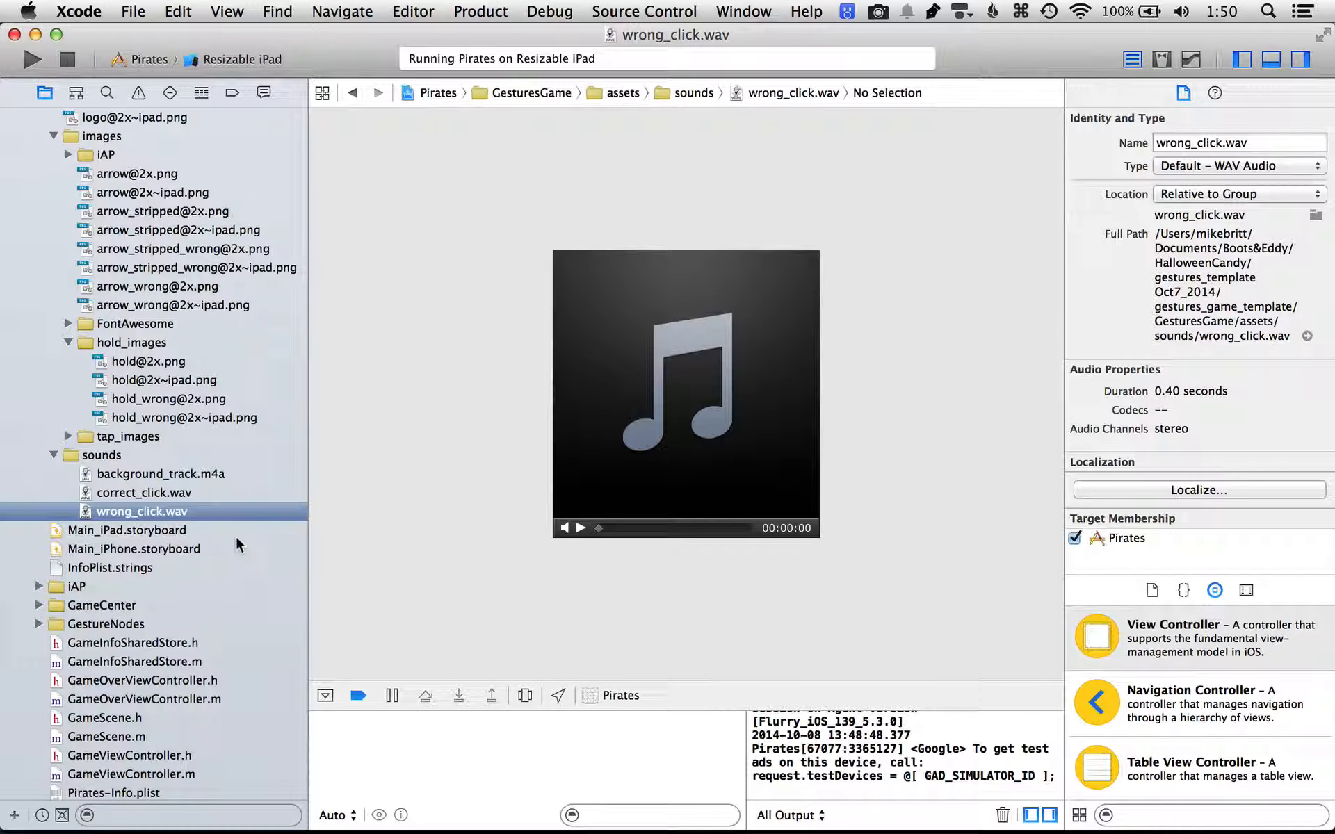
Switch to Safari and load the audiojungle.net home page
key(super+Tab)
key(super+Tab)
key(super+Tab)
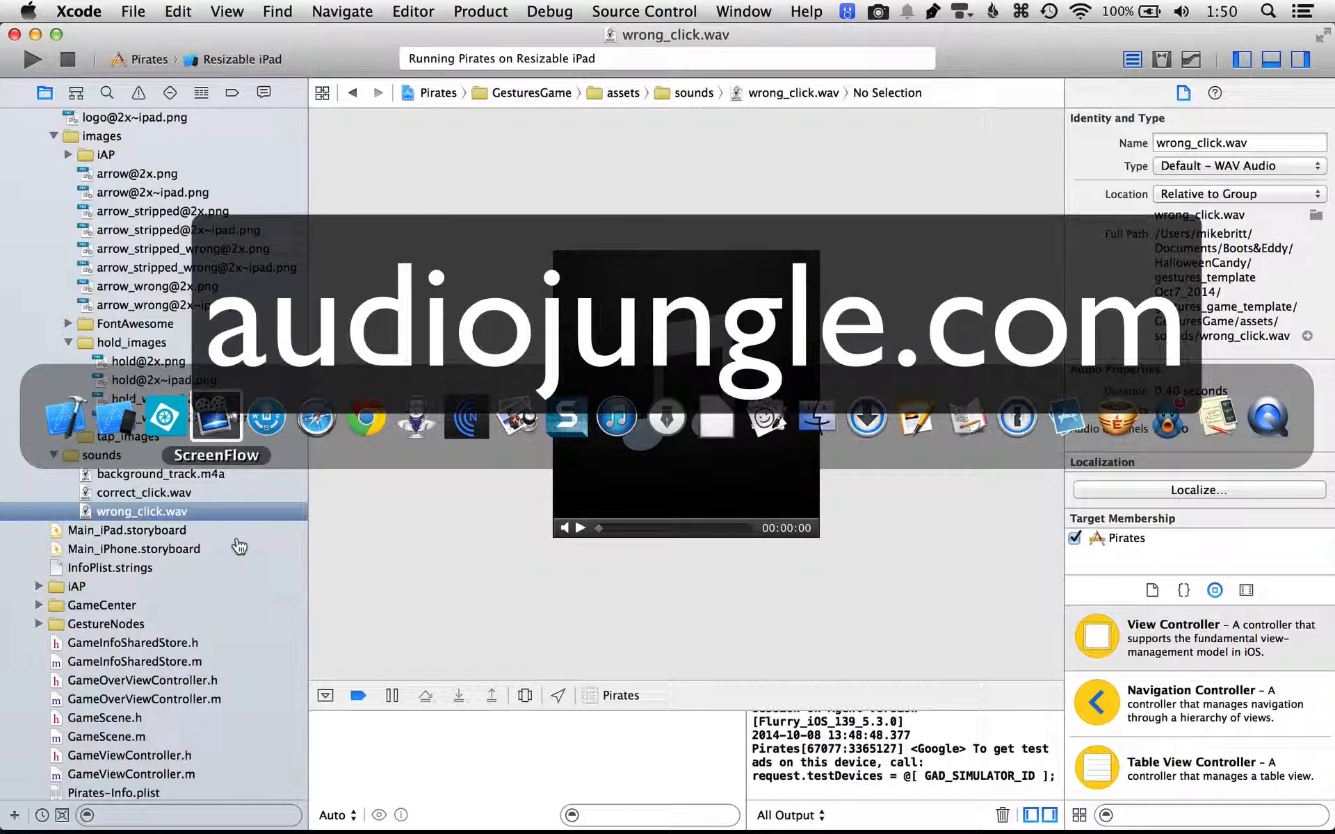
key(super+Tab)
click(692, 57)
text(s)
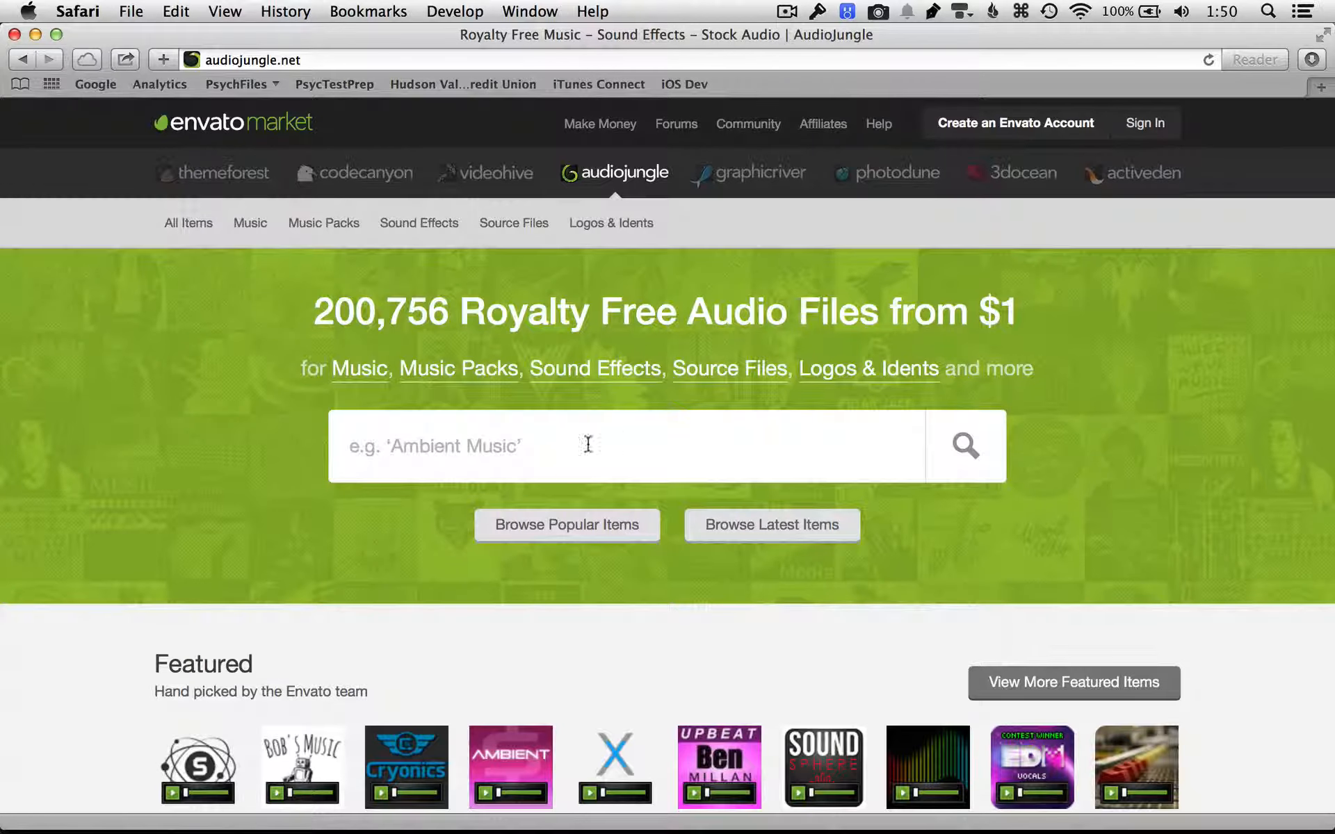
Search AudioJungle for "pirates" and narrow the results to the Sound category
click(352, 445)
text(pirates)
key(Return)
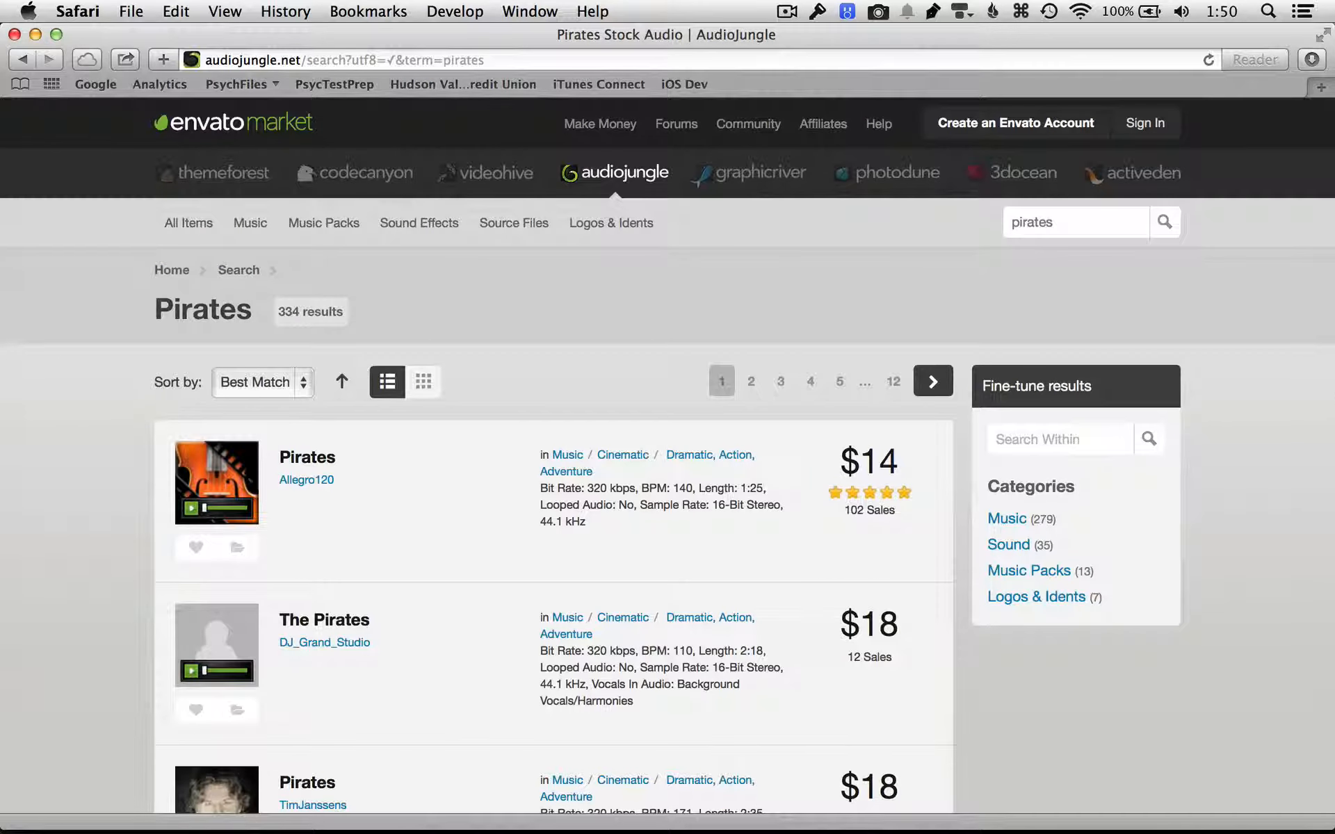
click(1020, 551)
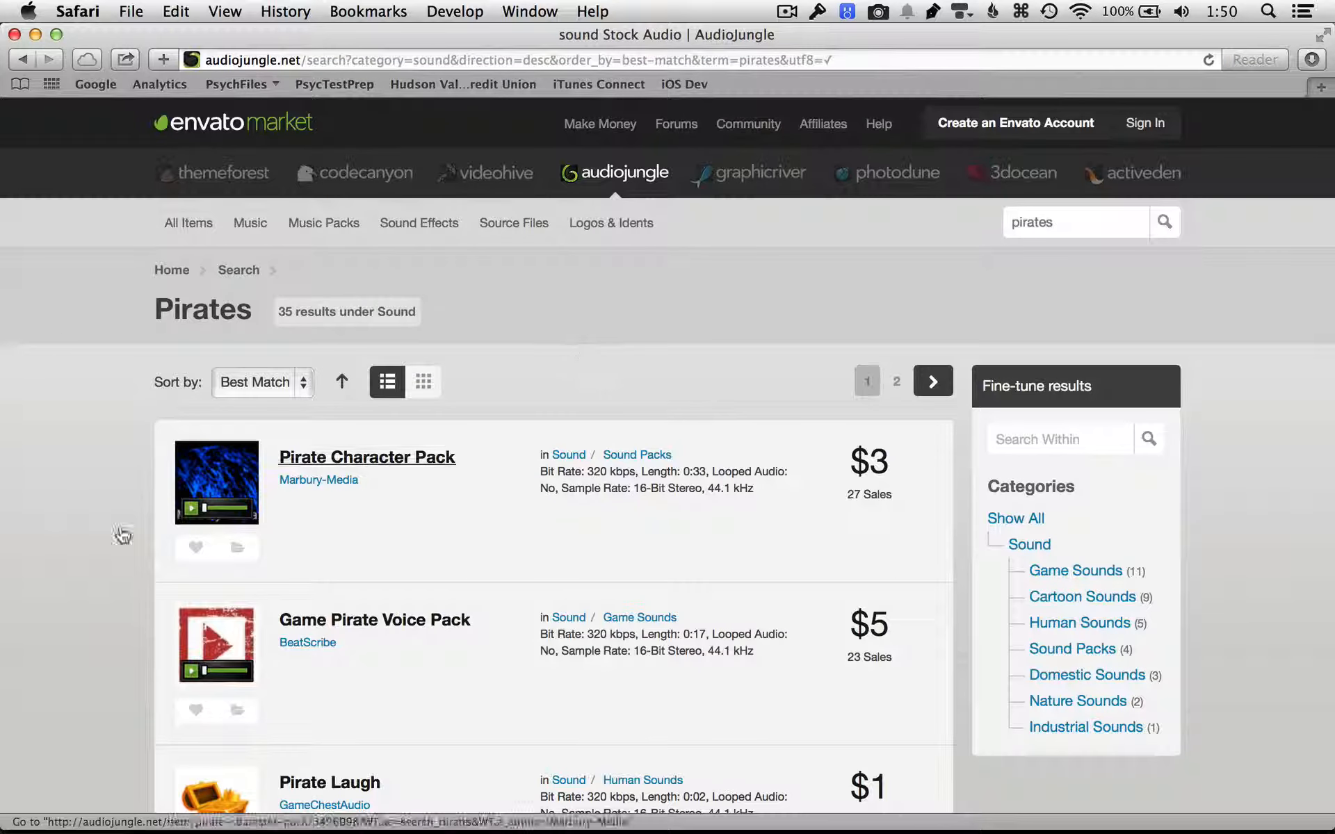
Look through the pirate sound results and open the account's Downloads page on AudioJungle
scroll(55, 588, down, 3)
scroll(55, 582, down, 3)
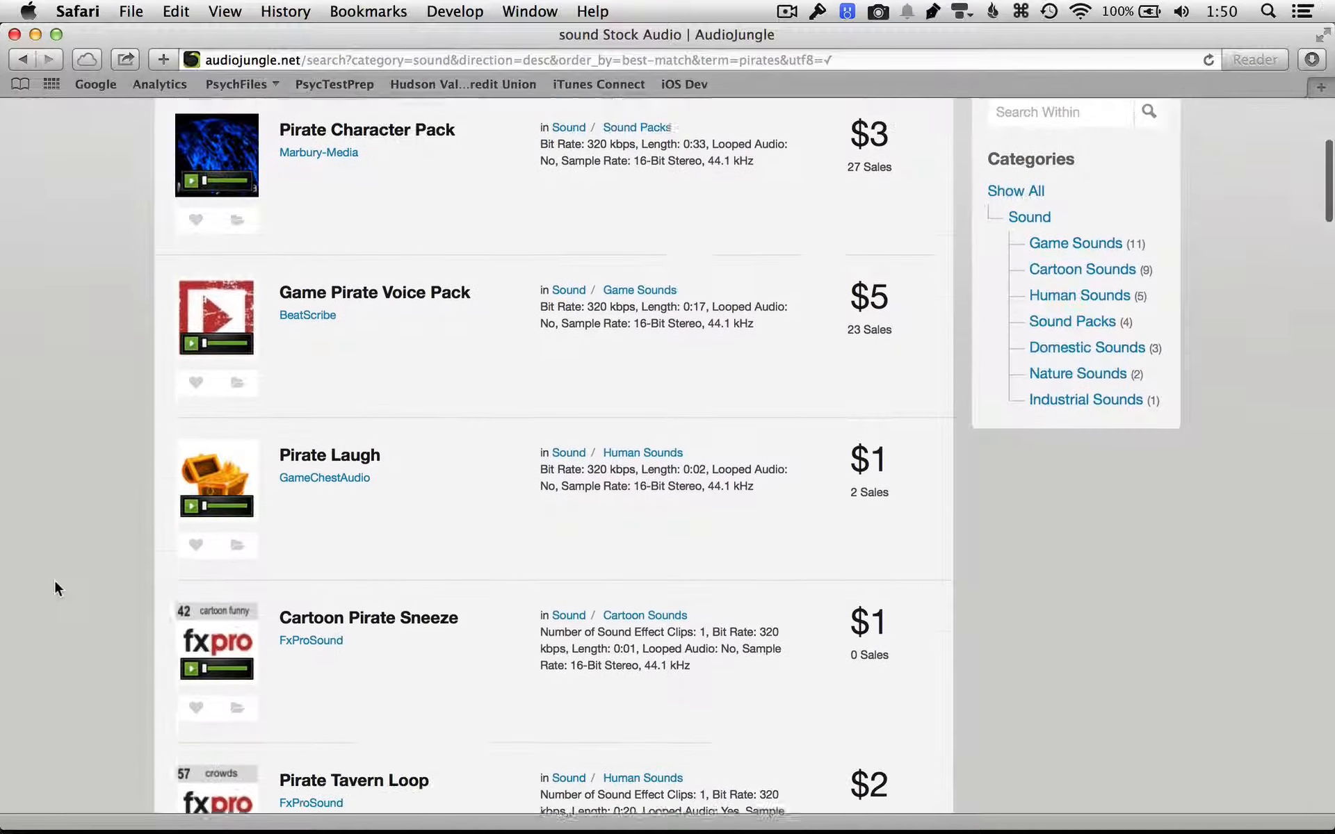
scroll(55, 588, up, 1)
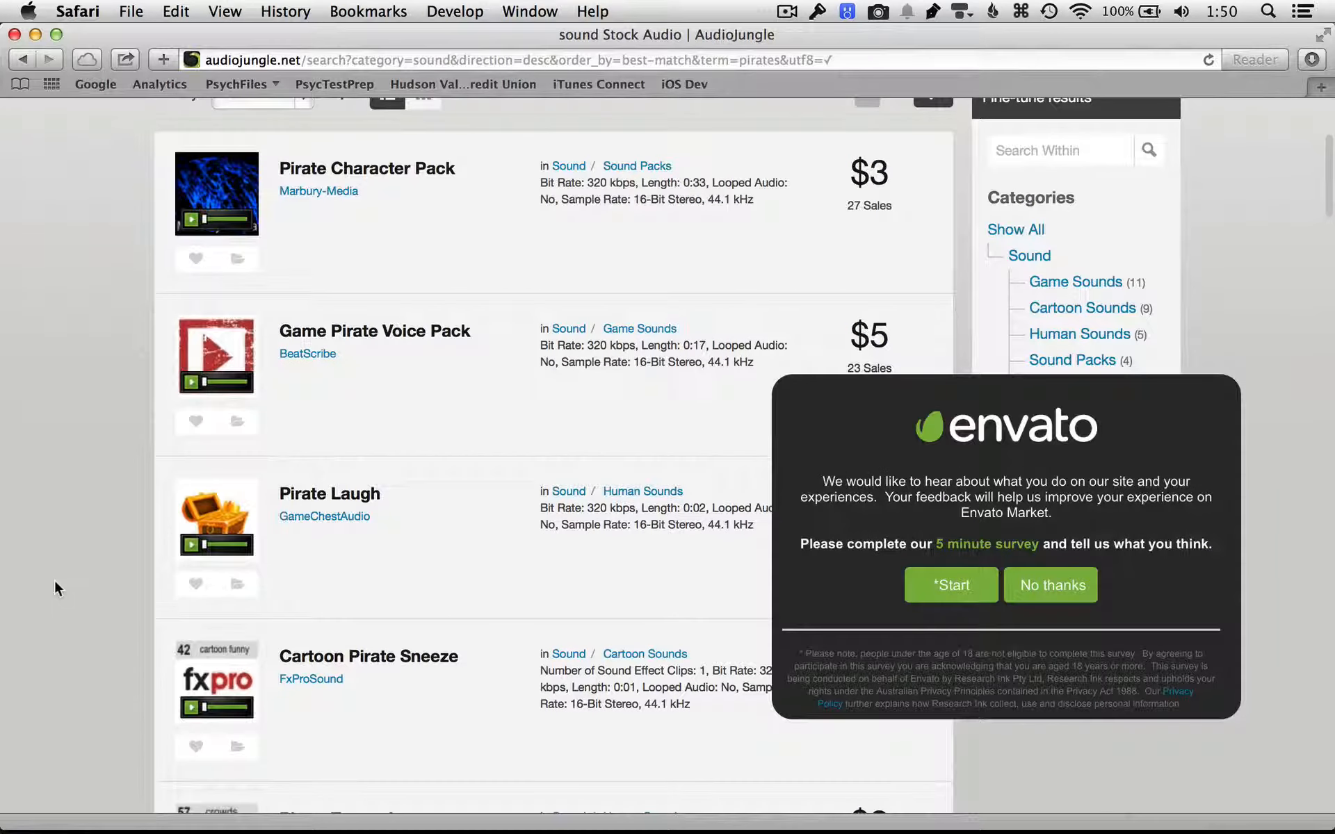
scroll(56, 588, up, 5)
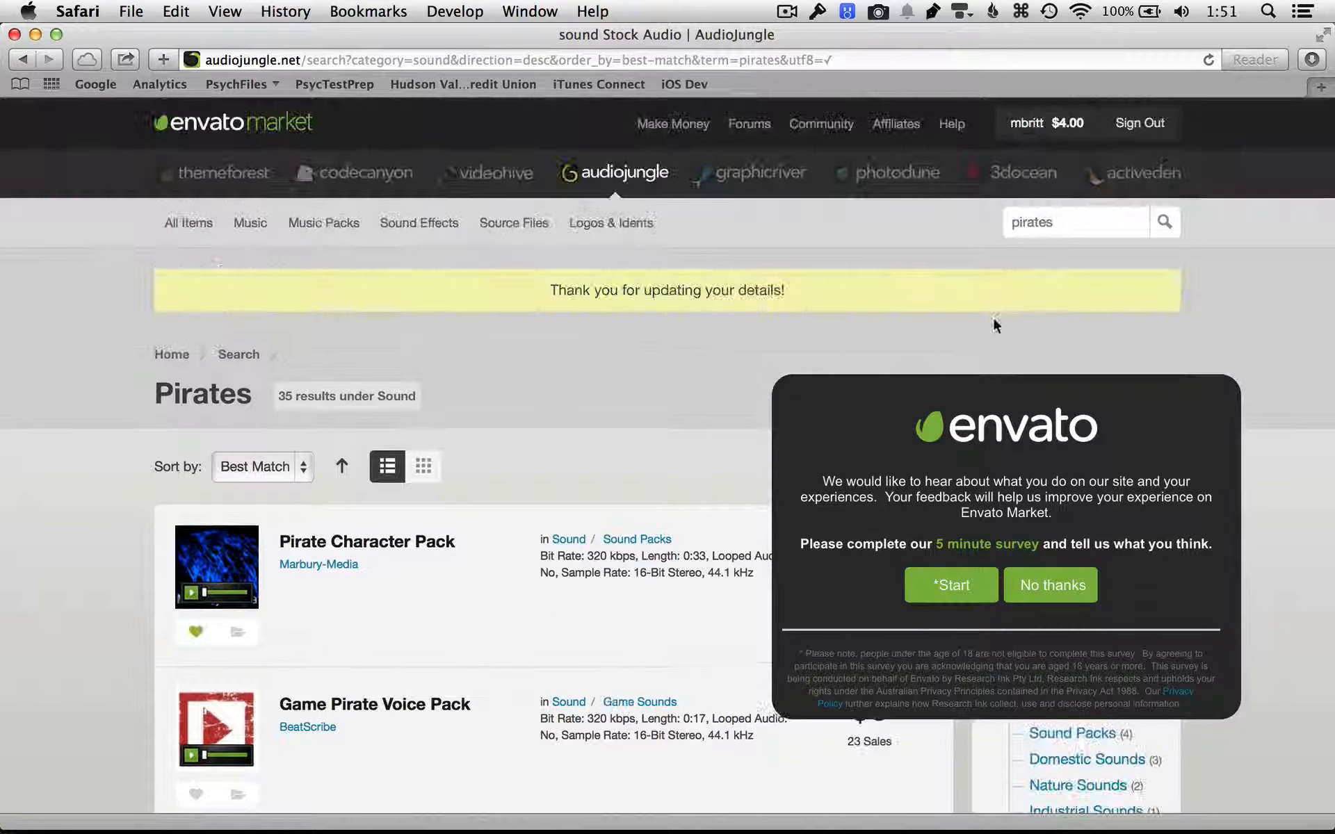
mouse_move(1020, 139)
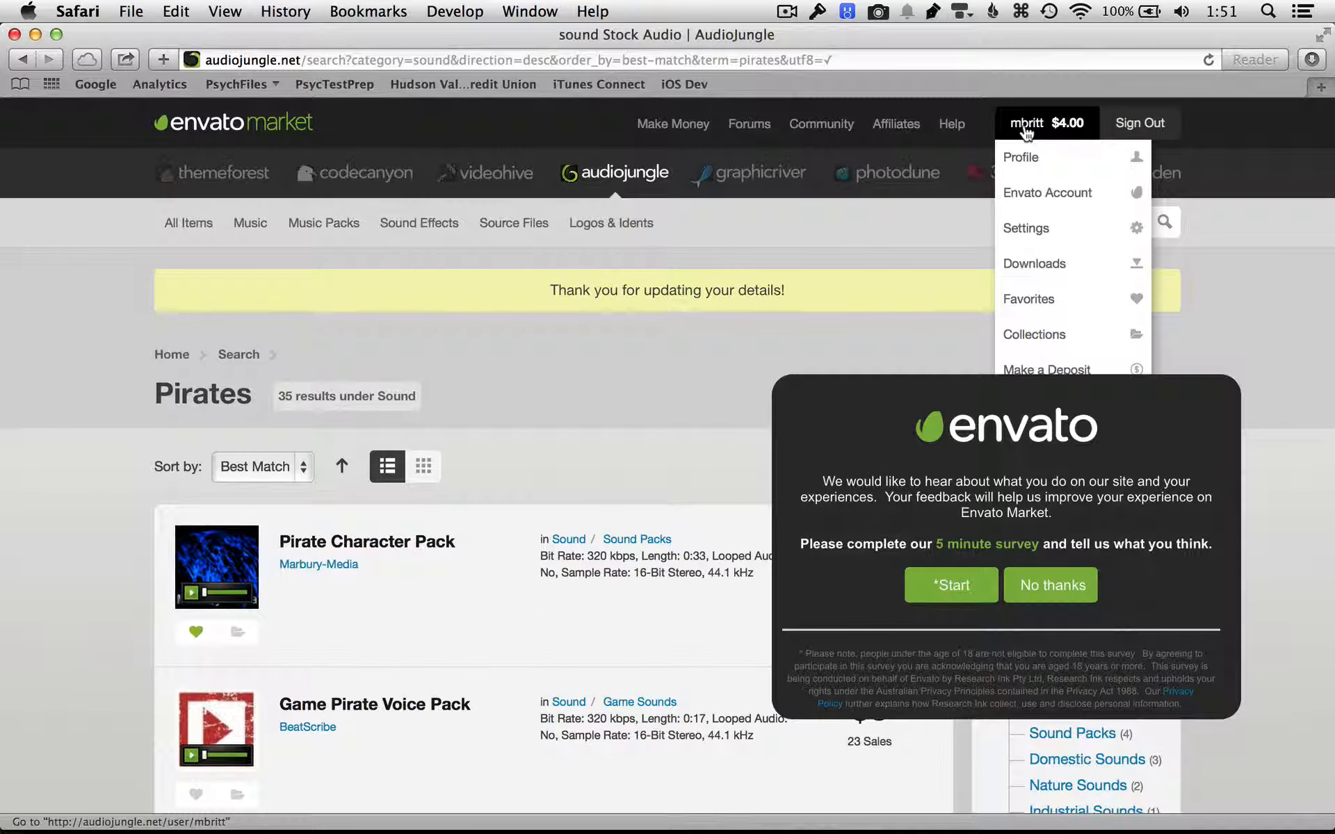
click(1058, 264)
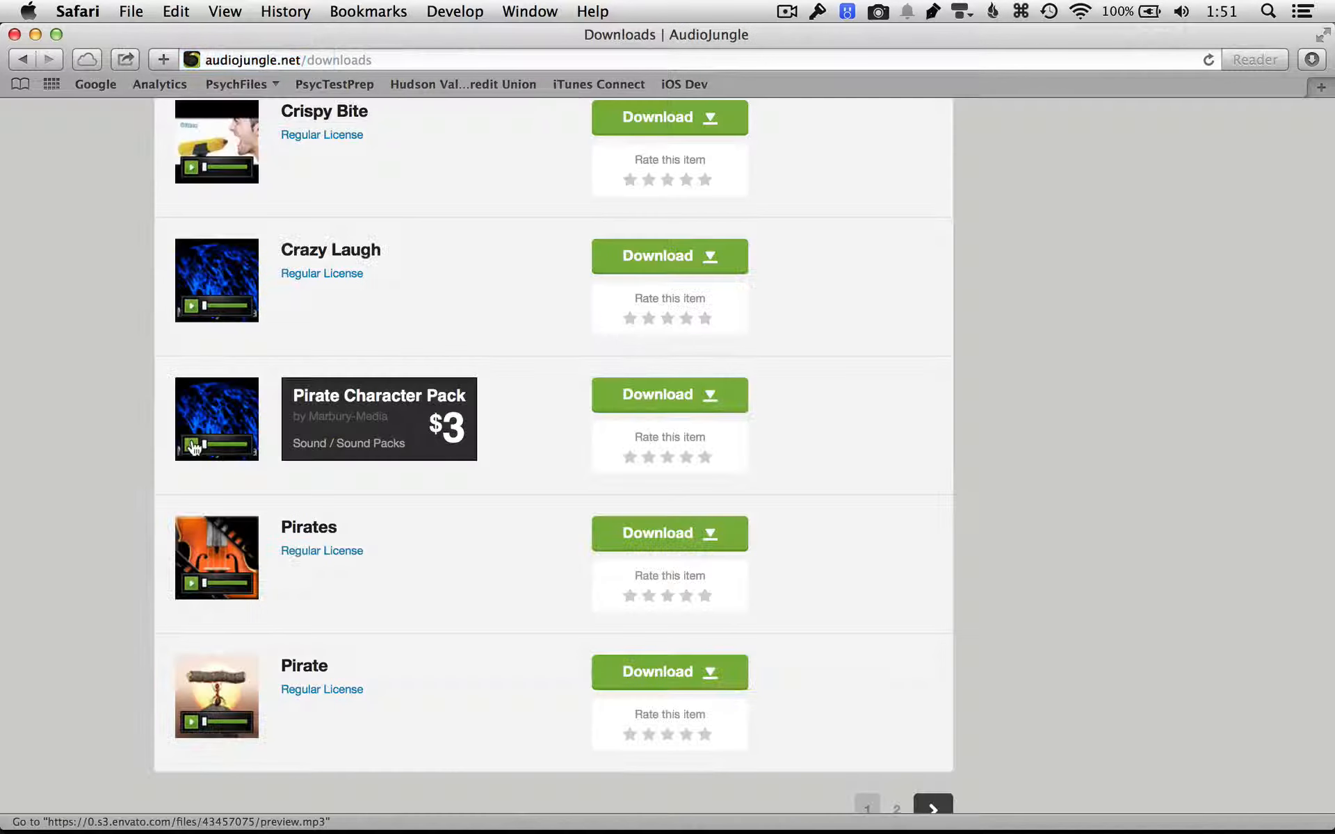
Preview the purchased Pirate Character Pack and download its main files
click(194, 447)
click(193, 445)
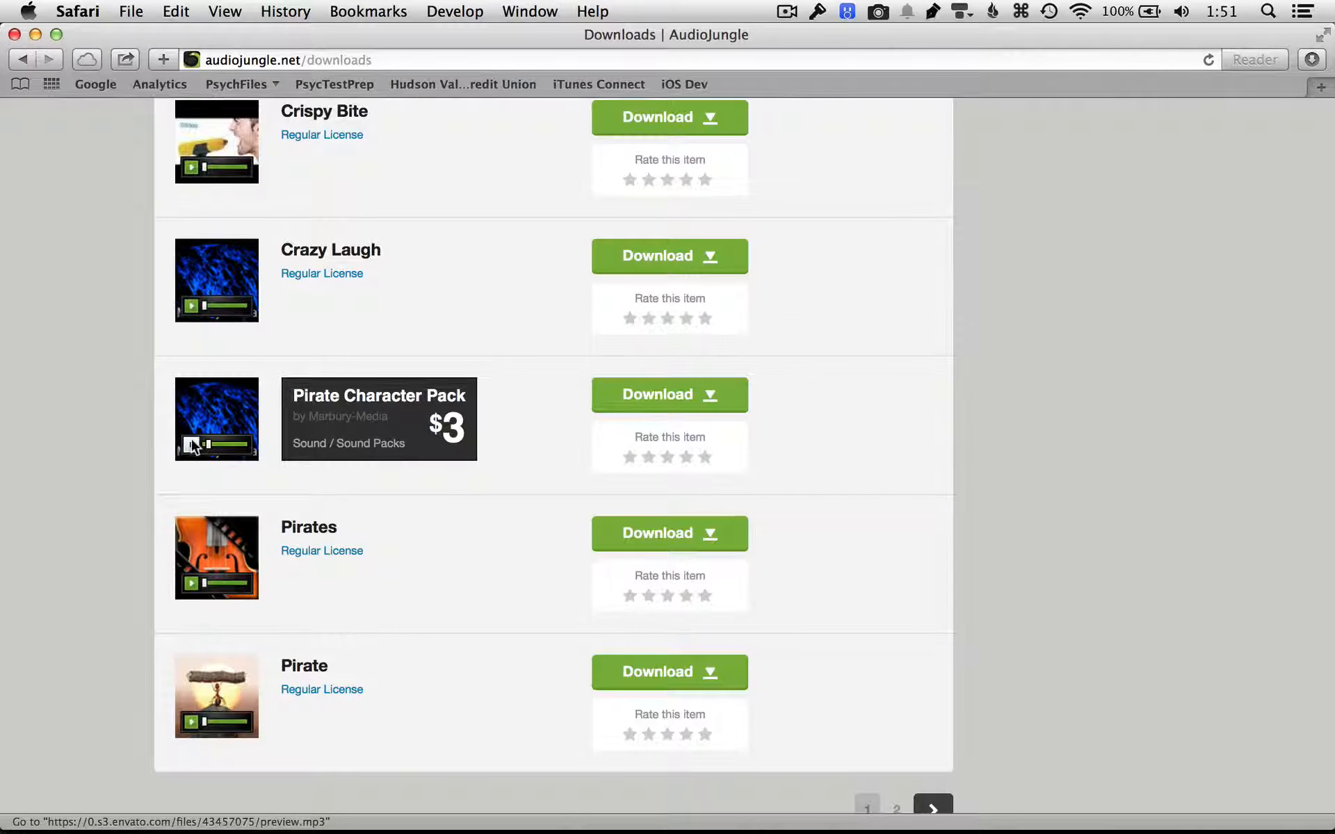
click(683, 402)
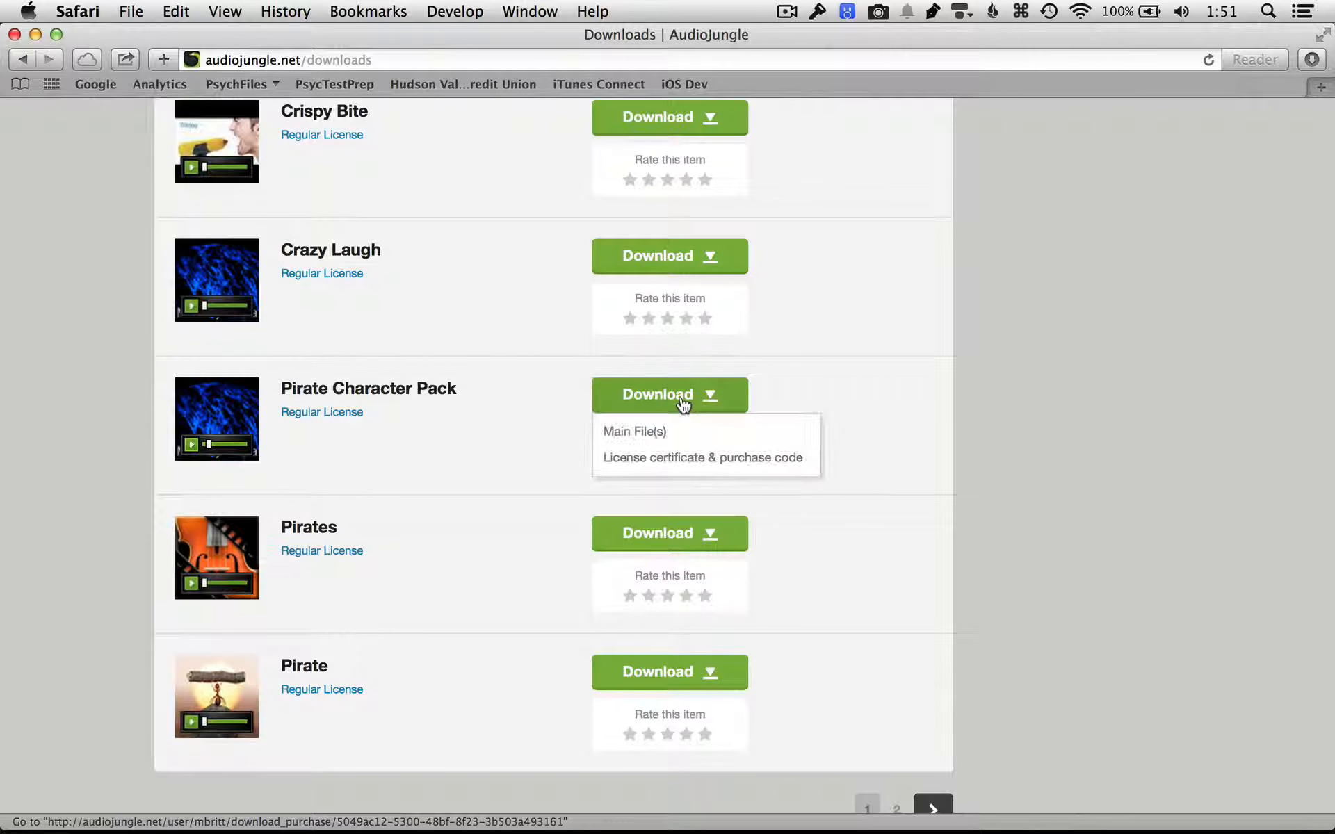
click(640, 432)
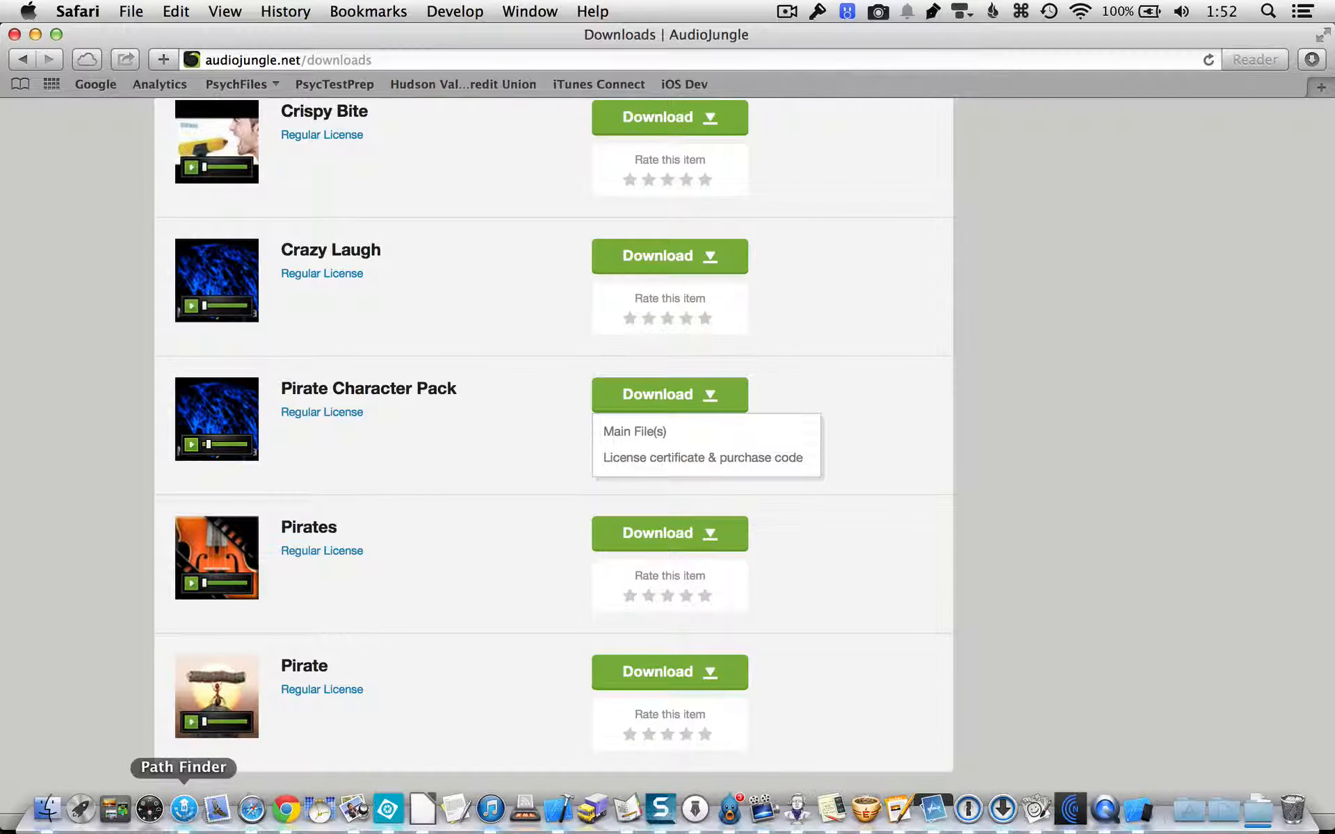
Switch to the file manager, open Pirate Laugh 3.wav from the downloaded pack in Amadeus Pro and play it
click(185, 810)
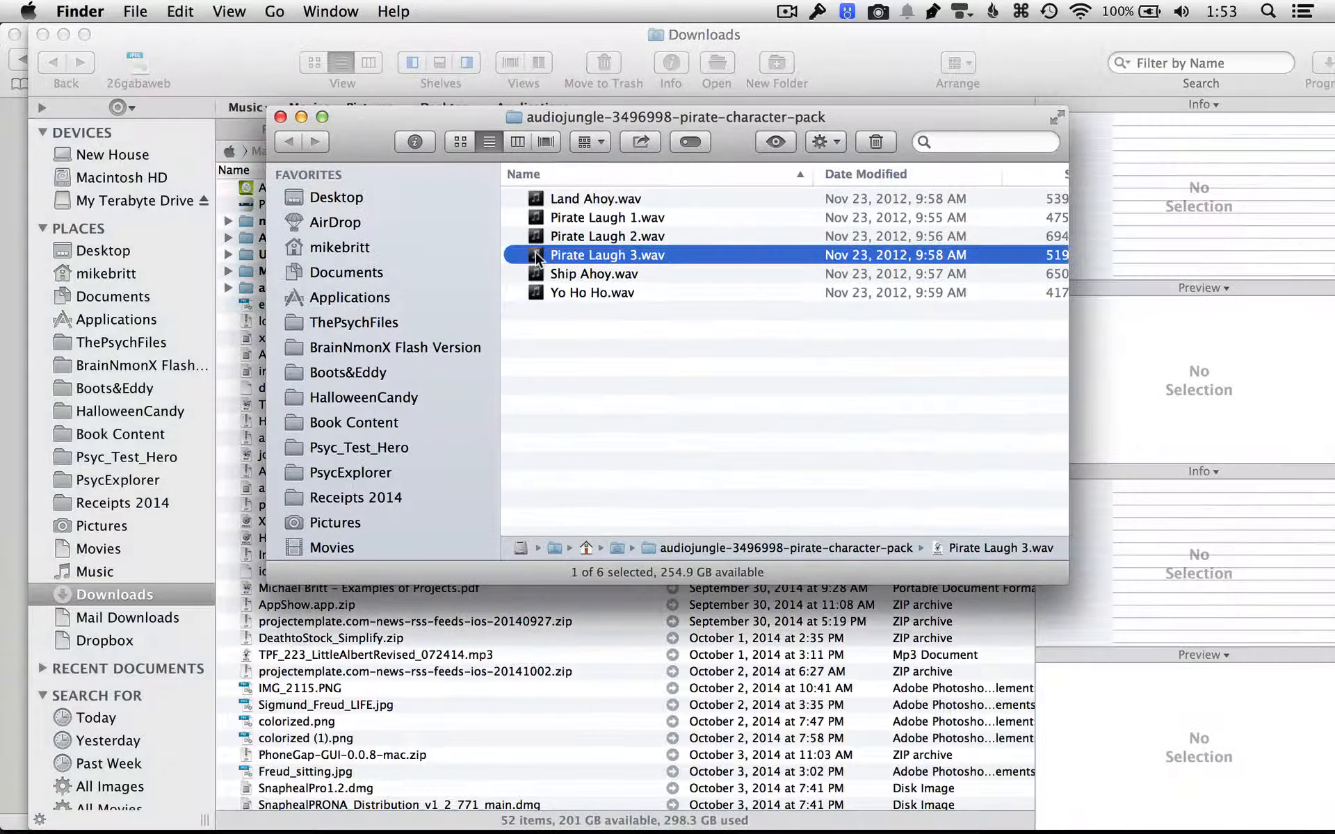
drag(538, 258, 803, 817)
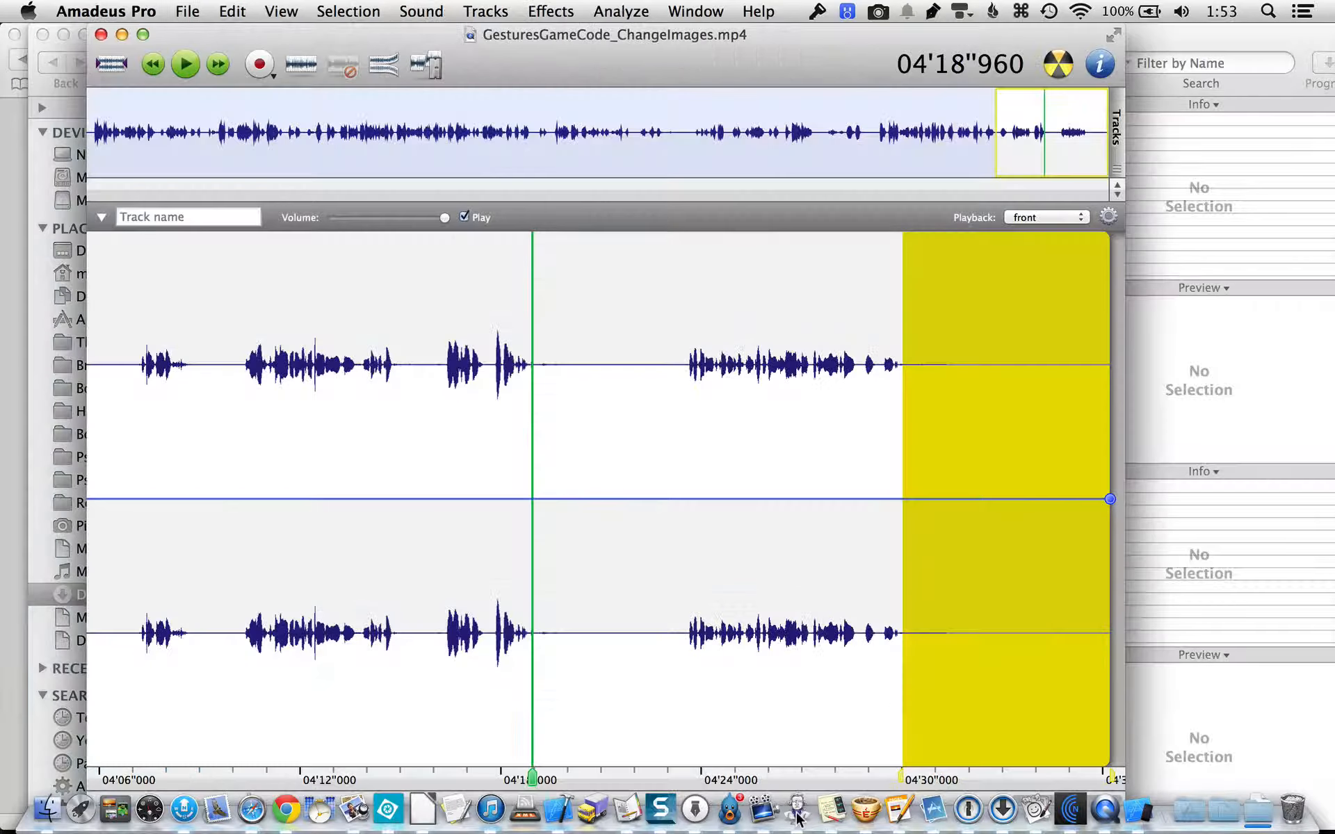
click(207, 64)
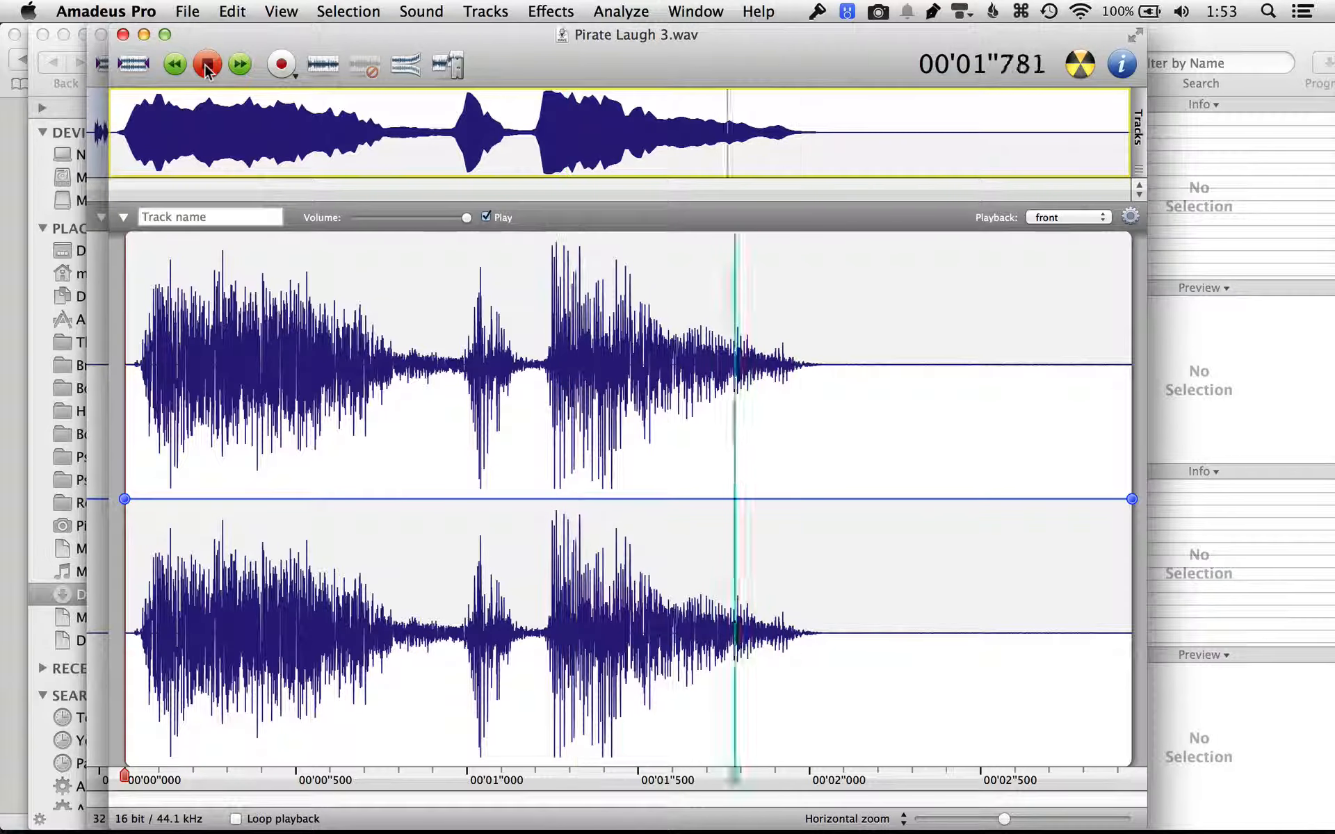
Switch to Xcode, open wrong_click.wav from the sounds folder in the external editor and play it
key(super+Tab)
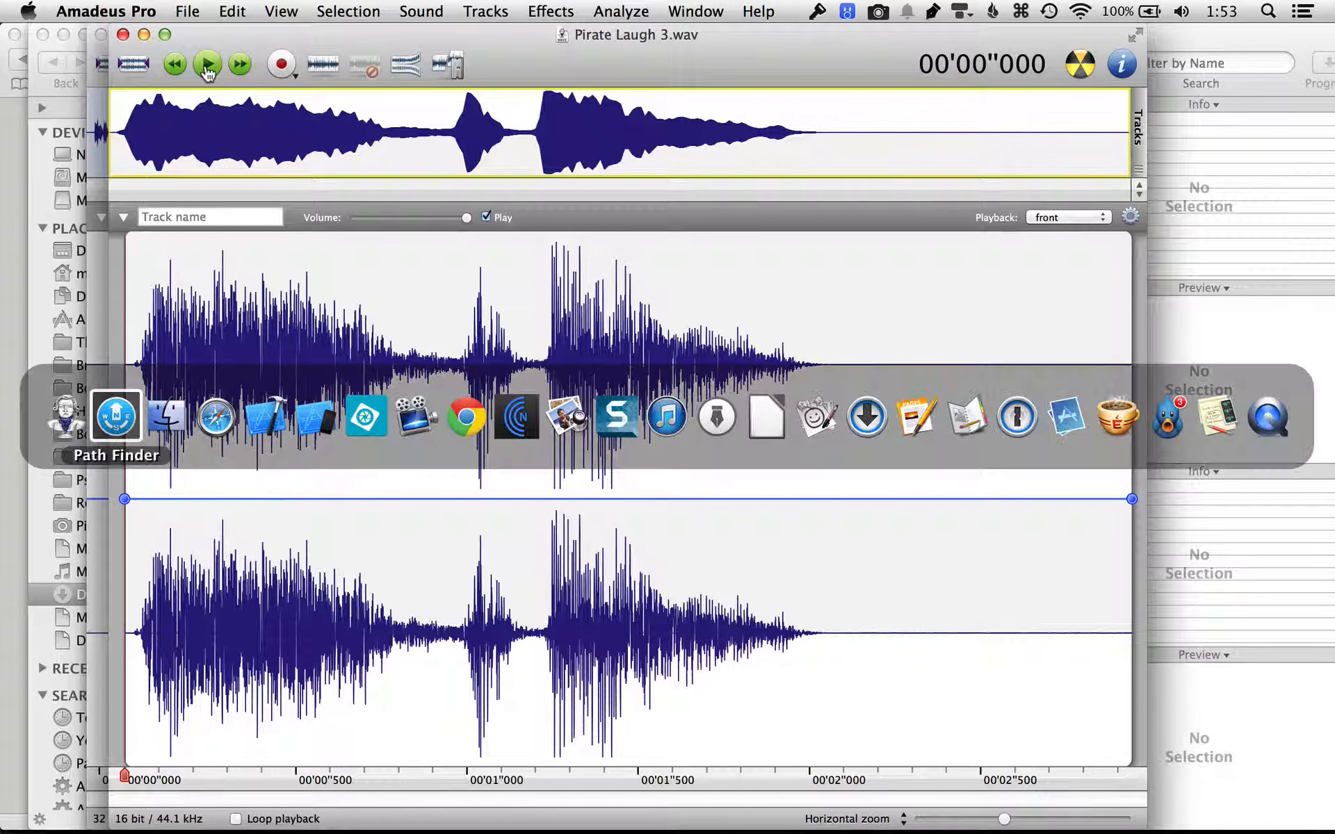
key(super+Tab)
key(super+Tab)
key(super+Tab)
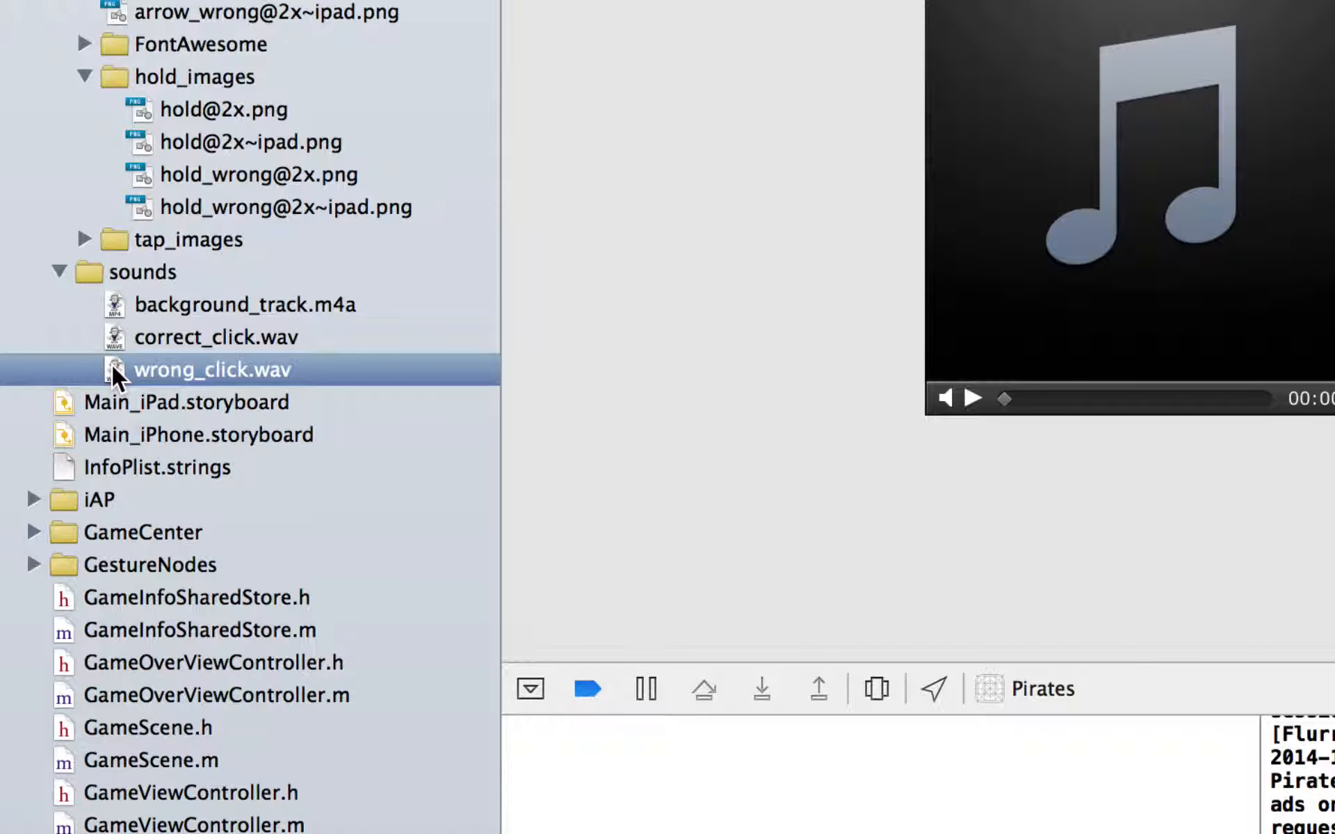
right_click(112, 364)
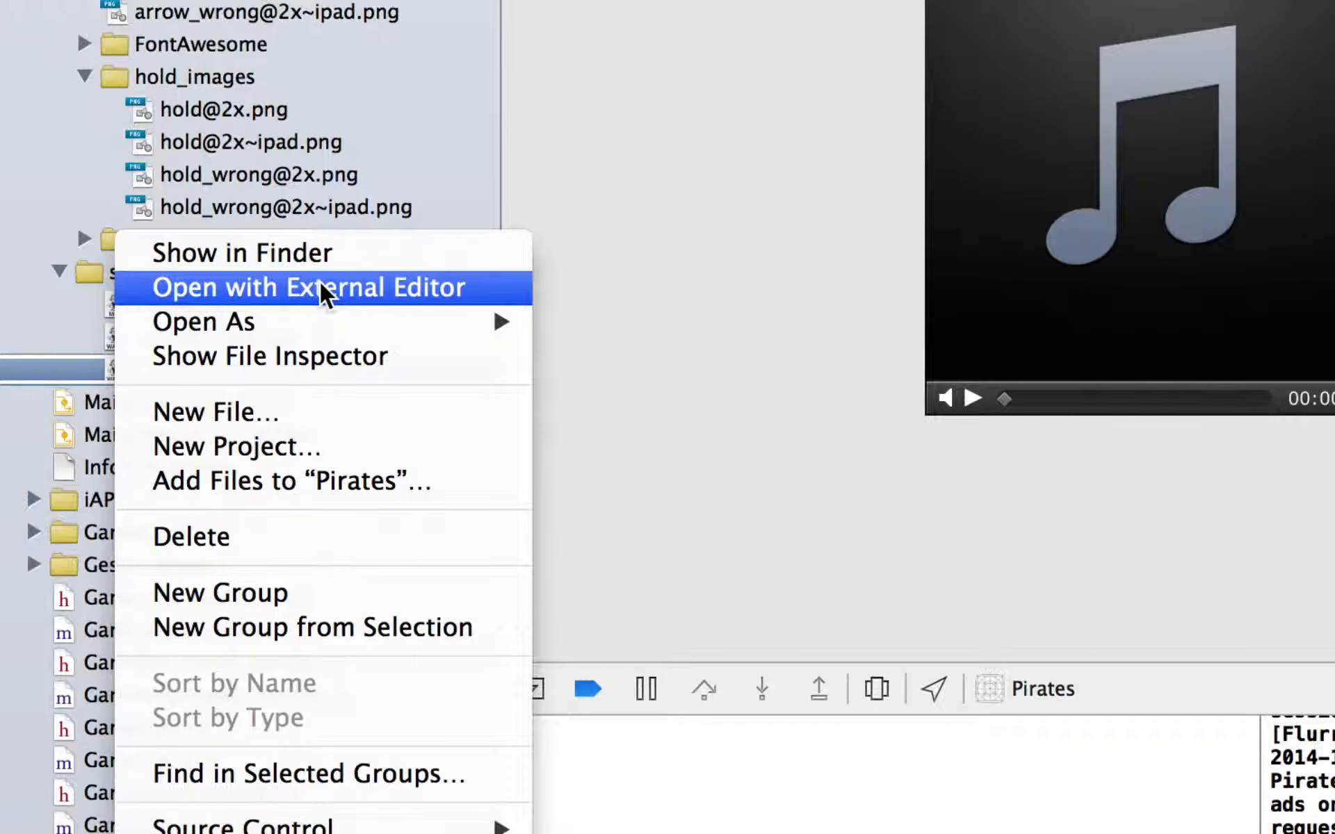
click(420, 285)
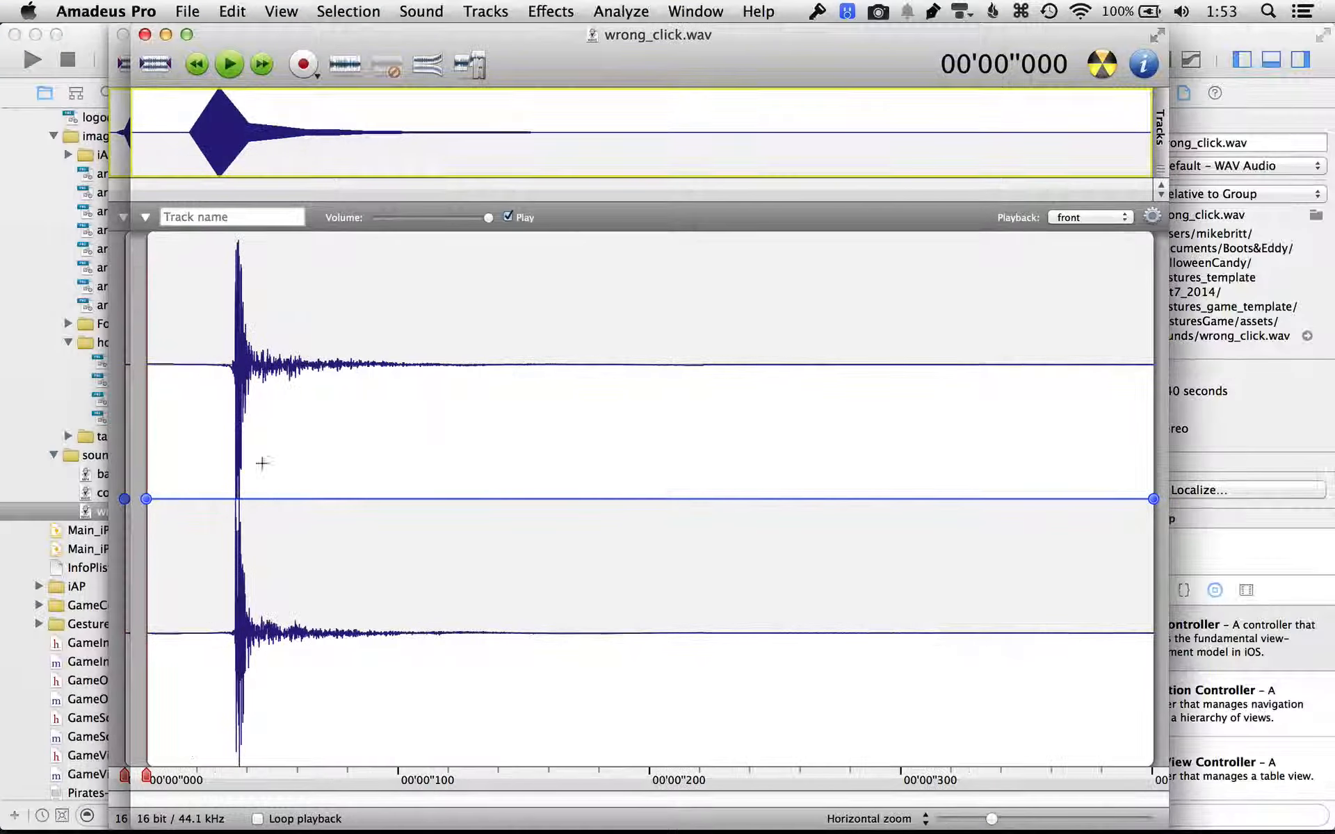
key(space)
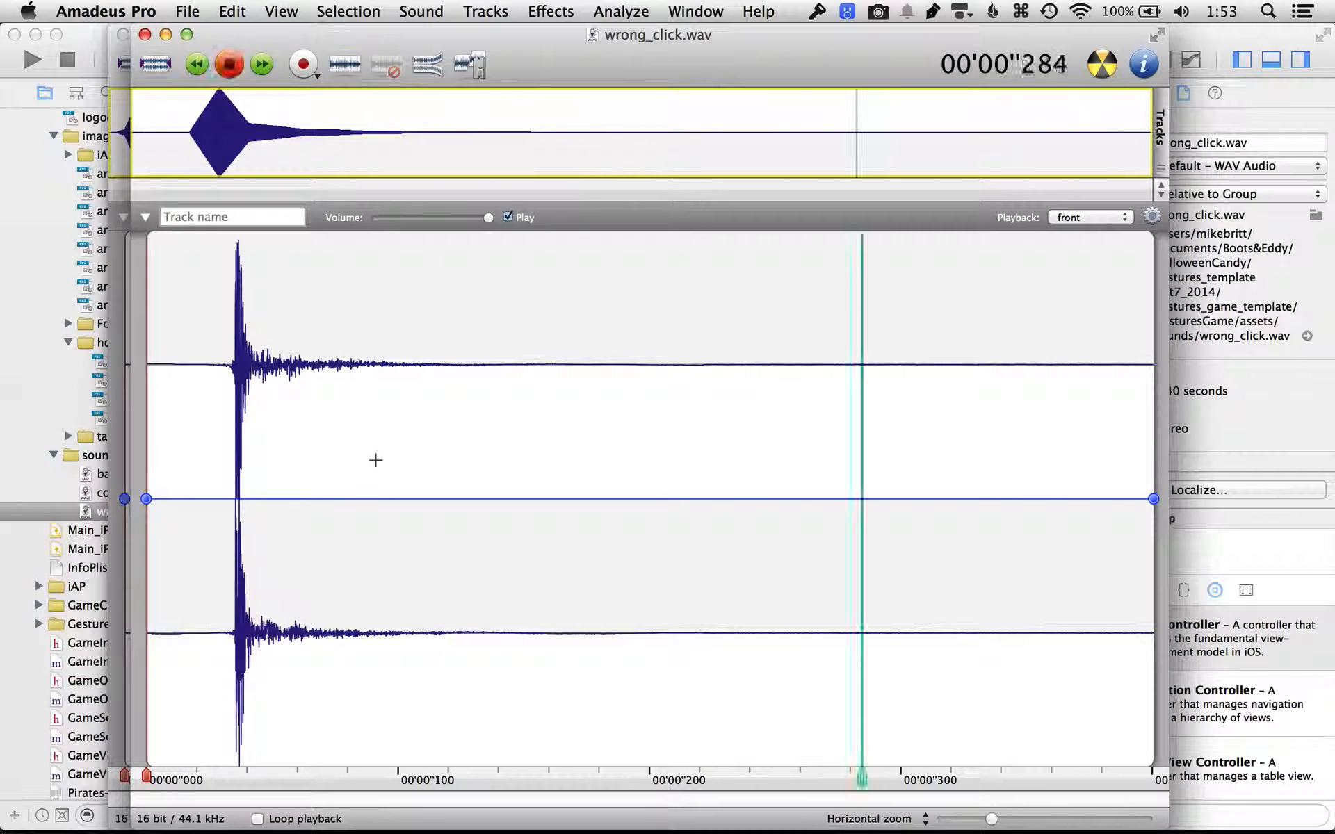
Copy the entire Pirate Laugh 3.wav waveform and paste it over all the audio in wrong_click.wav
click(697, 11)
click(745, 292)
key(super+a)
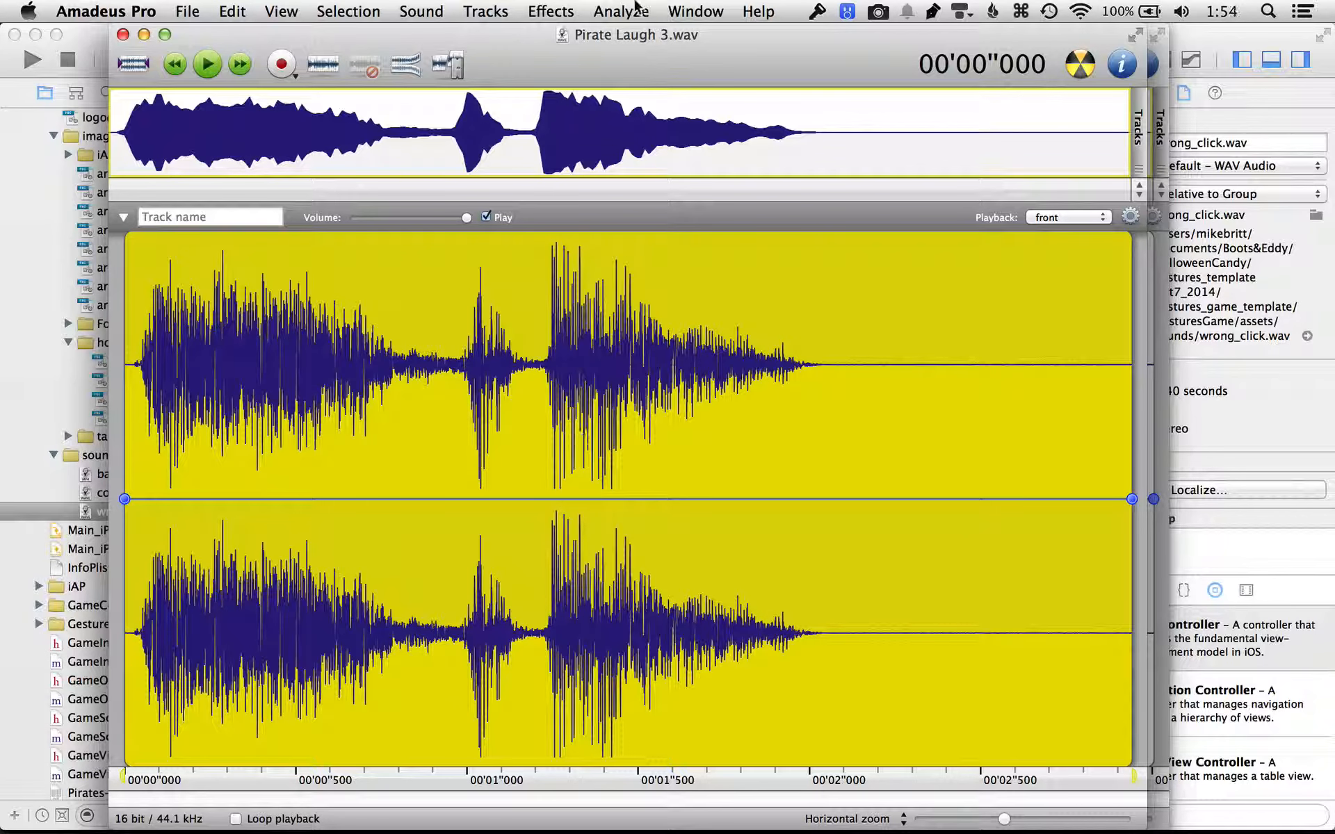
click(692, 12)
click(723, 314)
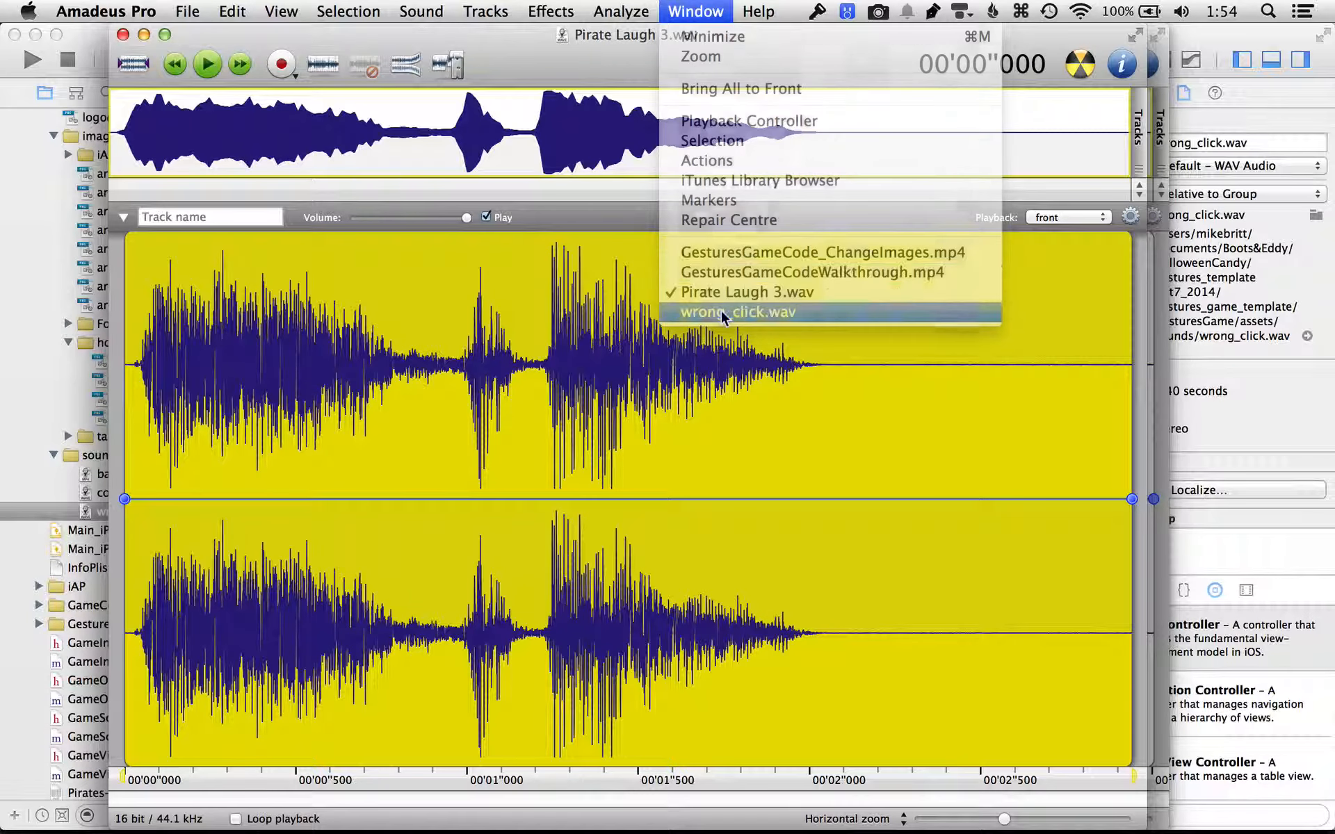
click(427, 393)
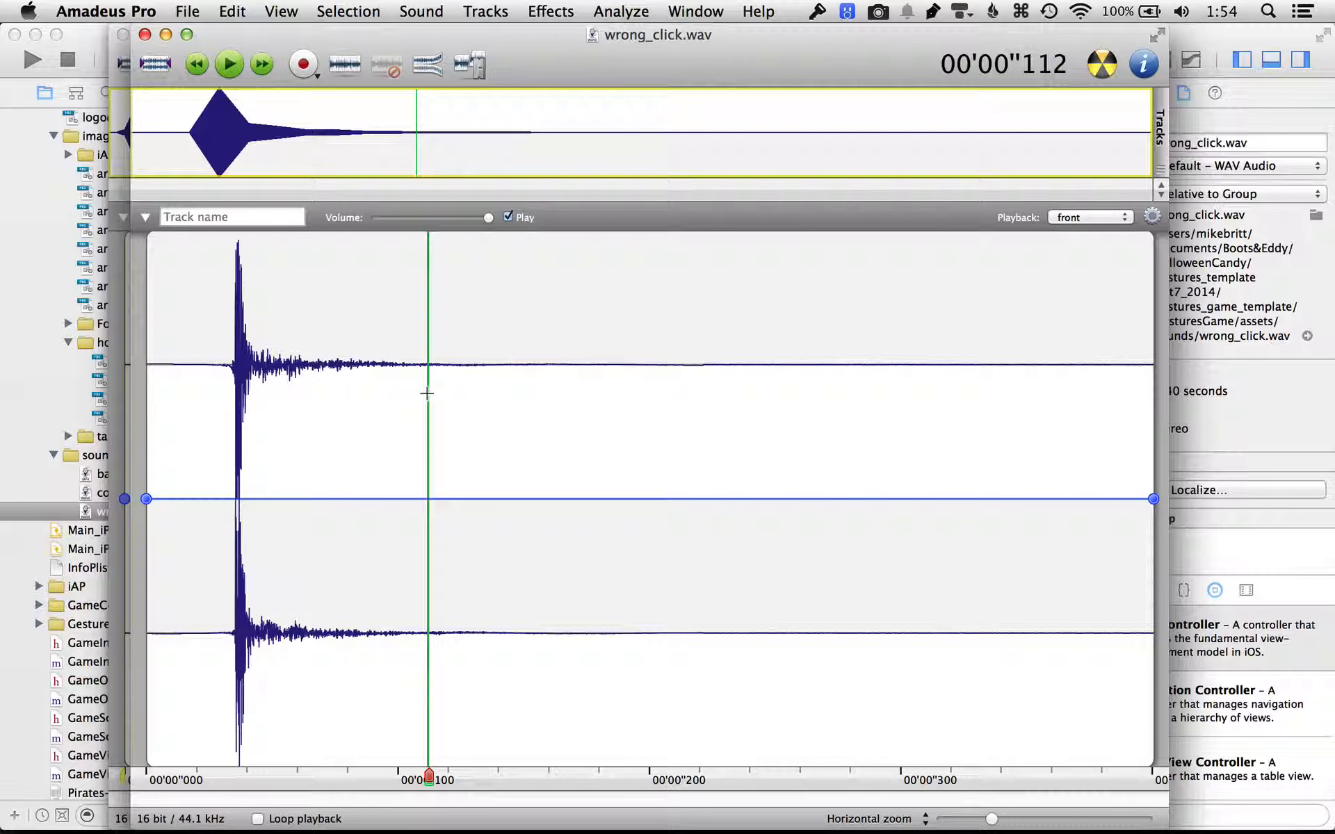
key(super+a)
key(super+v)
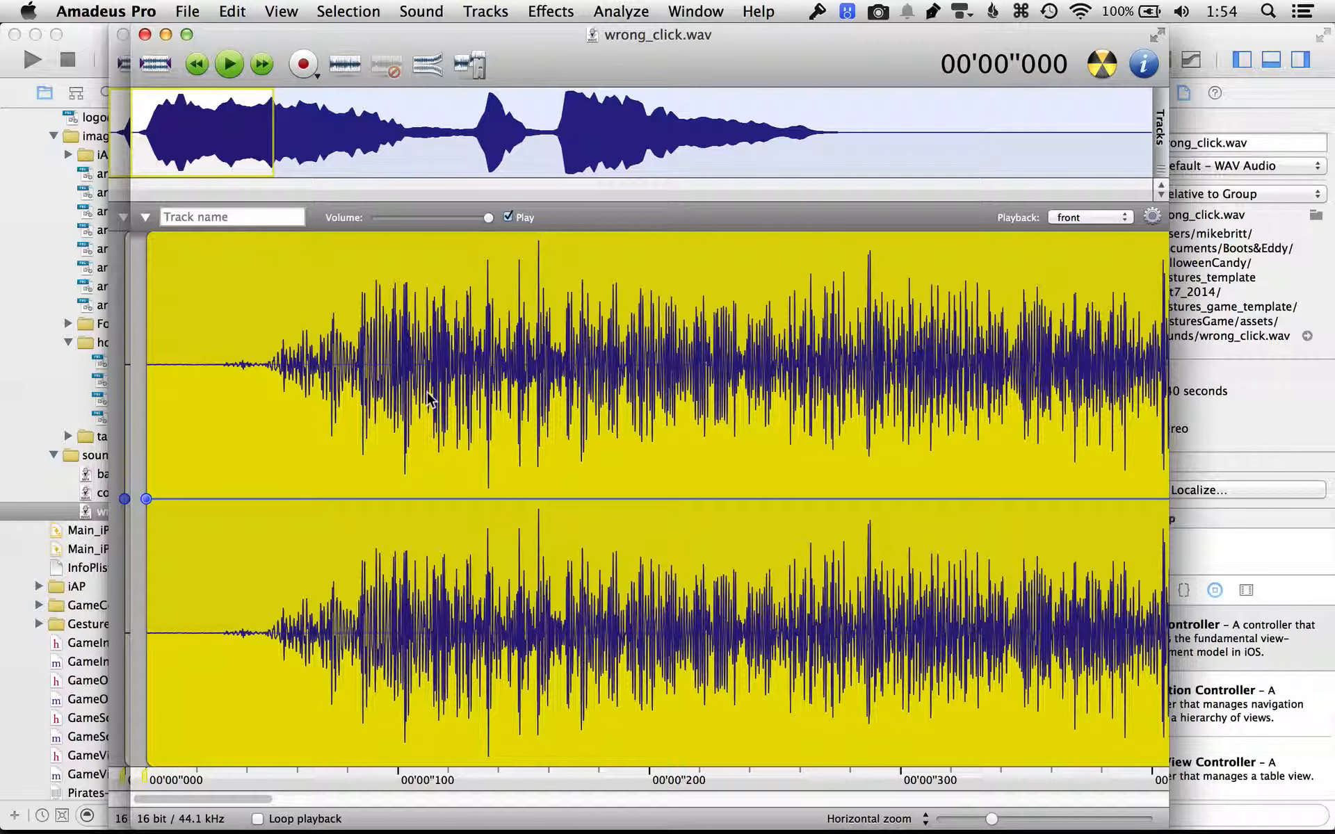
Return to Xcode and play wrong_click.wav to check the replaced sound
key(super+Tab)
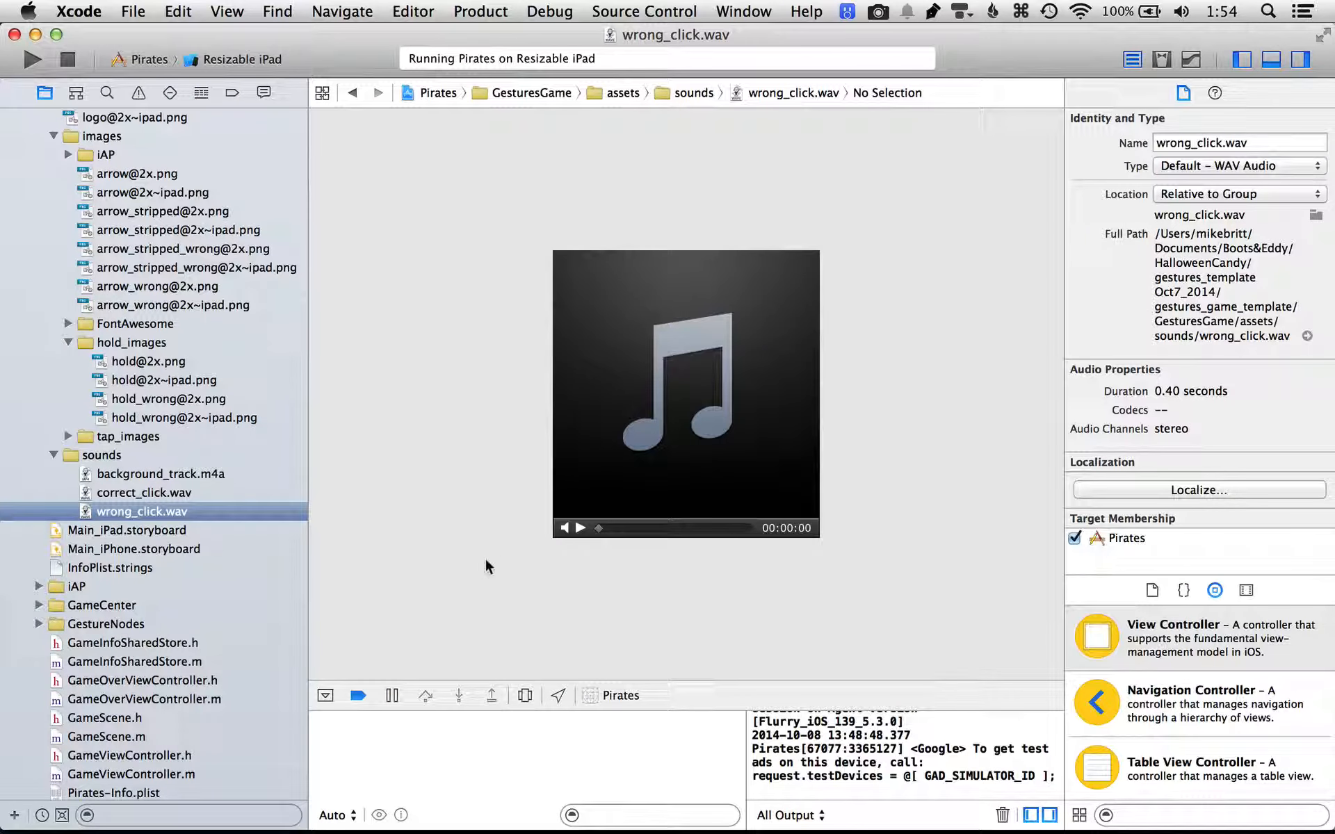
click(580, 527)
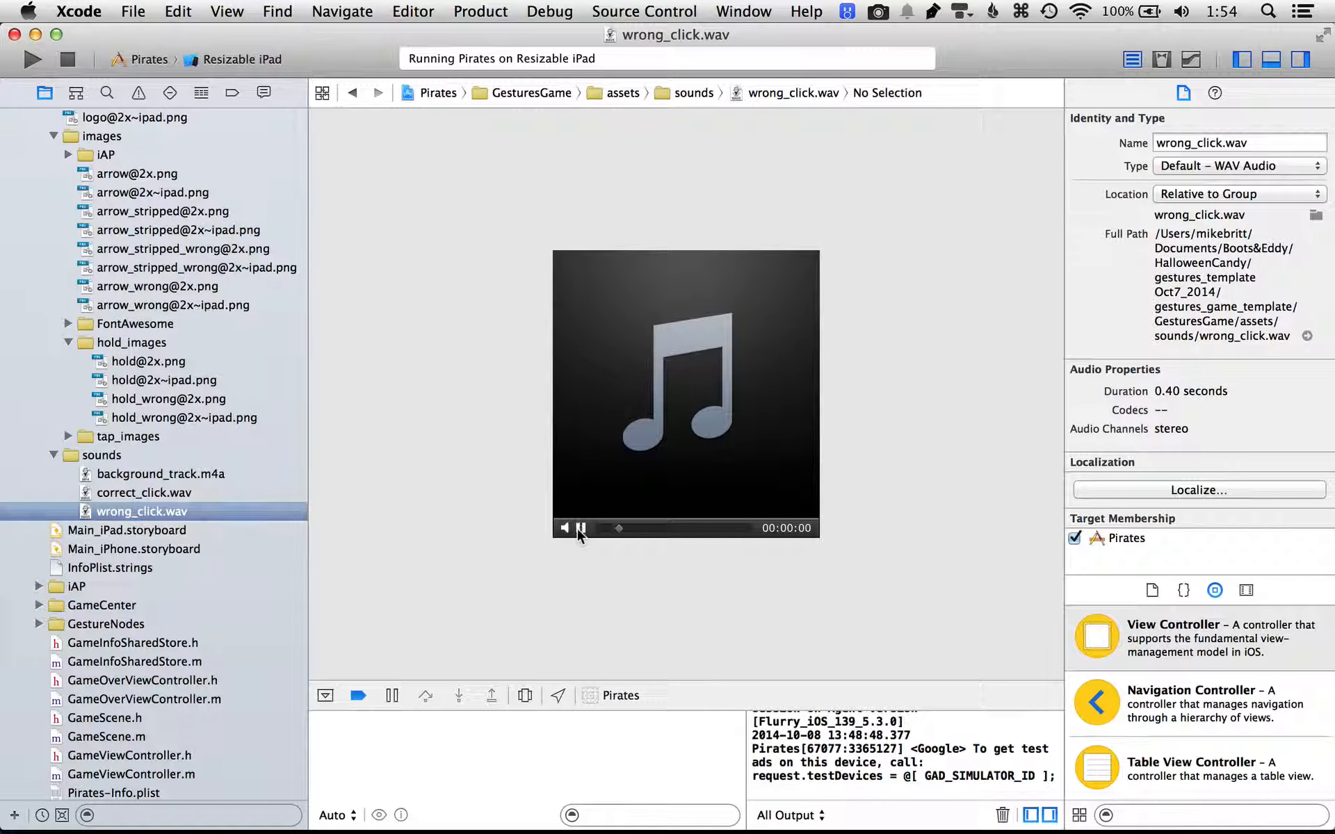